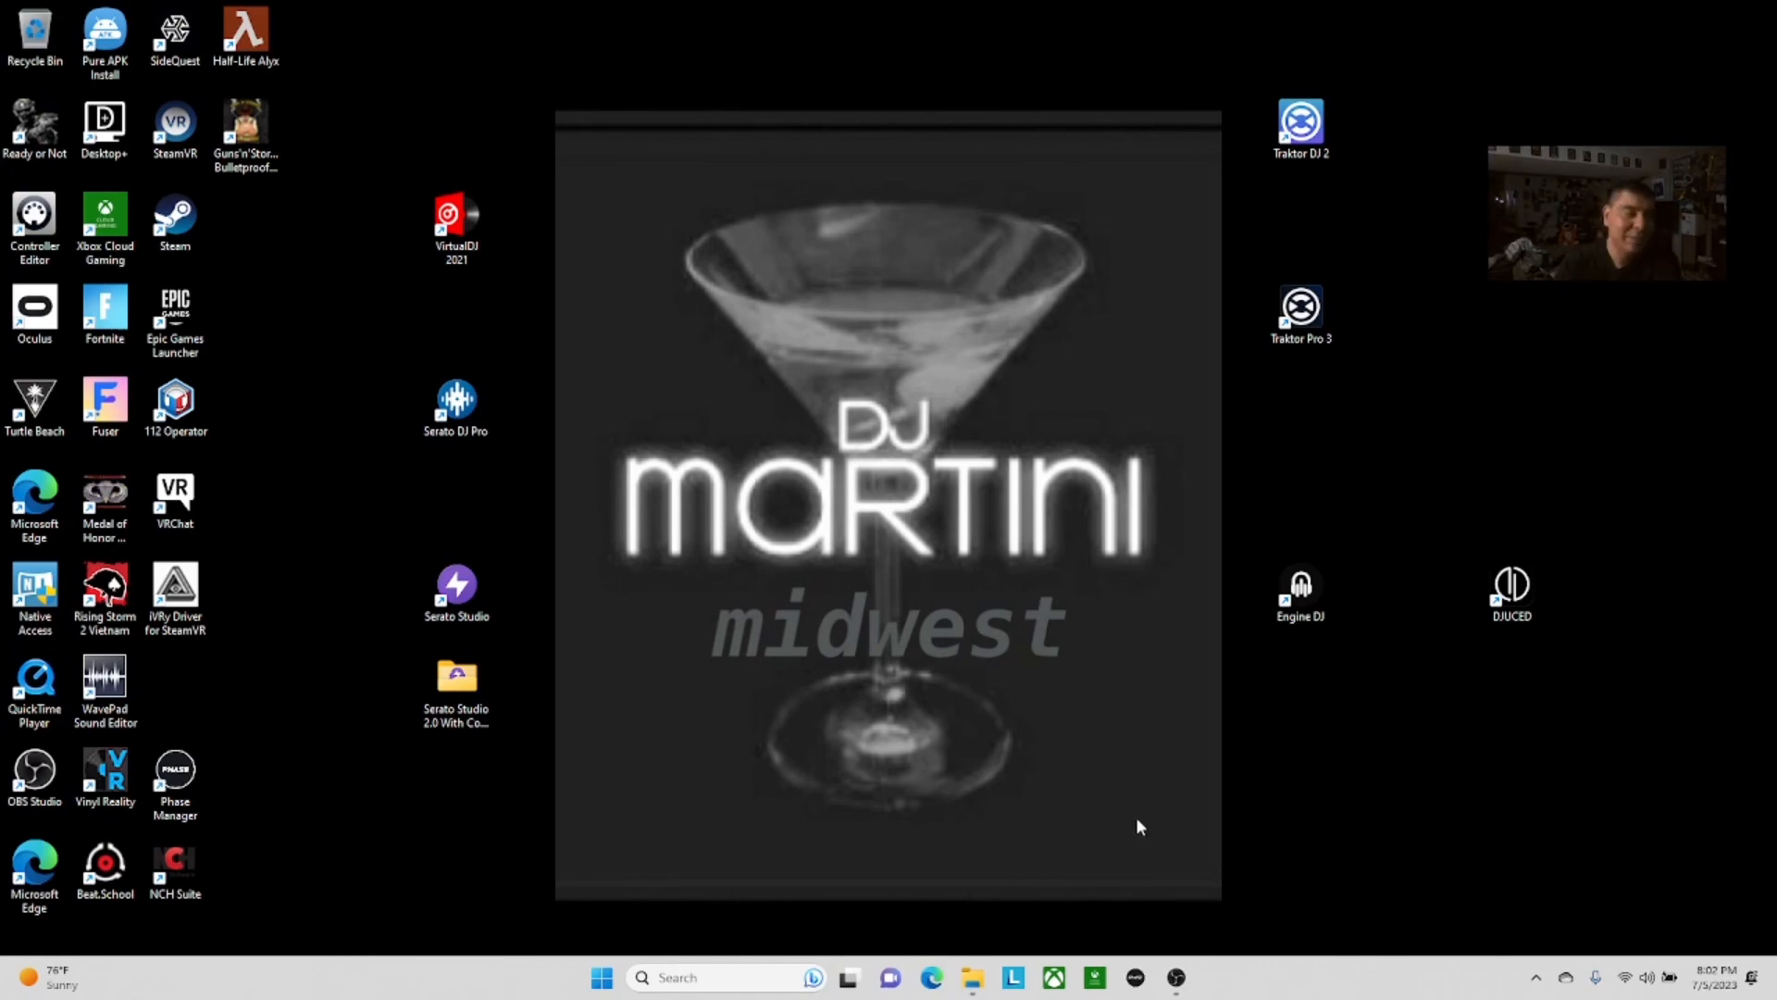
# Step: Minimize the File Explorer window and open Engine DJ in a maximized window
pyautogui.moveTo(1177, 977)
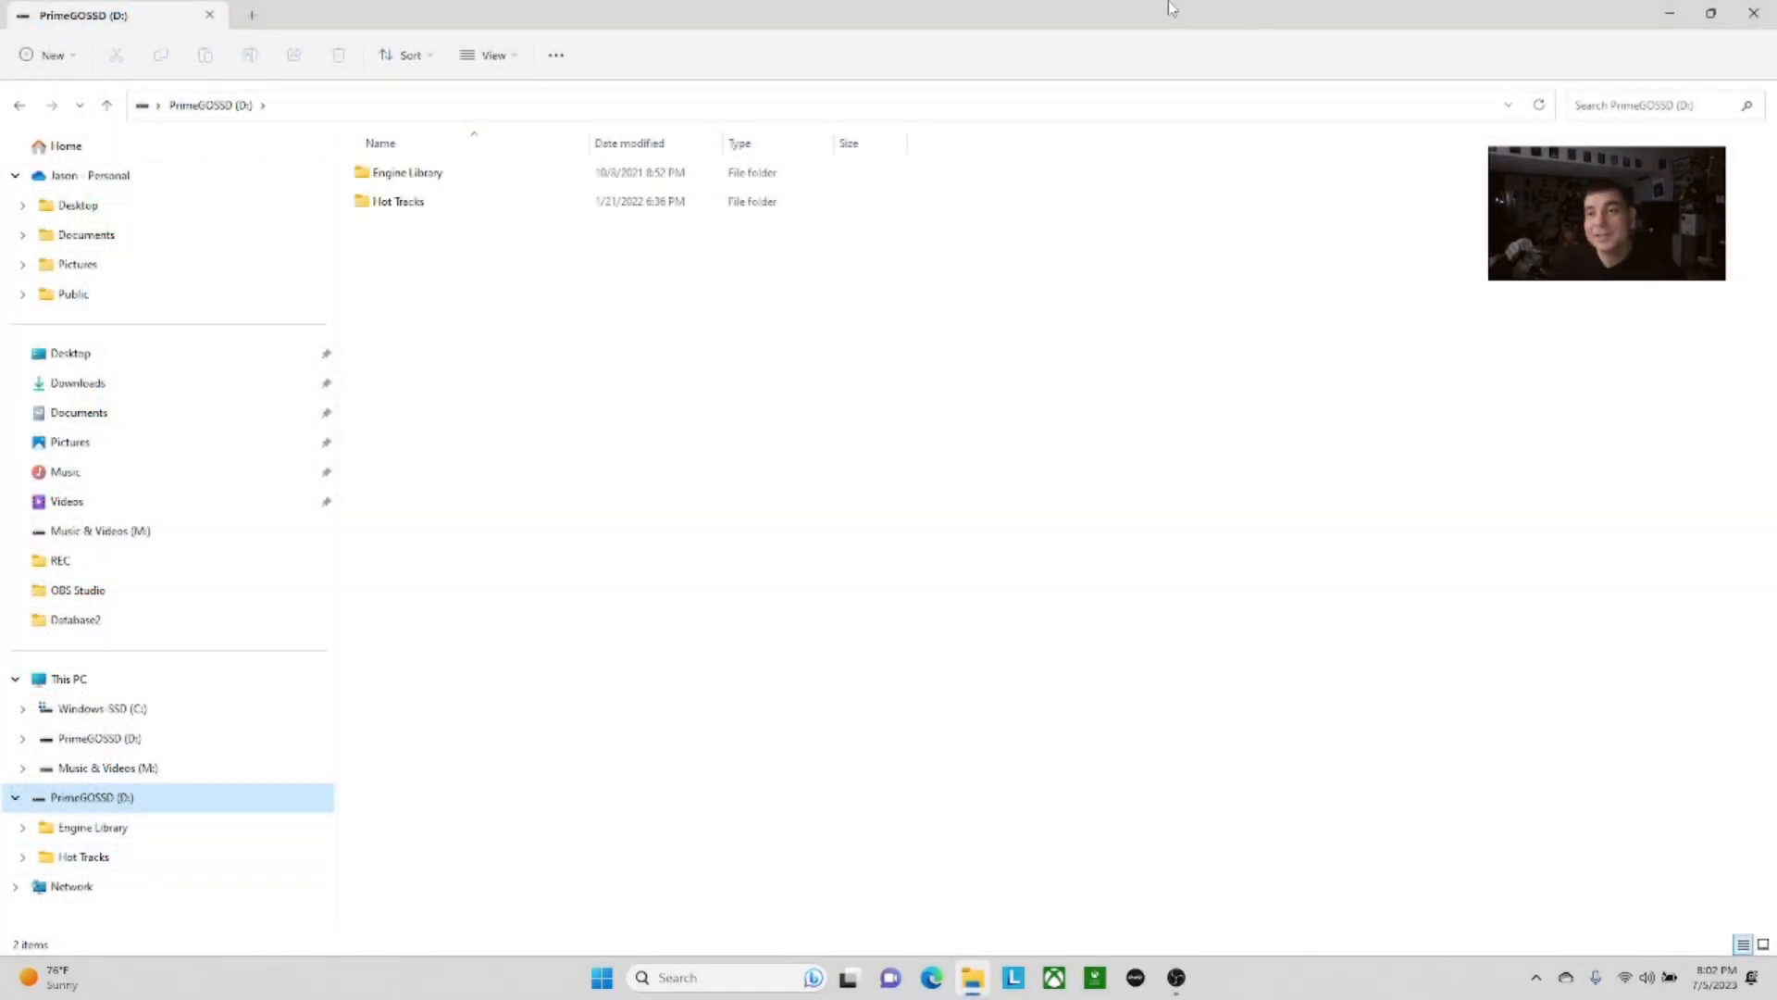
pyautogui.click(1669, 18)
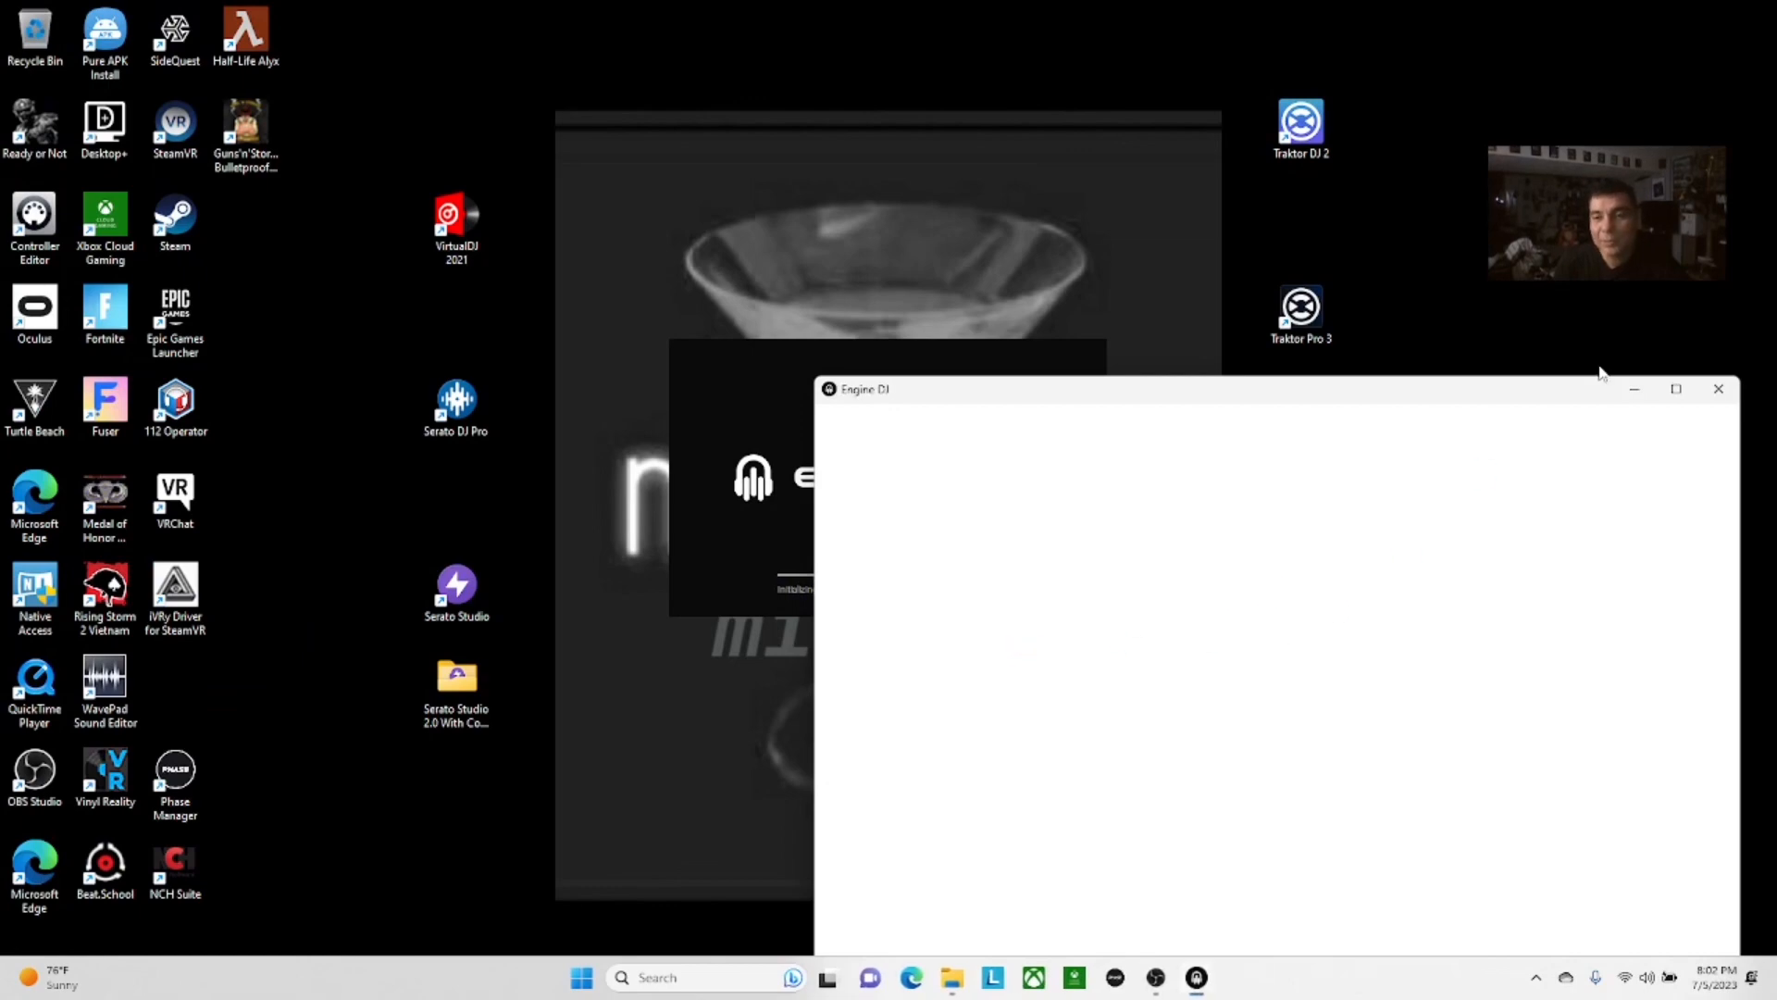
pyautogui.click(1676, 389)
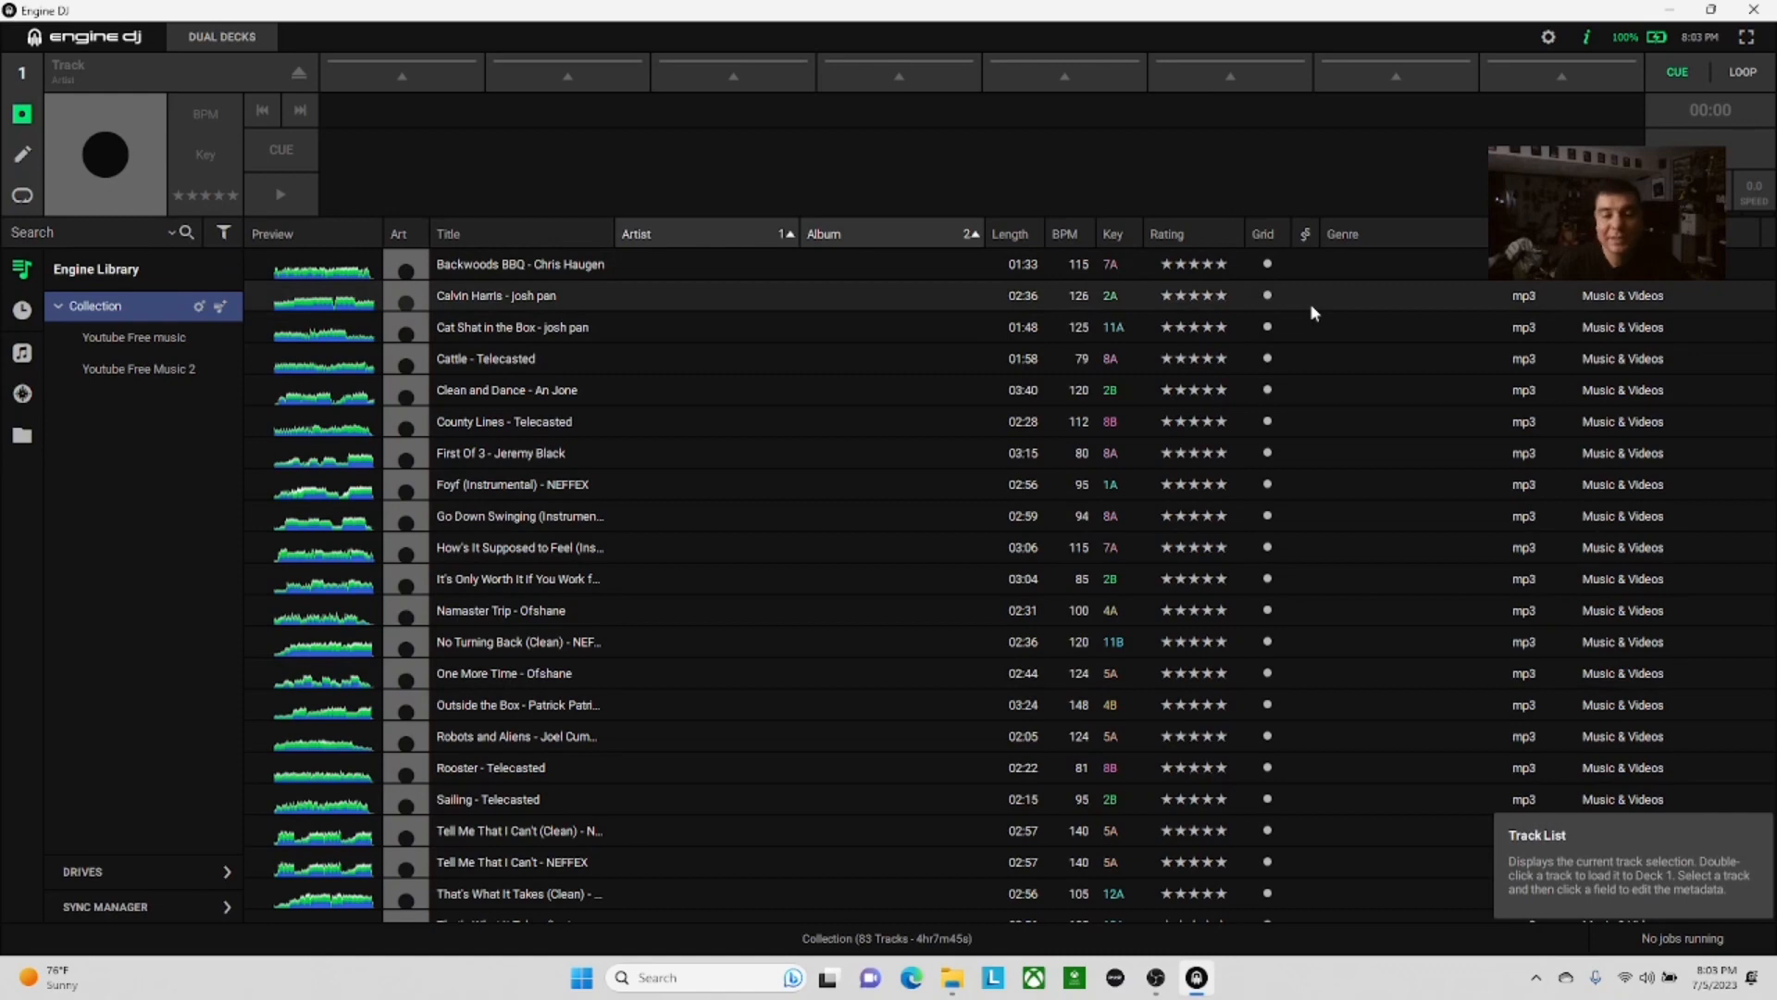
# Step: Show the connected drives and open the 2022 play history on the PrimeGOSSD drive
pyautogui.click(118, 868)
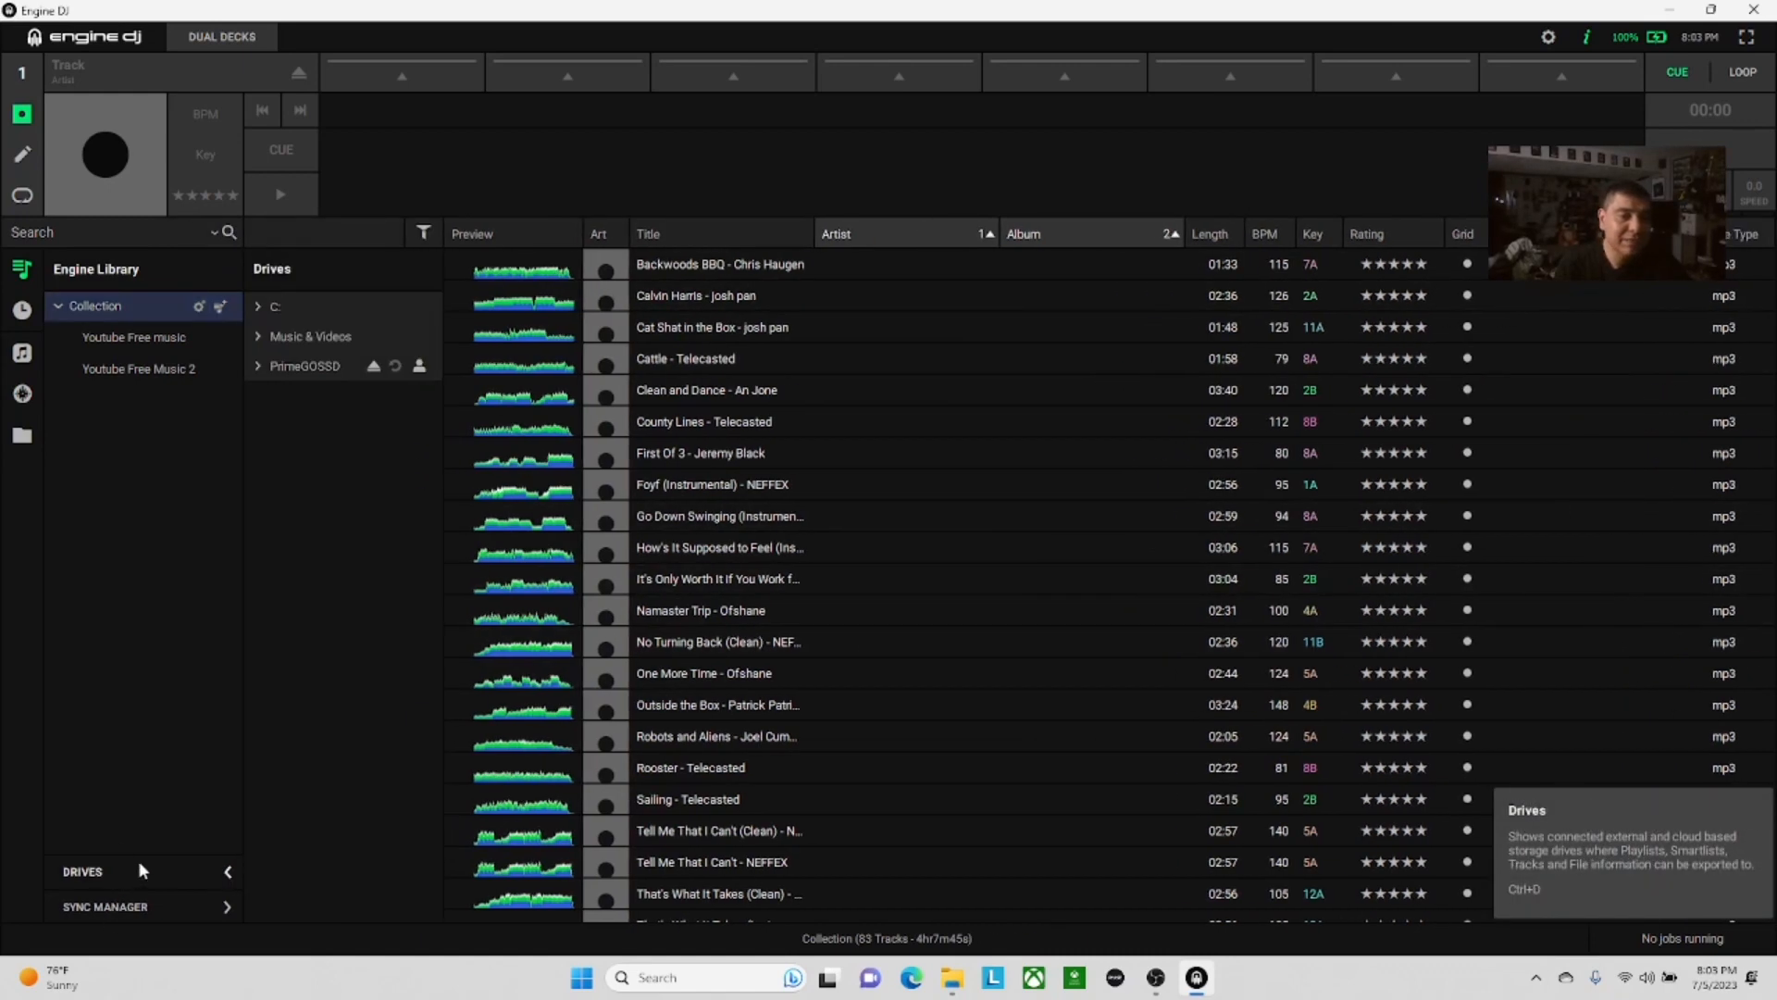
pyautogui.click(330, 369)
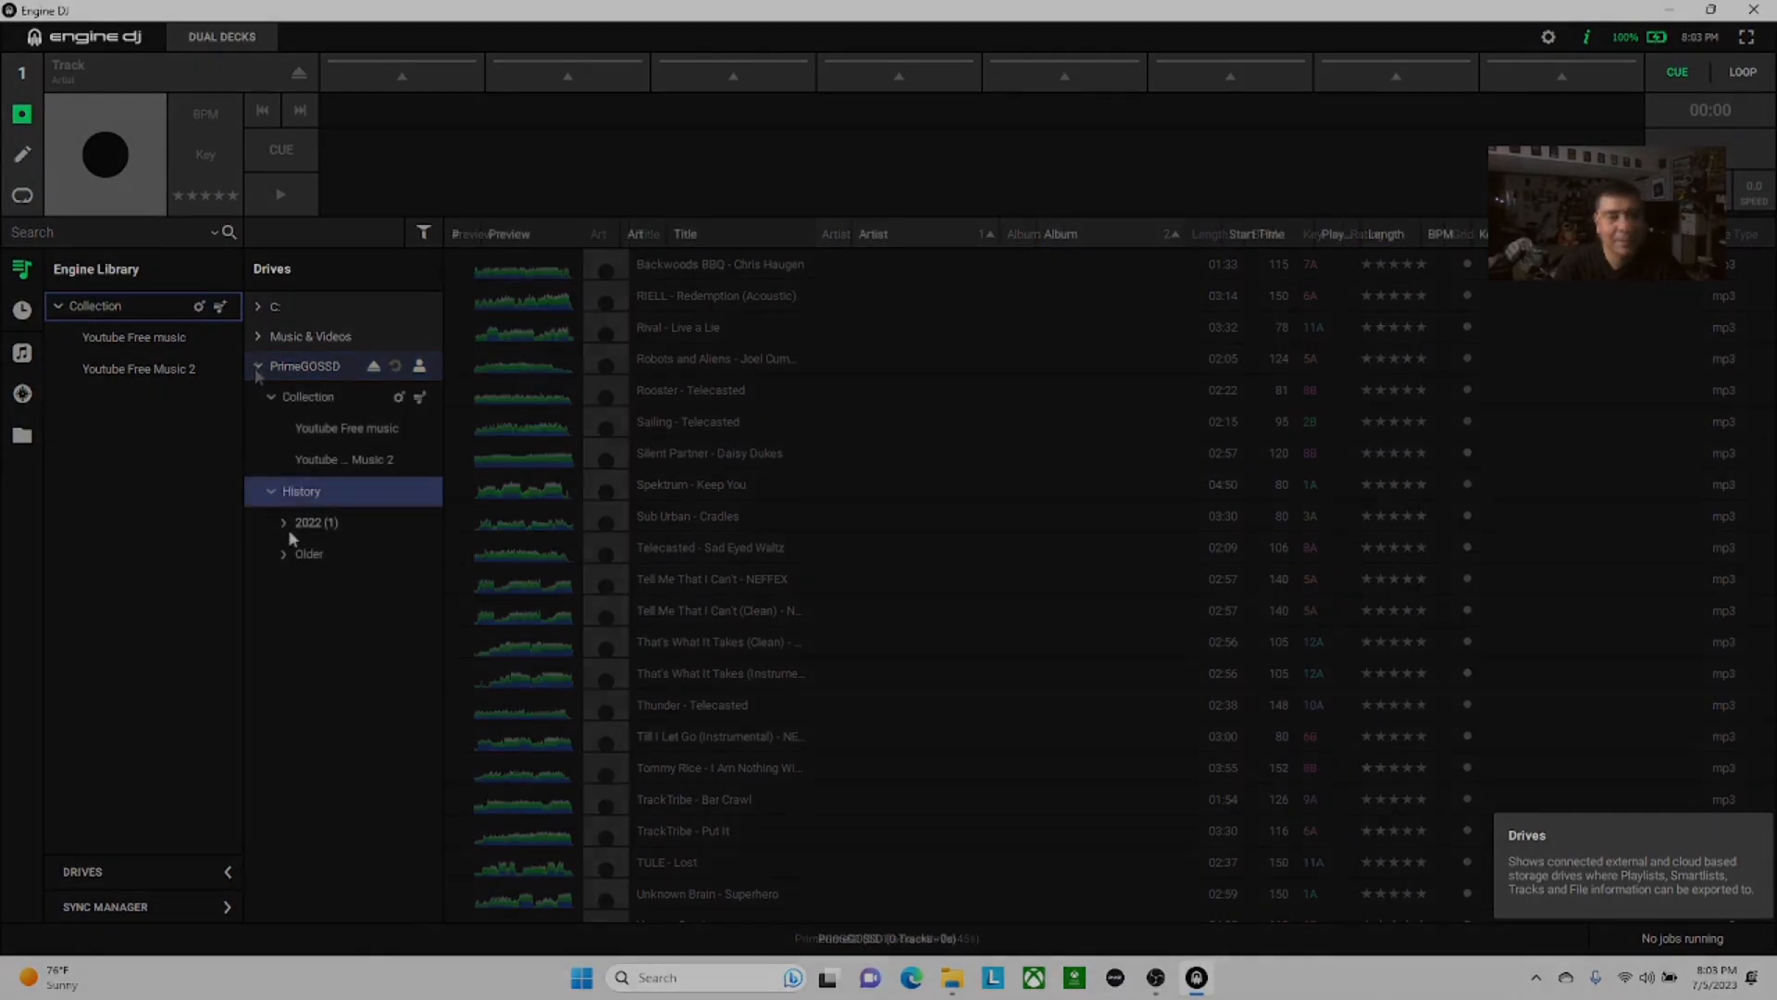
pyautogui.click(292, 535)
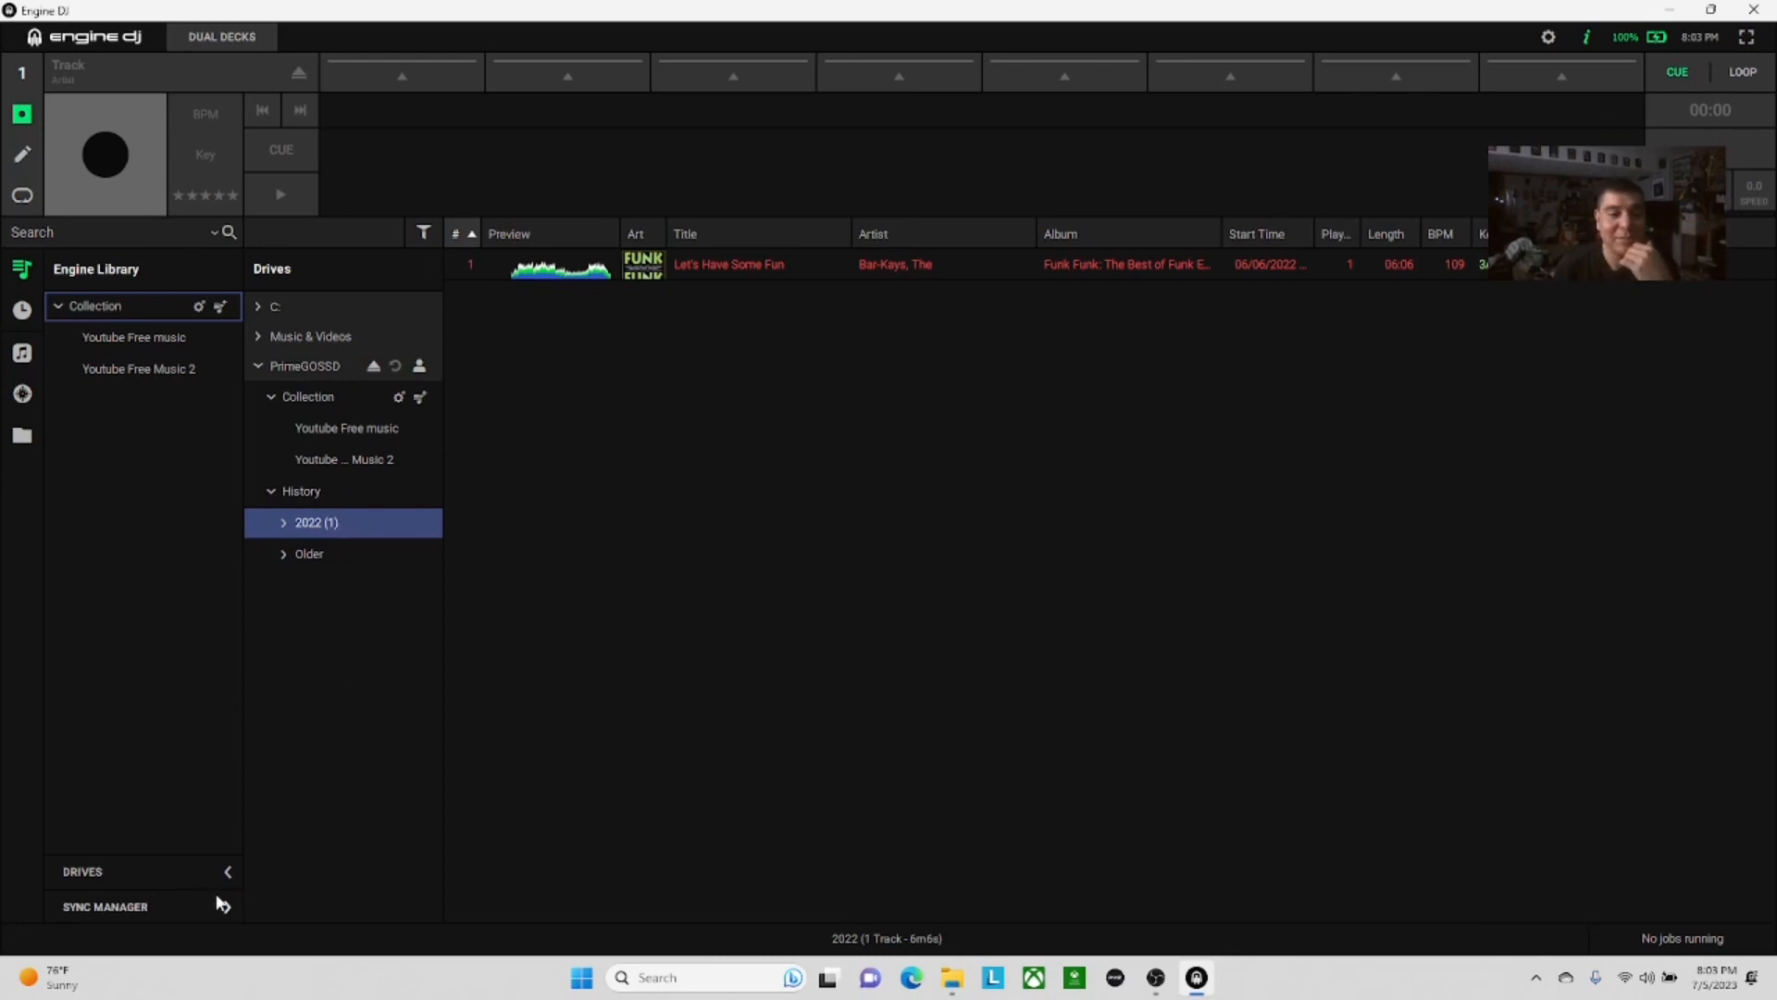
# Step: Compare the playlists of the Engine Library and the PrimeGOSSD drive in the Sync Manager, and close it without exporting
pyautogui.click(158, 907)
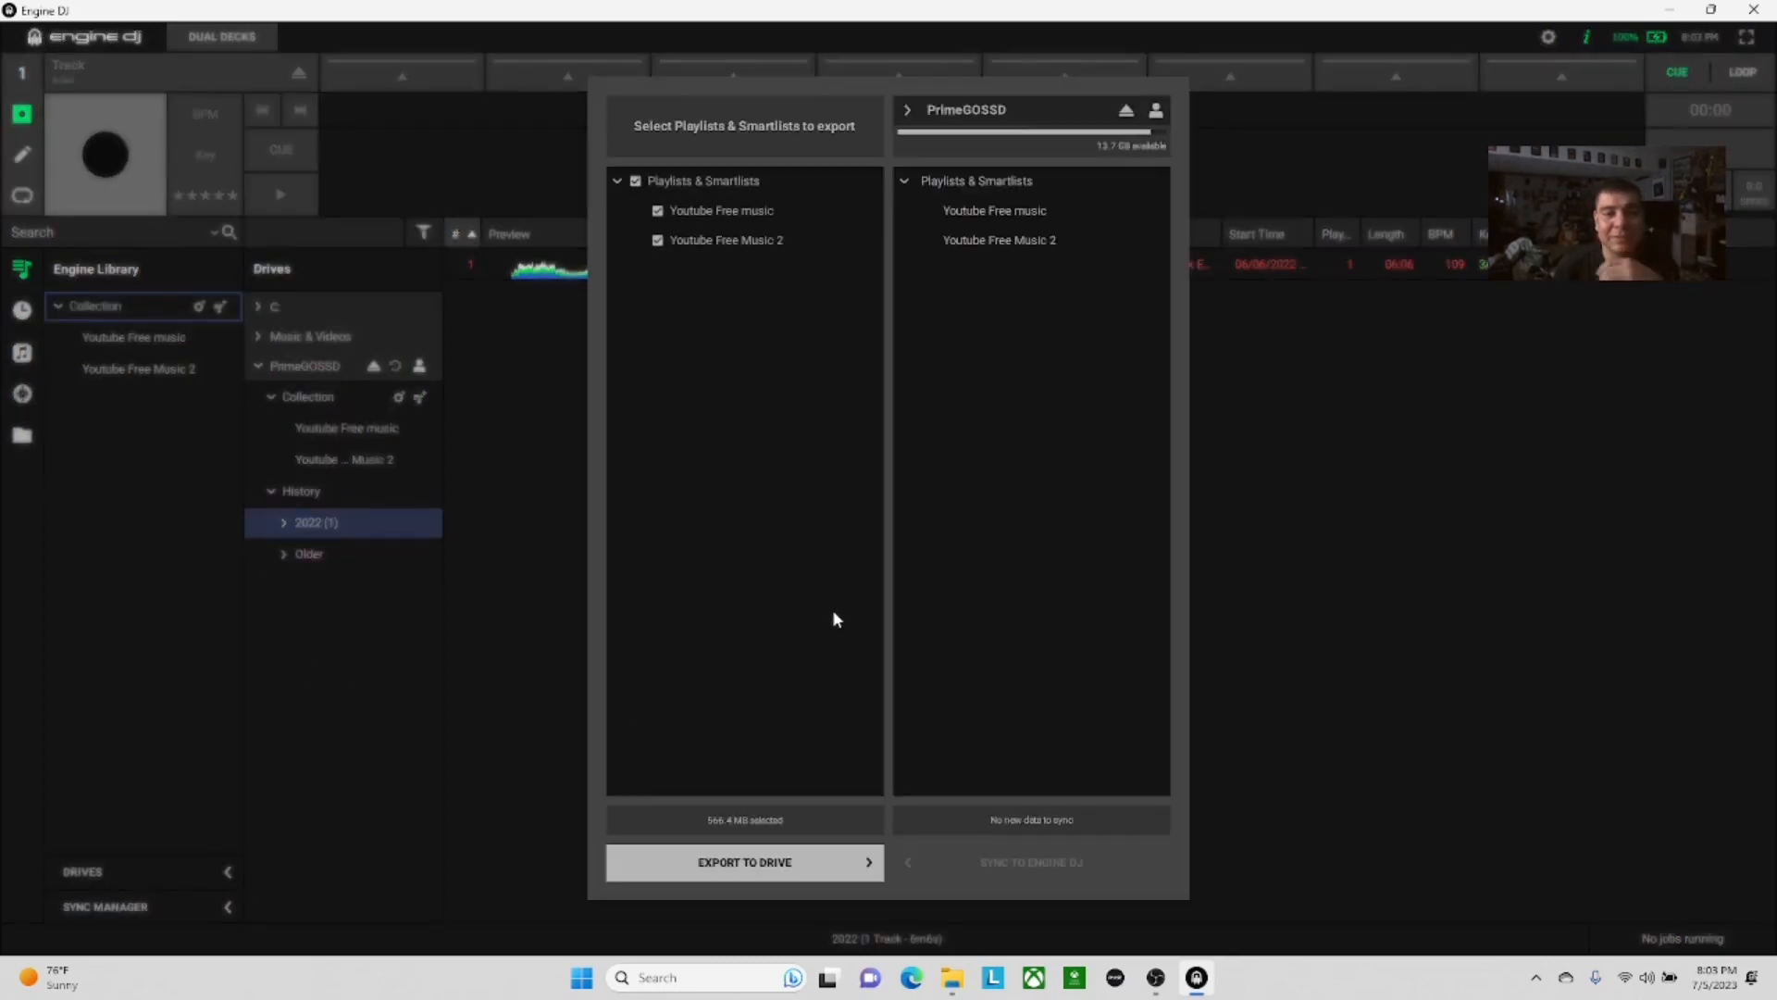
pyautogui.click(617, 182)
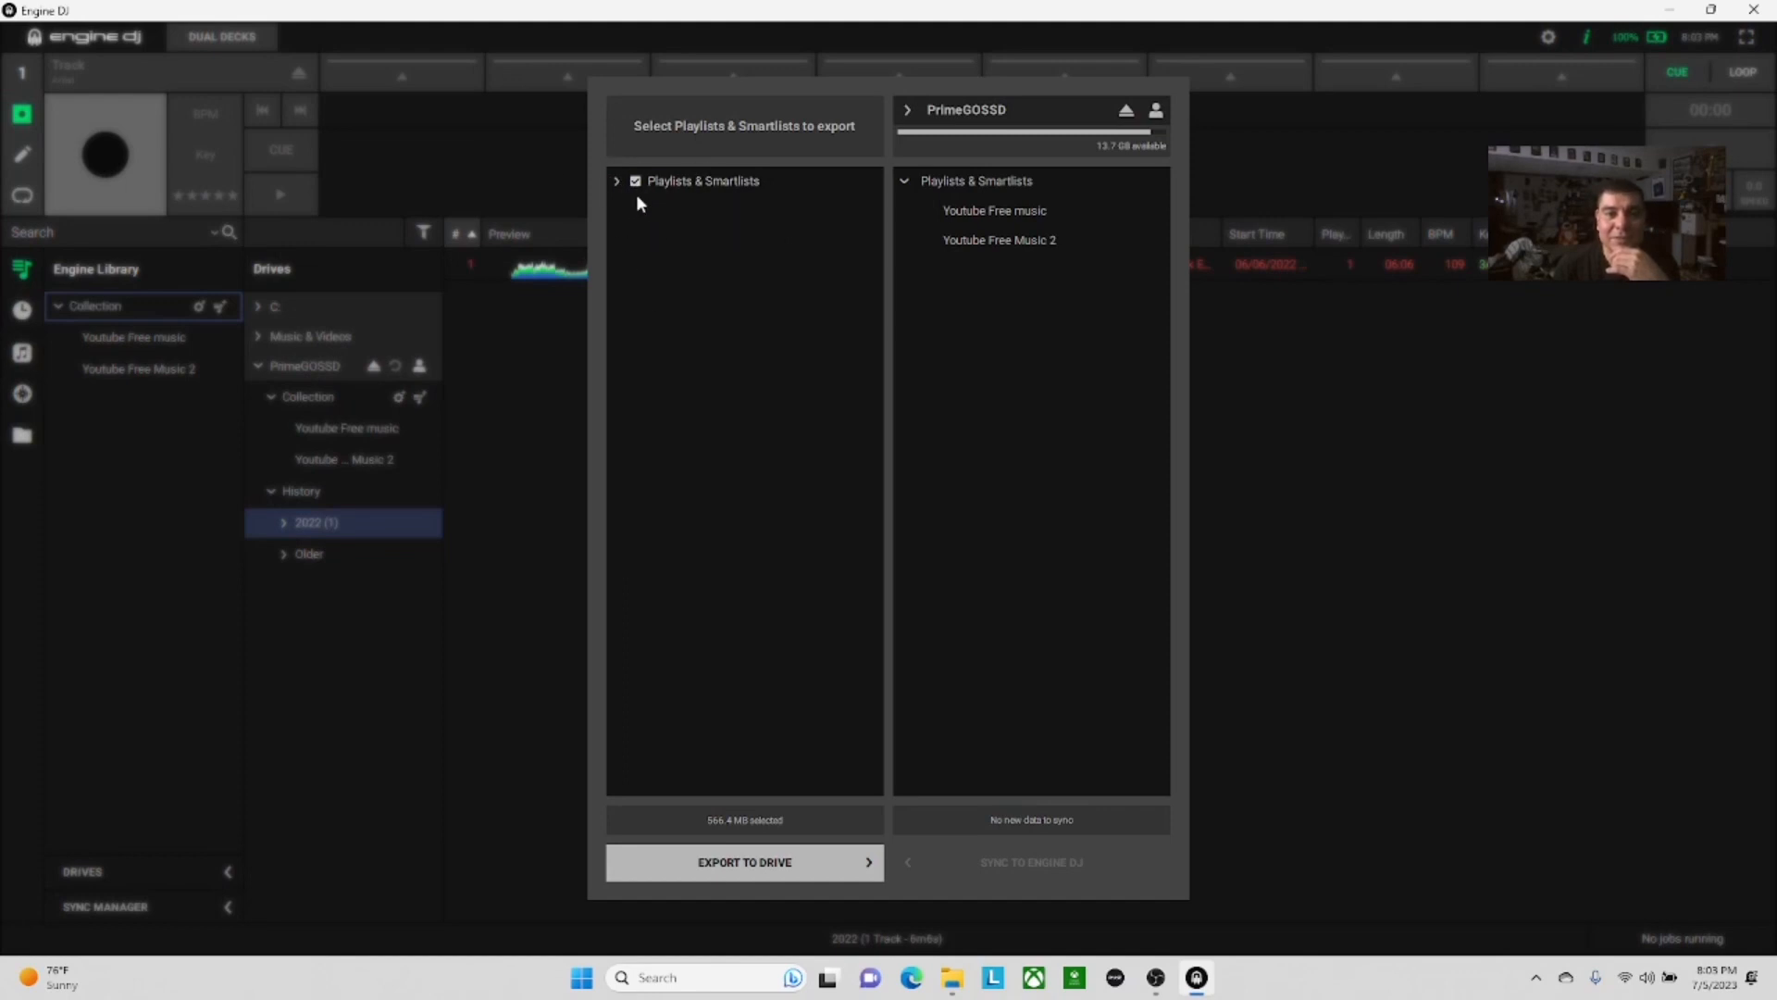
pyautogui.click(616, 181)
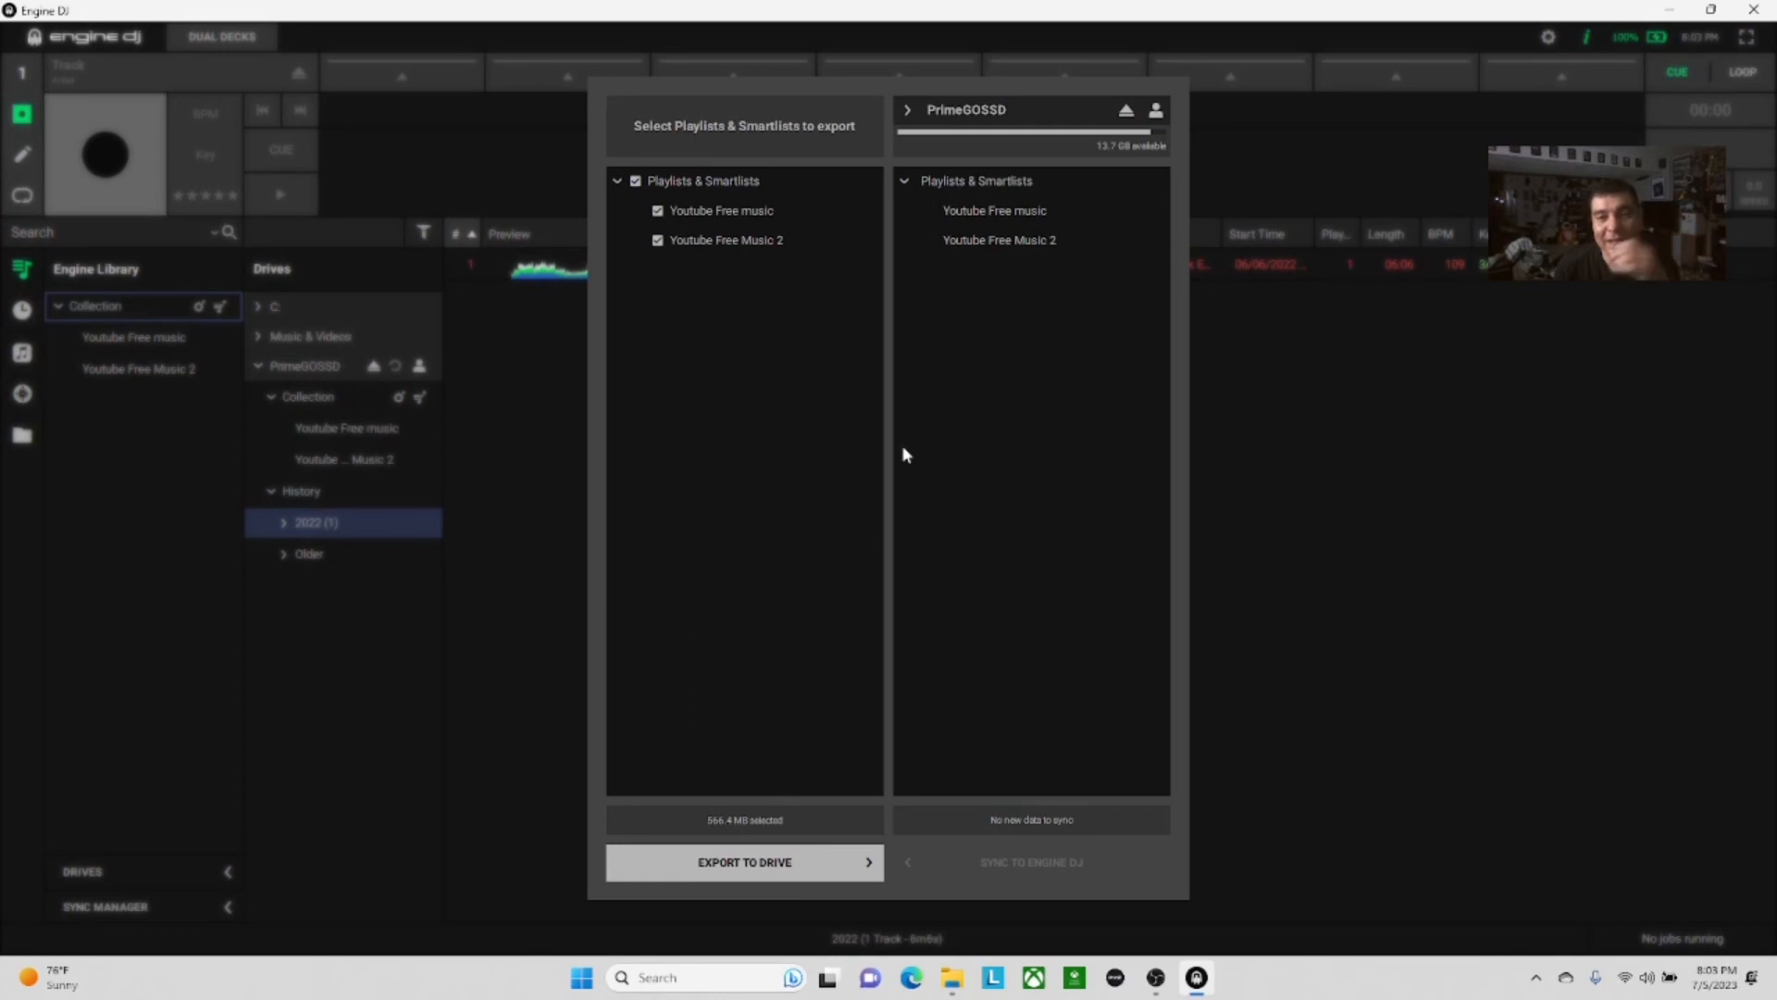
pyautogui.click(905, 183)
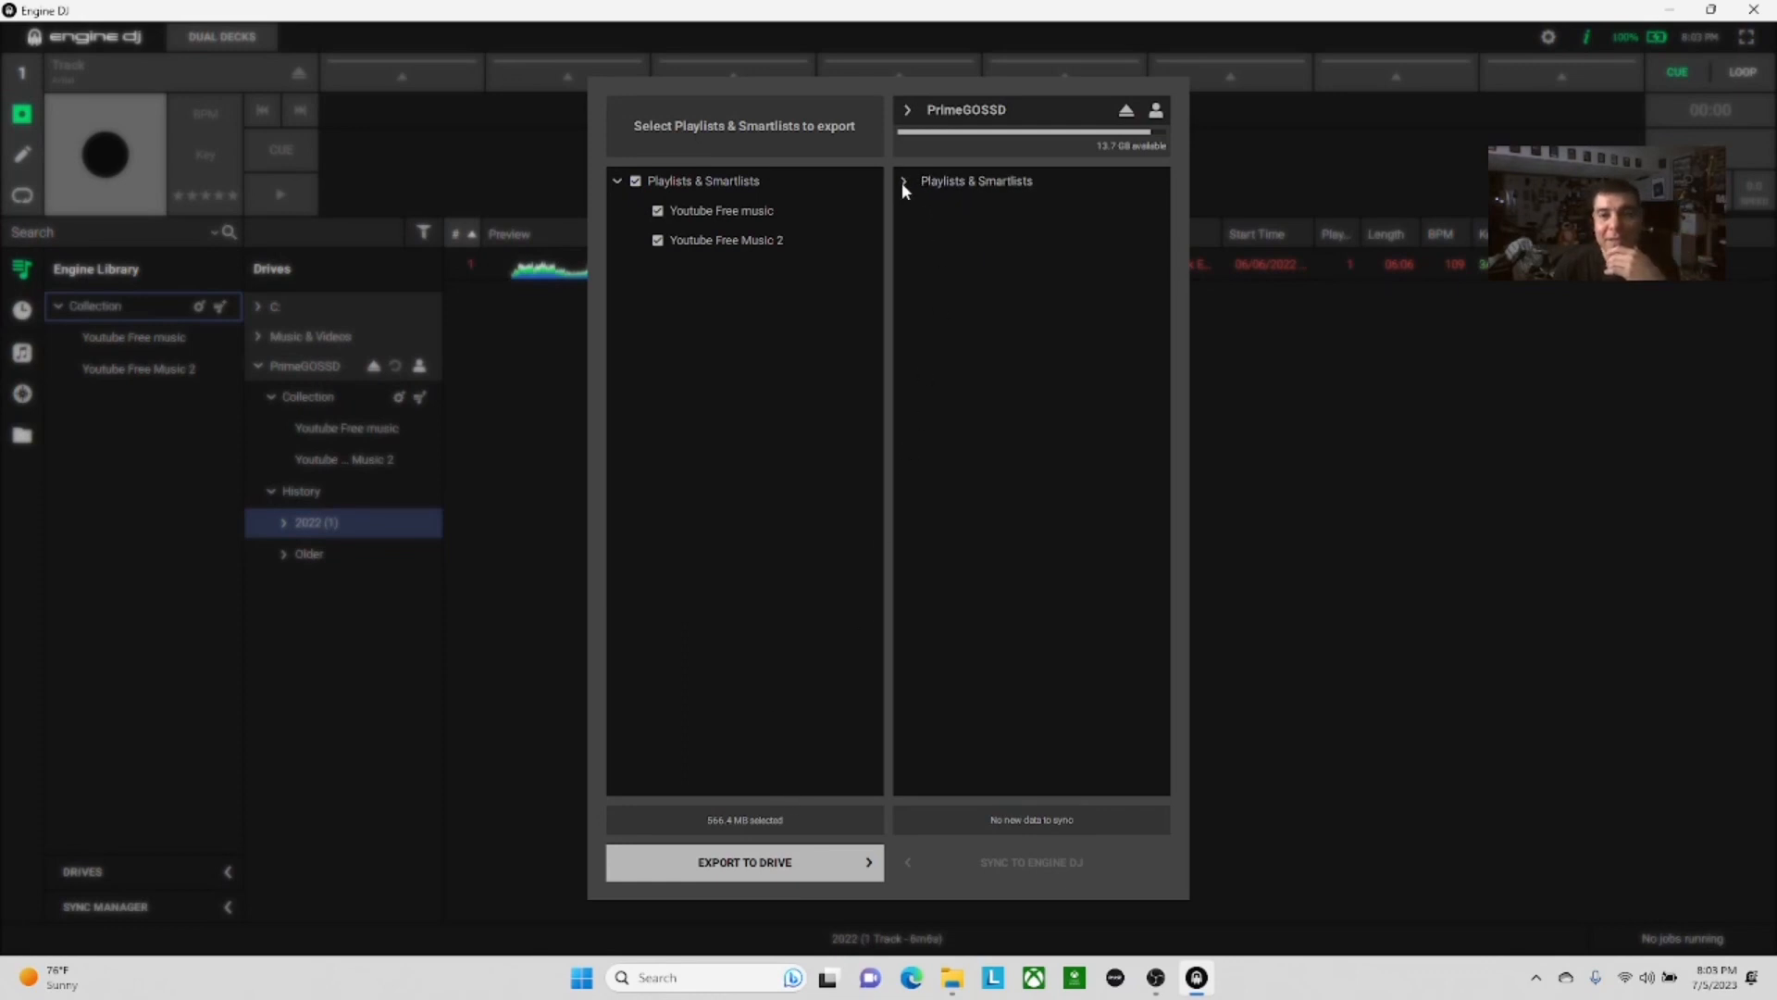
pyautogui.click(902, 181)
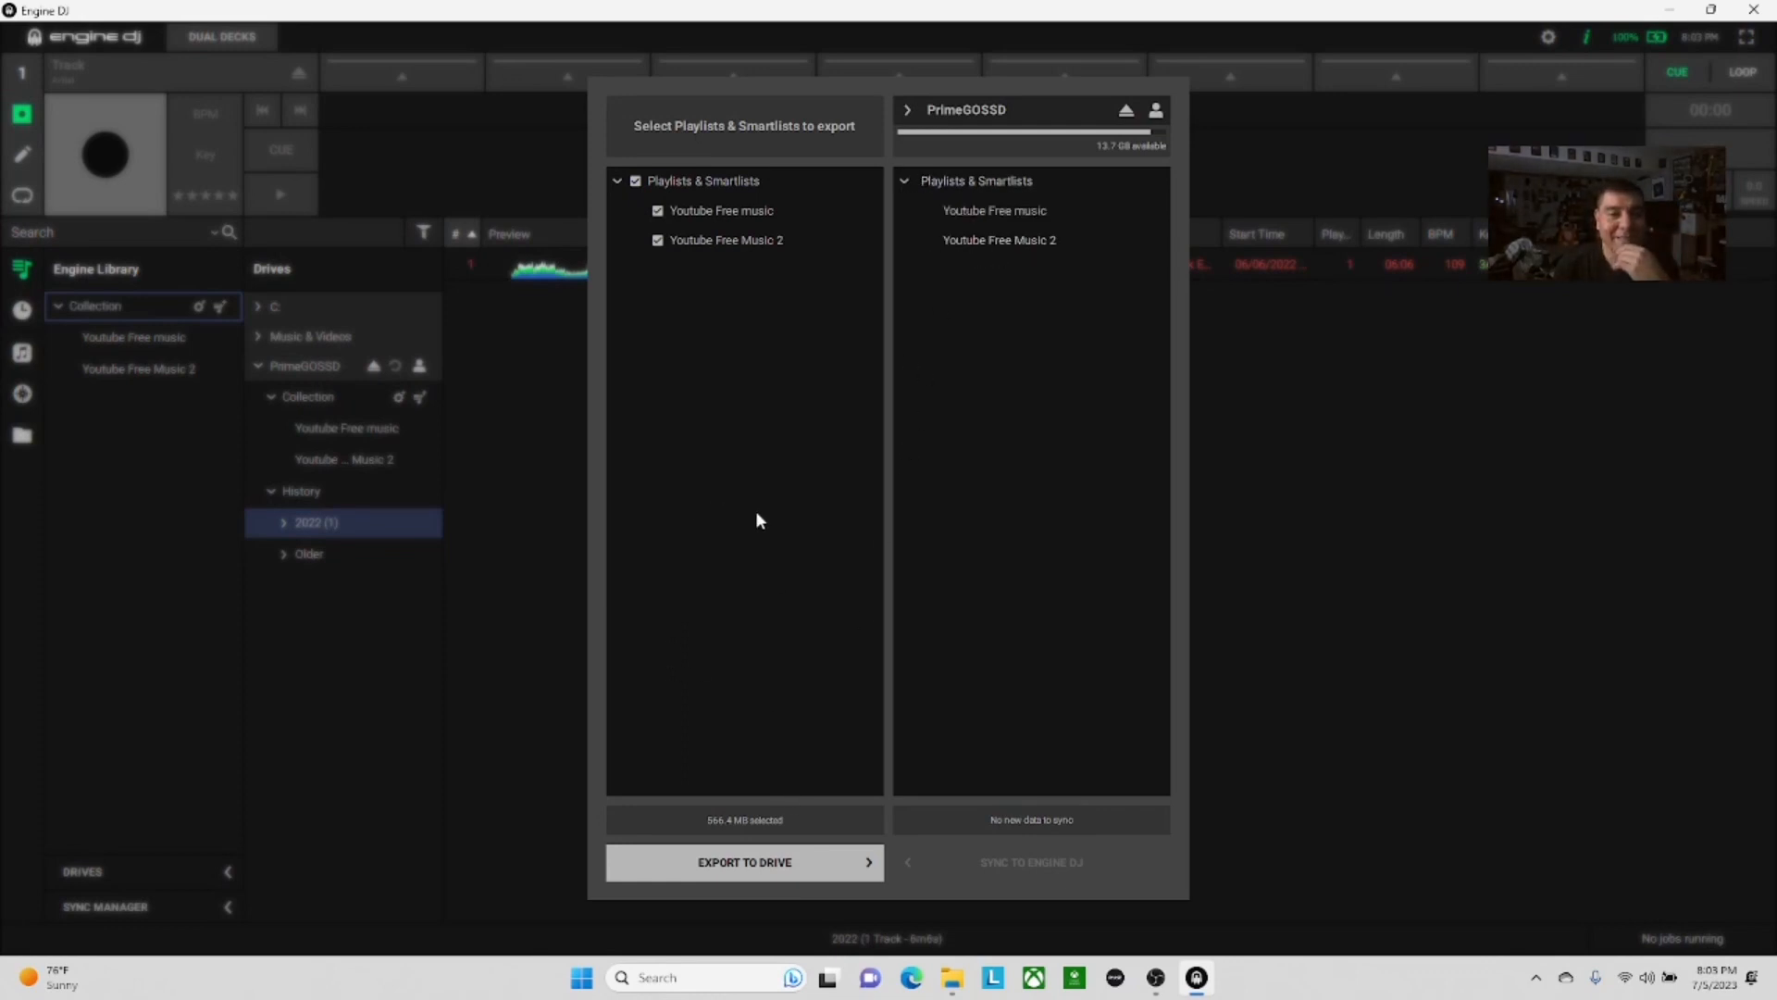
pyautogui.click(1232, 526)
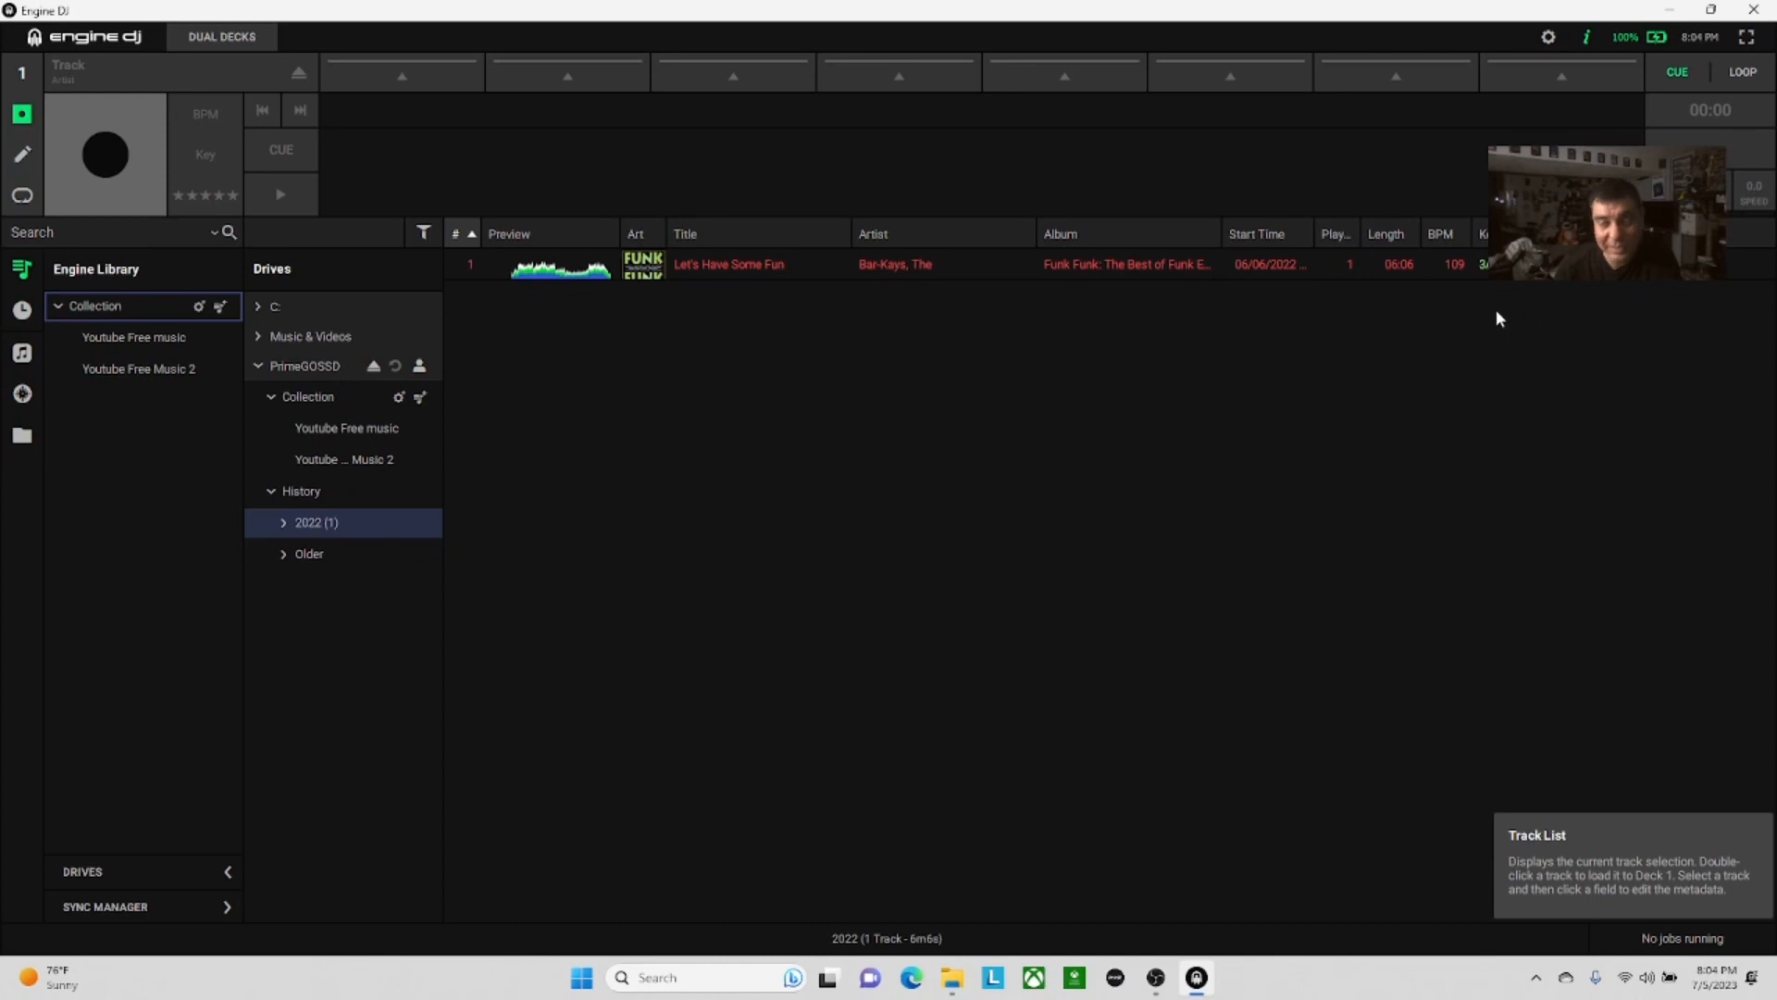
# Step: Check the removal and relocation options for the missing track "Let's Have Some Fun" without applying any
pyautogui.click(937, 413)
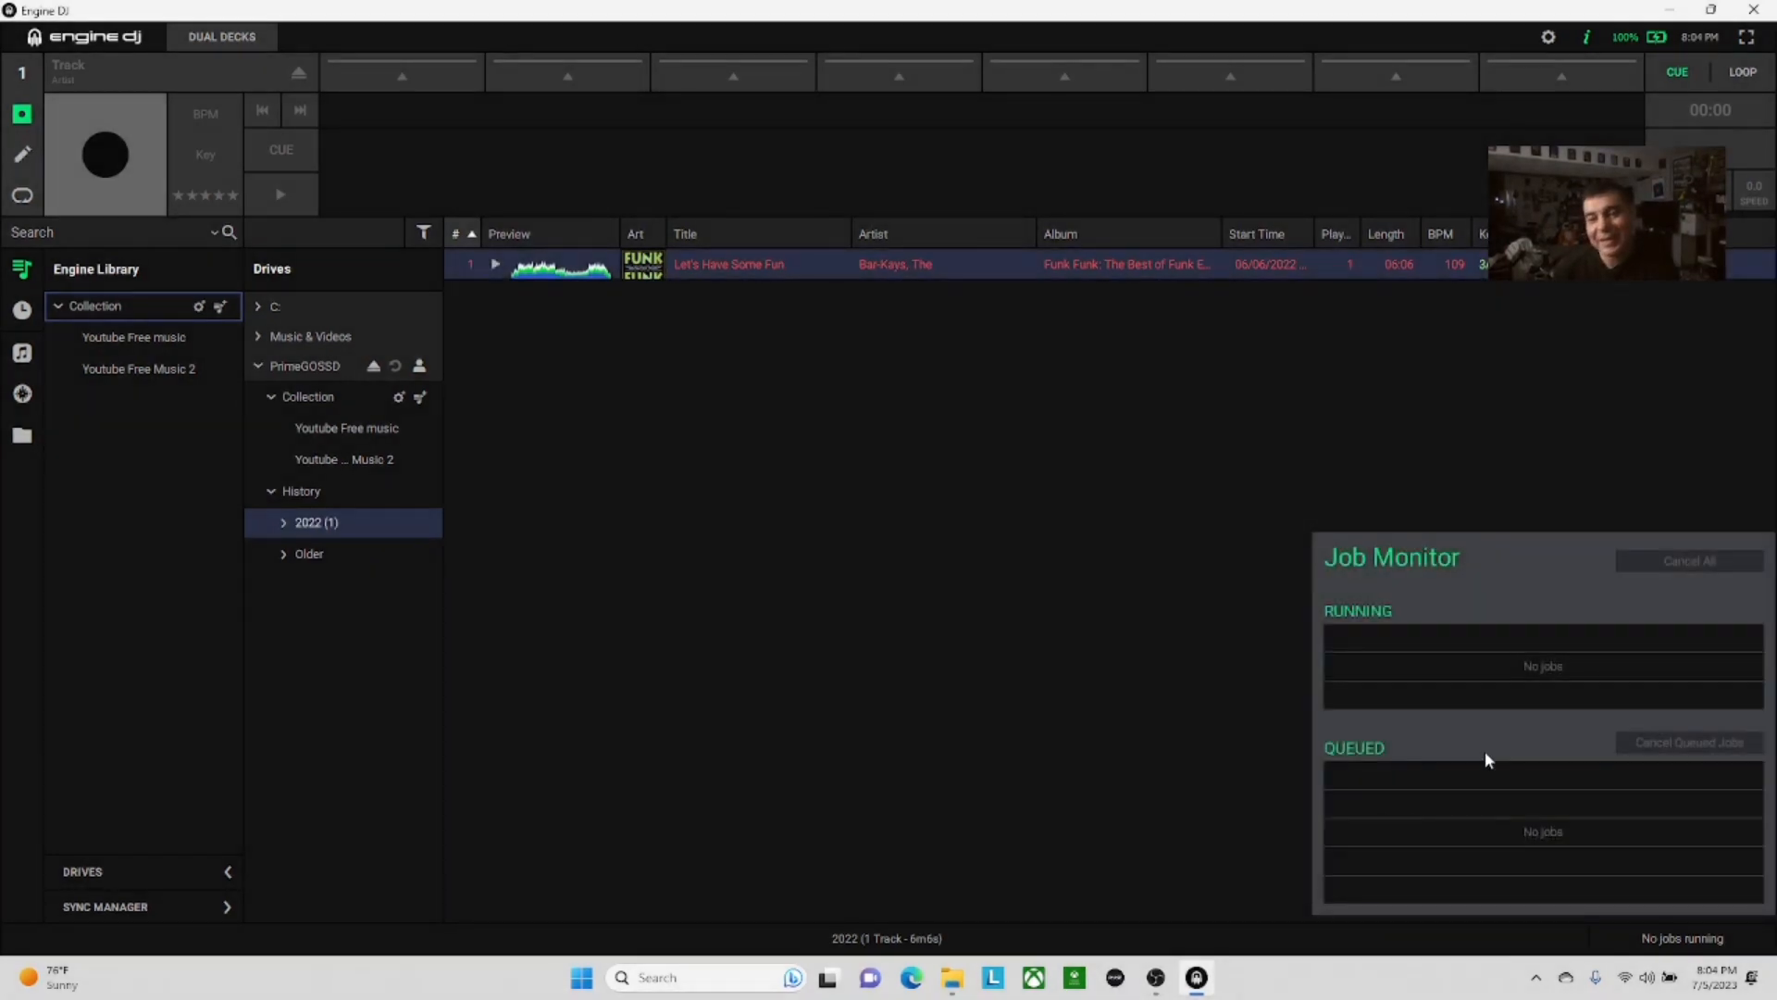
pyautogui.rightClick(719, 265)
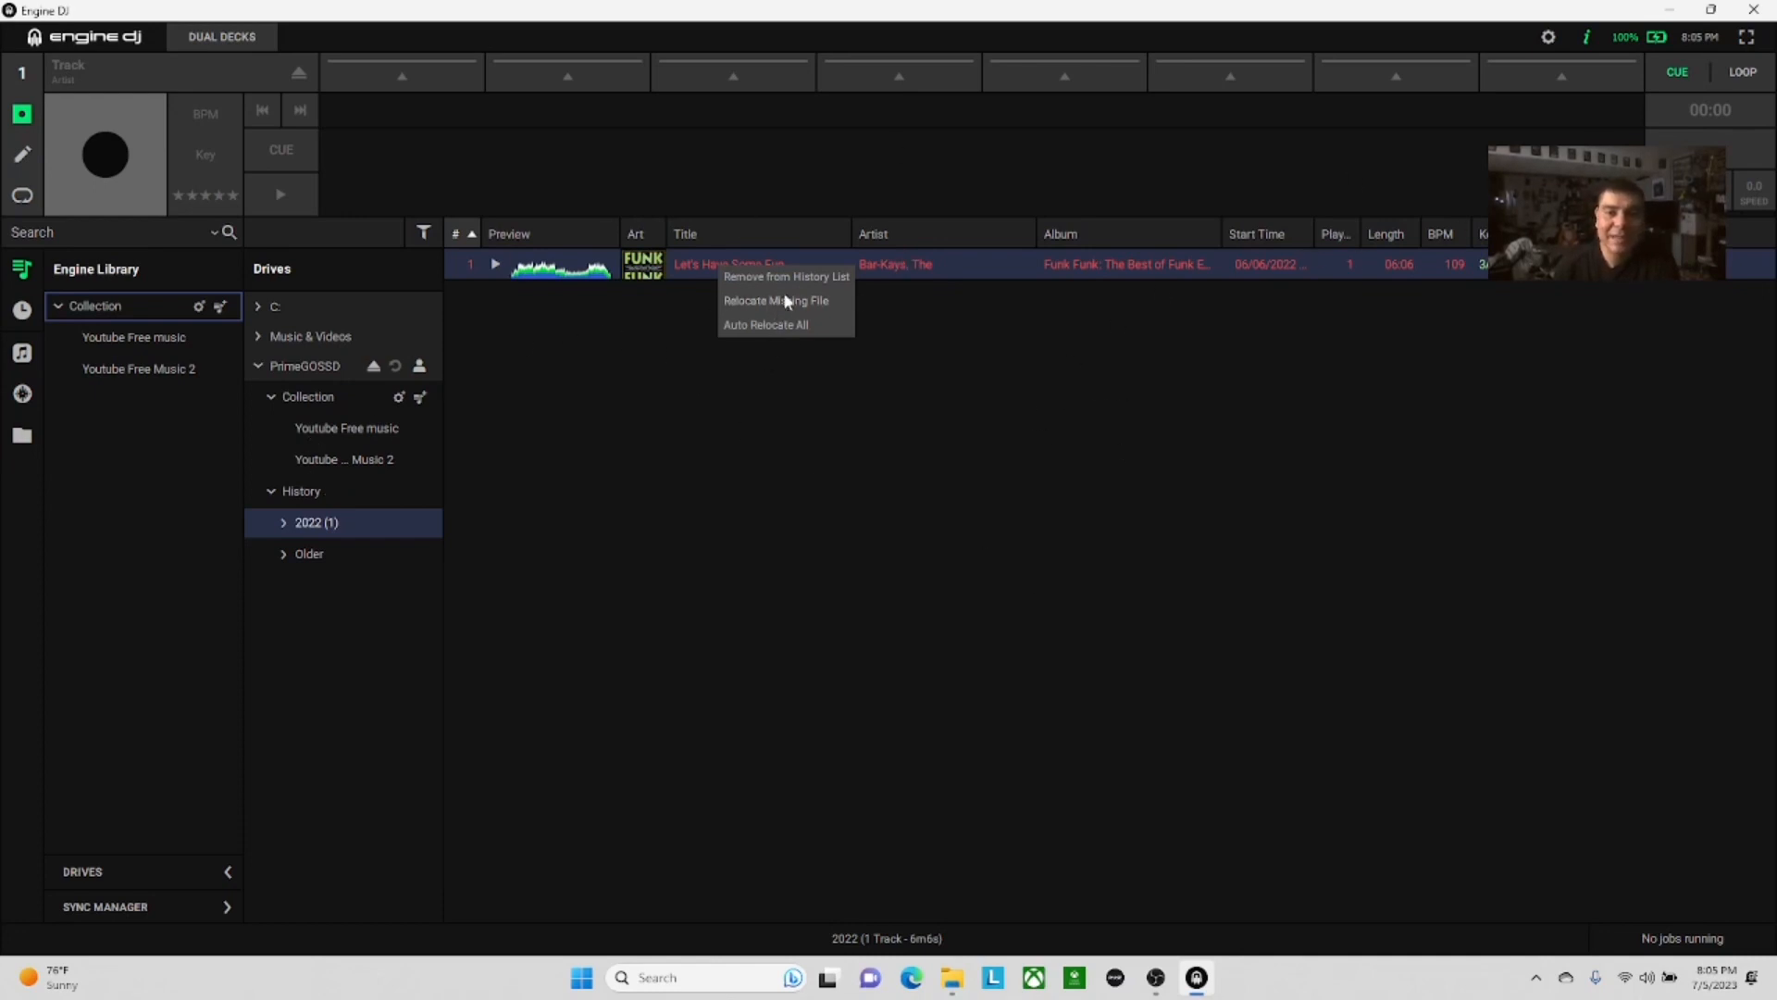
pyautogui.click(1013, 429)
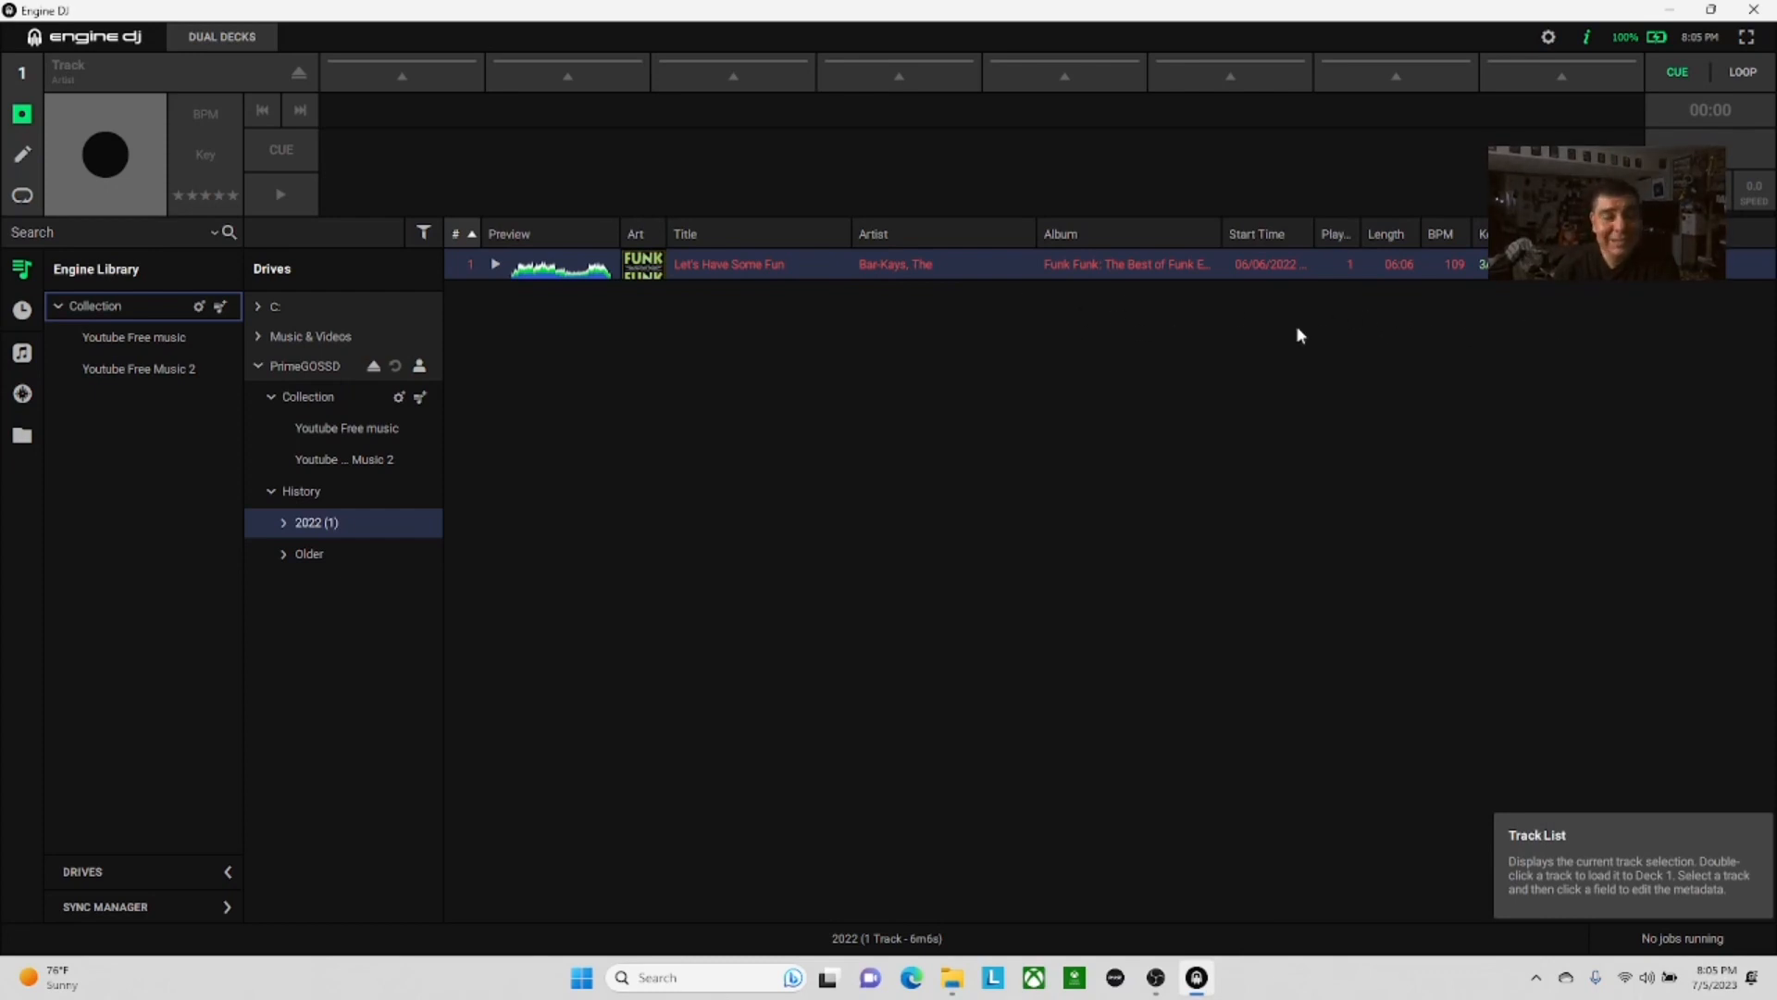
pyautogui.rightClick(897, 261)
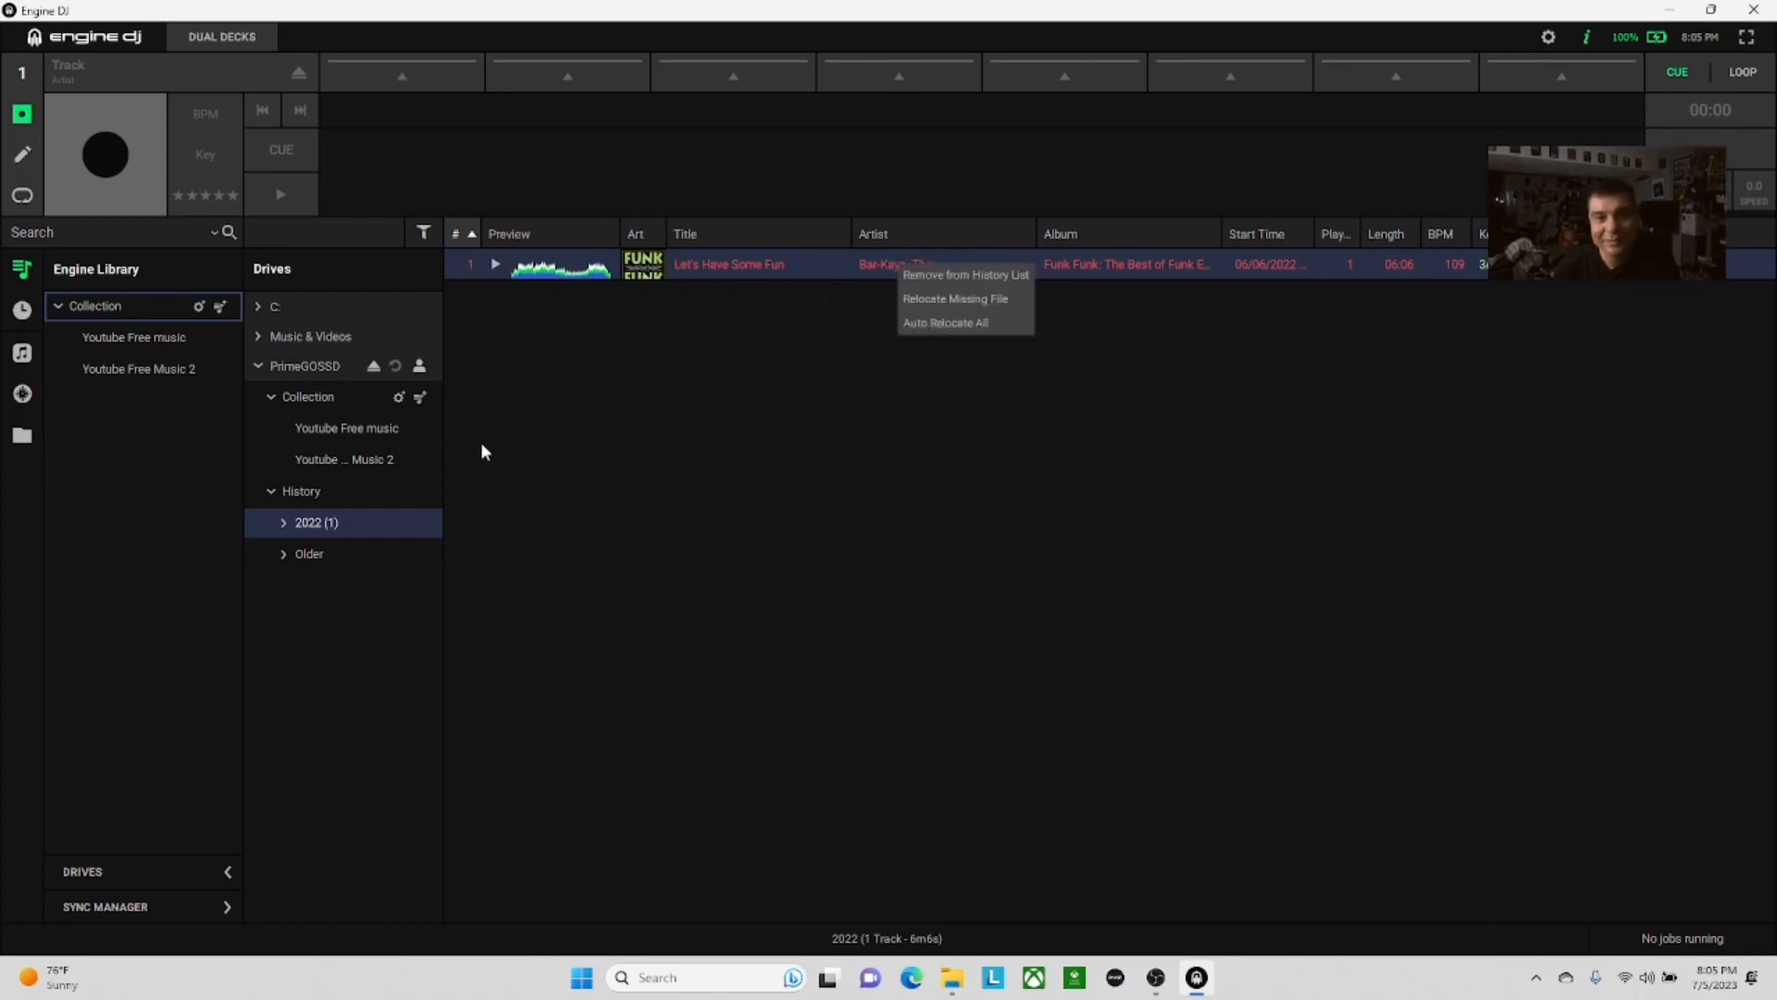
pyautogui.click(852, 412)
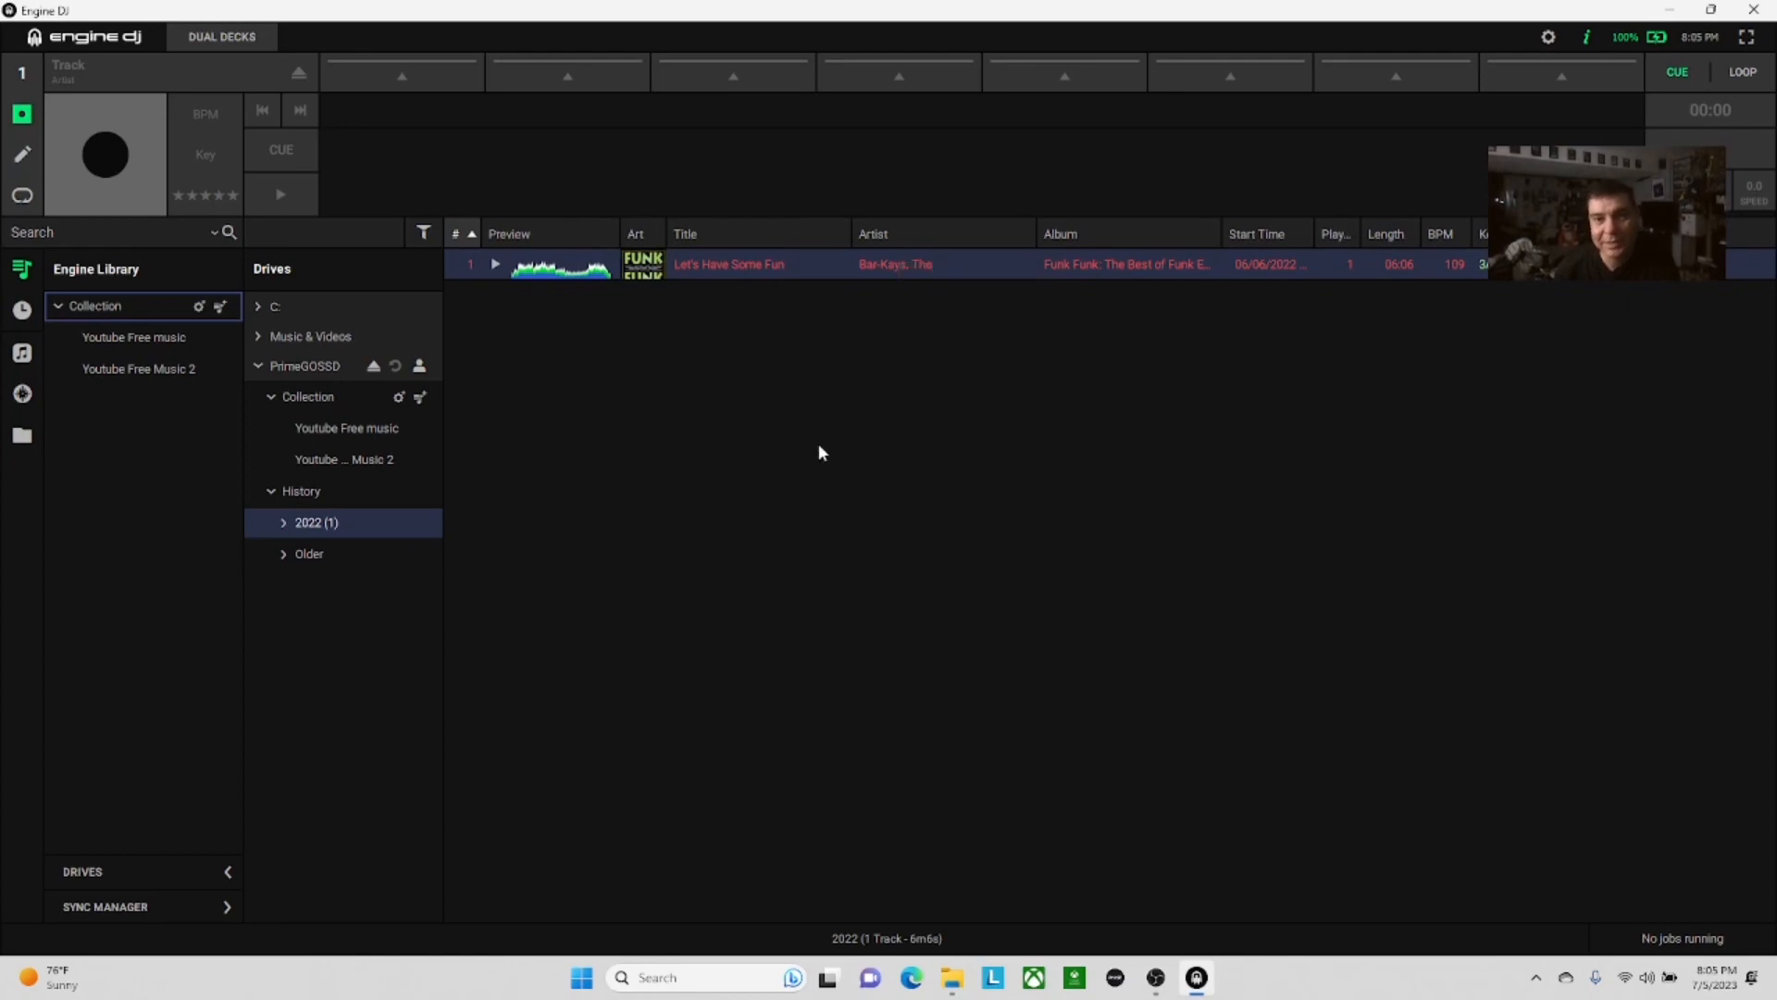
# Step: Collapse the PrimeGOSSD history, look through the drive's collection tracks, and show the collapsed Engine Library collection
pyautogui.click(271, 491)
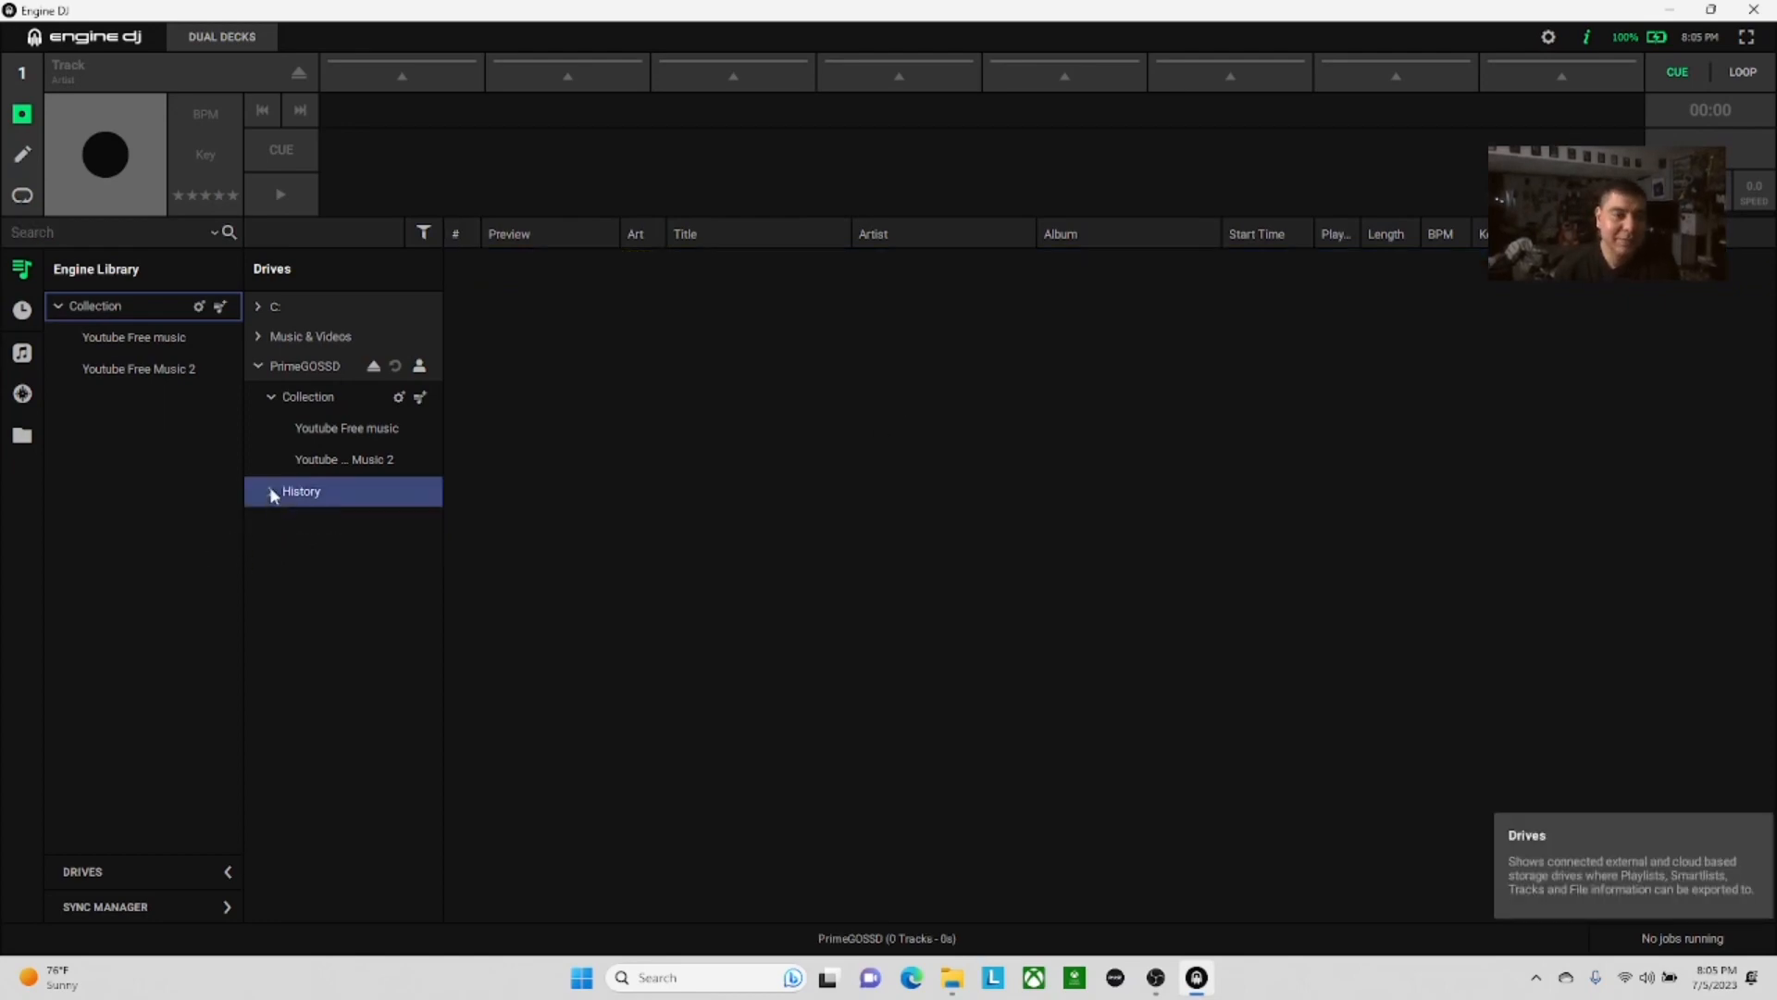
pyautogui.click(268, 396)
pyautogui.scroll(-15, 730, 589)
pyautogui.scroll(15, 729, 589)
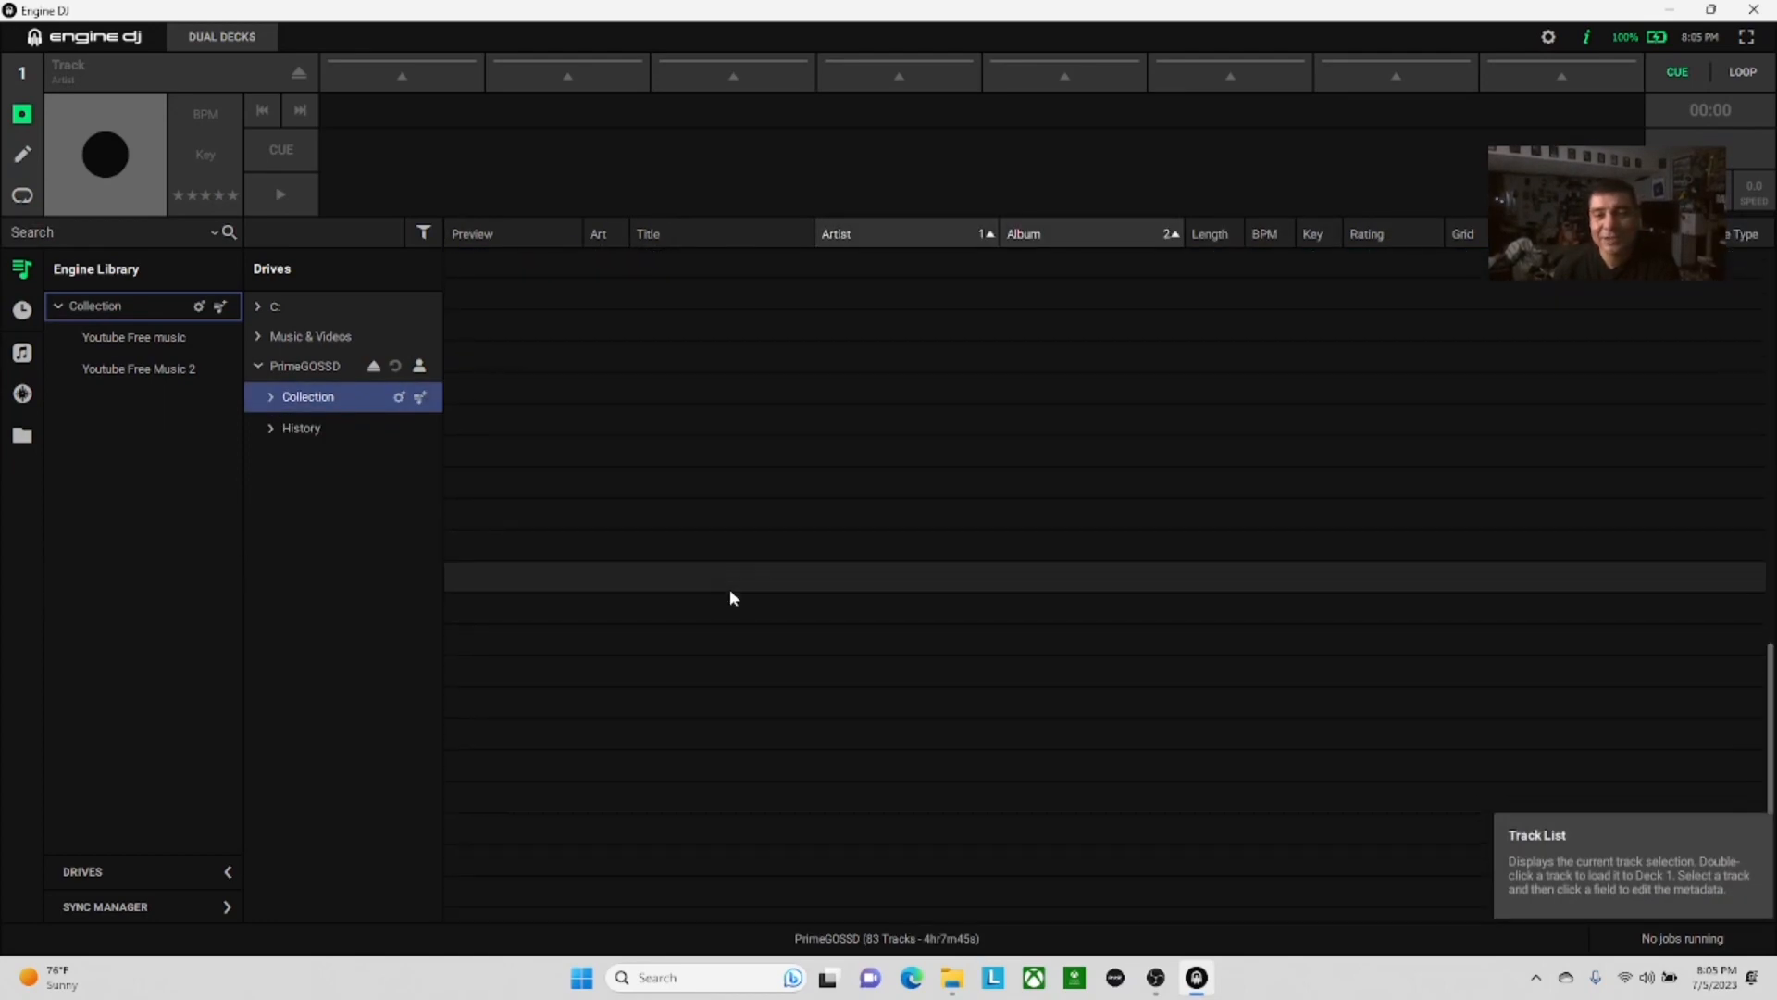
pyautogui.scroll(-10, 736, 581)
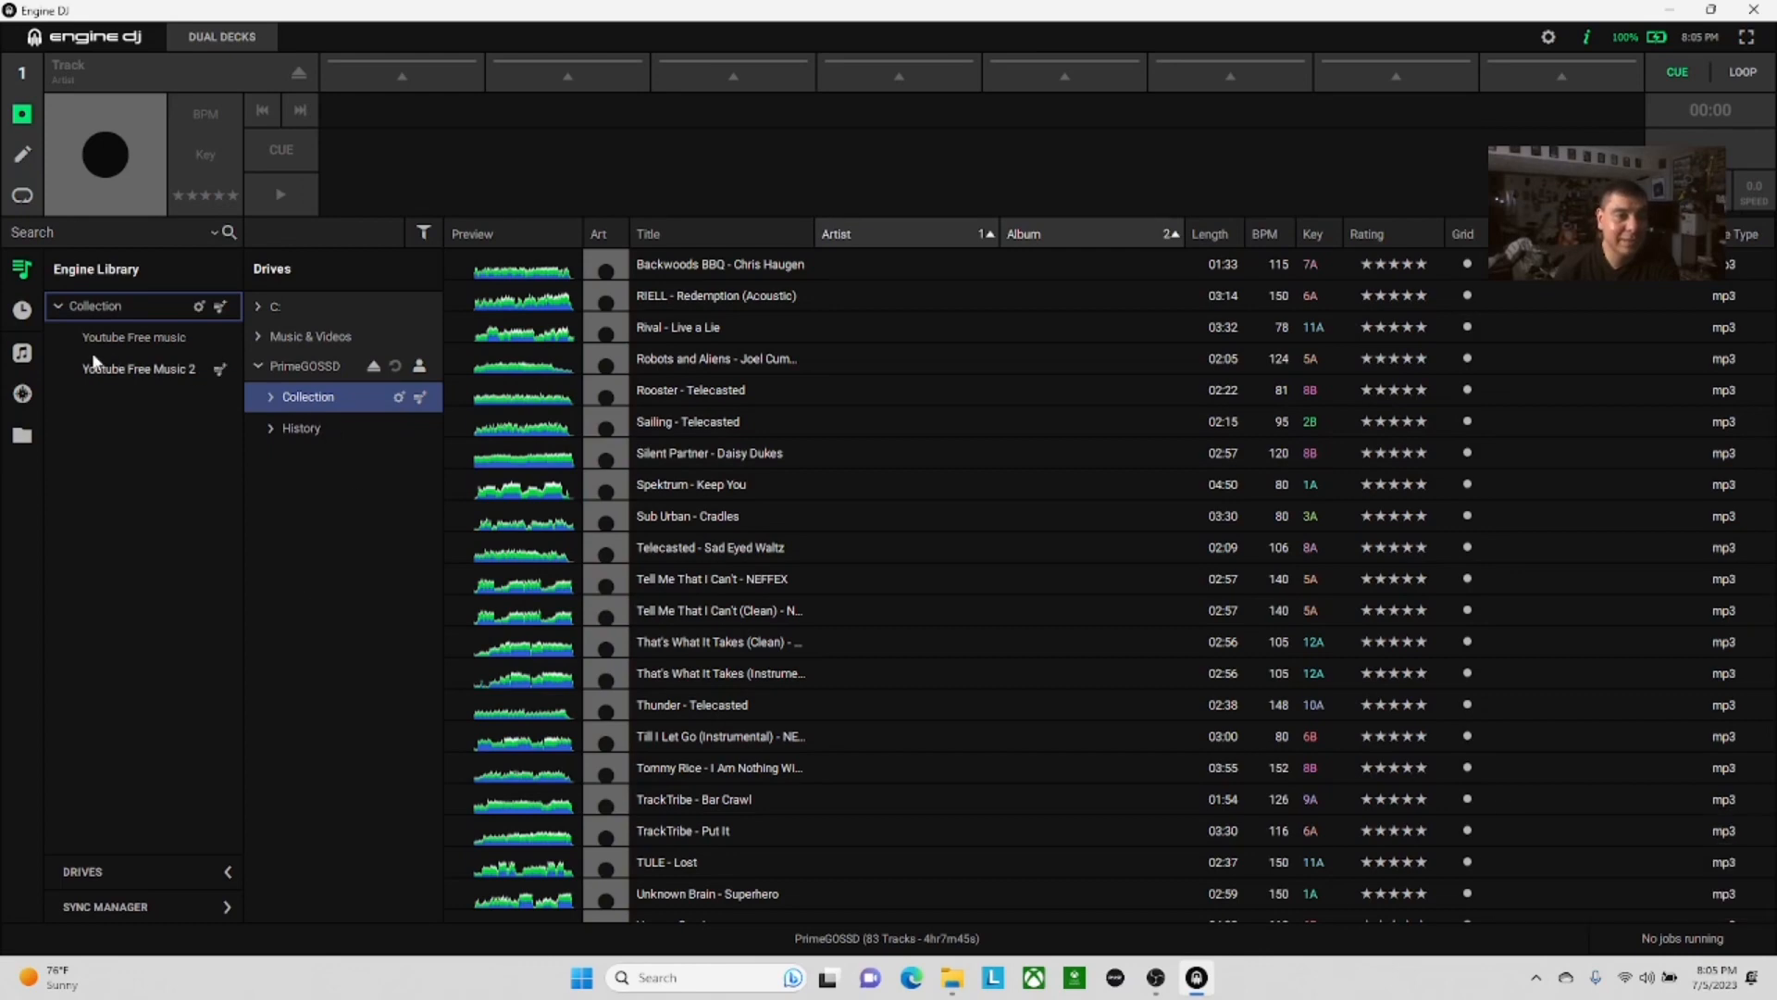
pyautogui.click(58, 308)
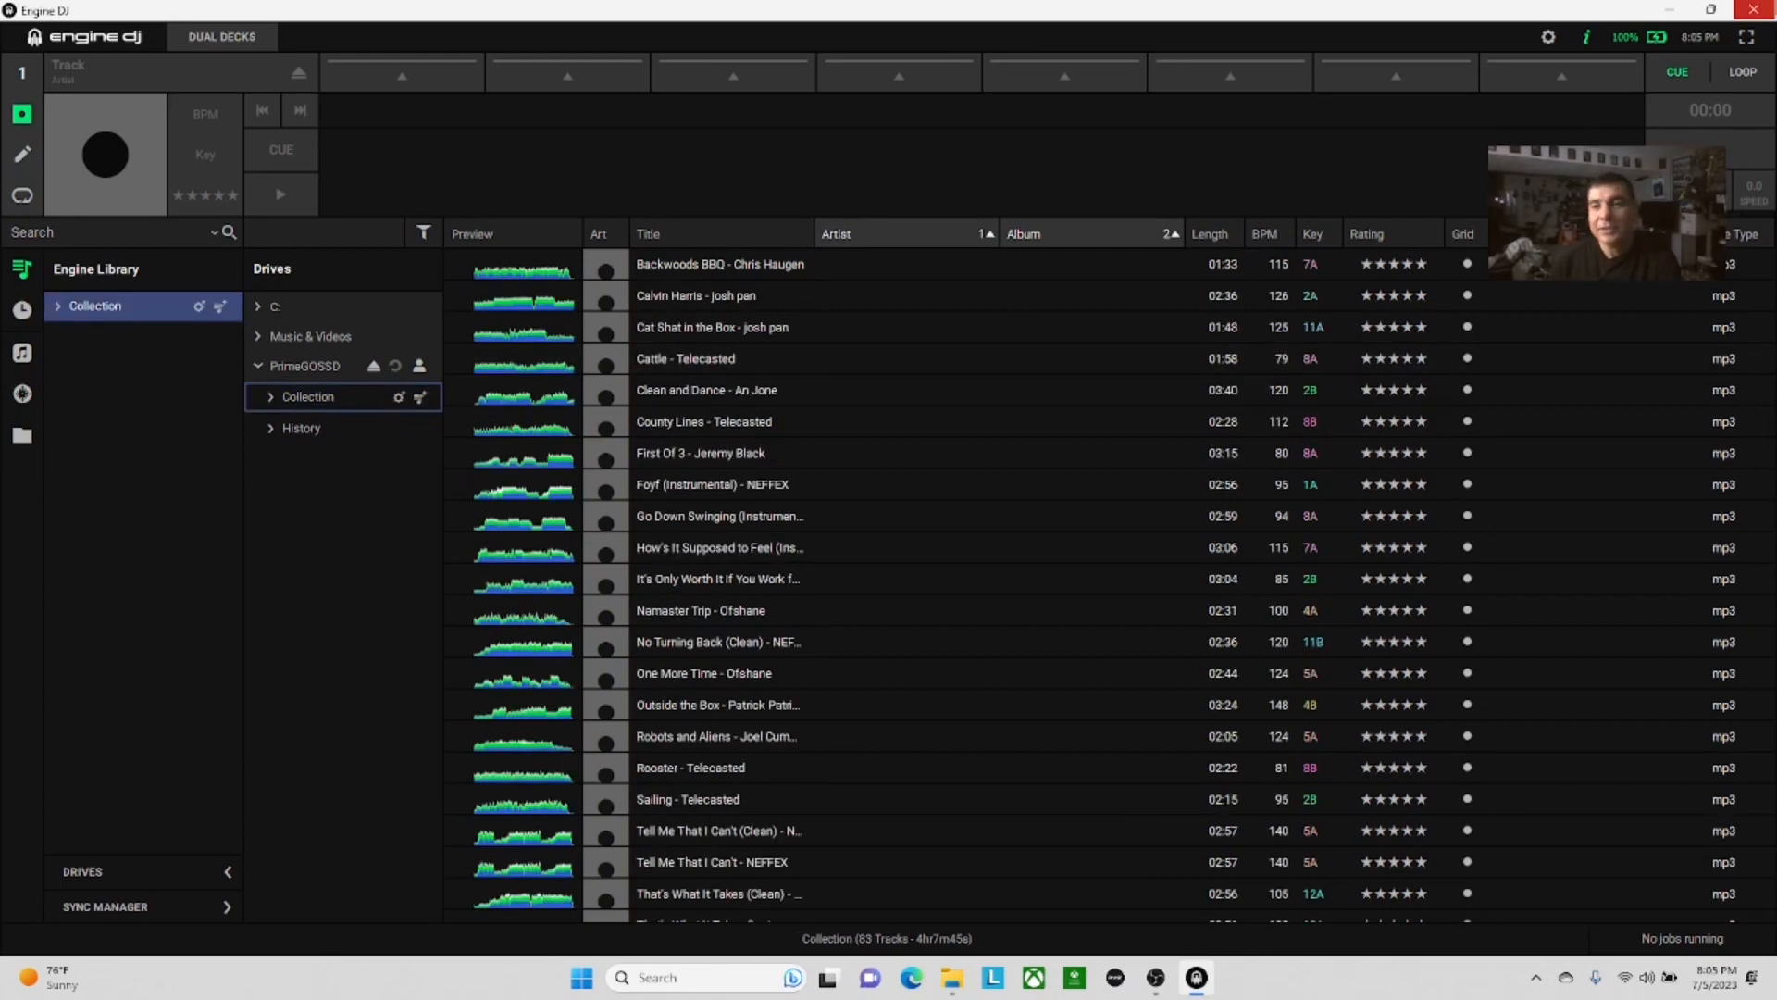
# Step: Quit Engine DJ without backing up the Engine Library
pyautogui.click(1756, 13)
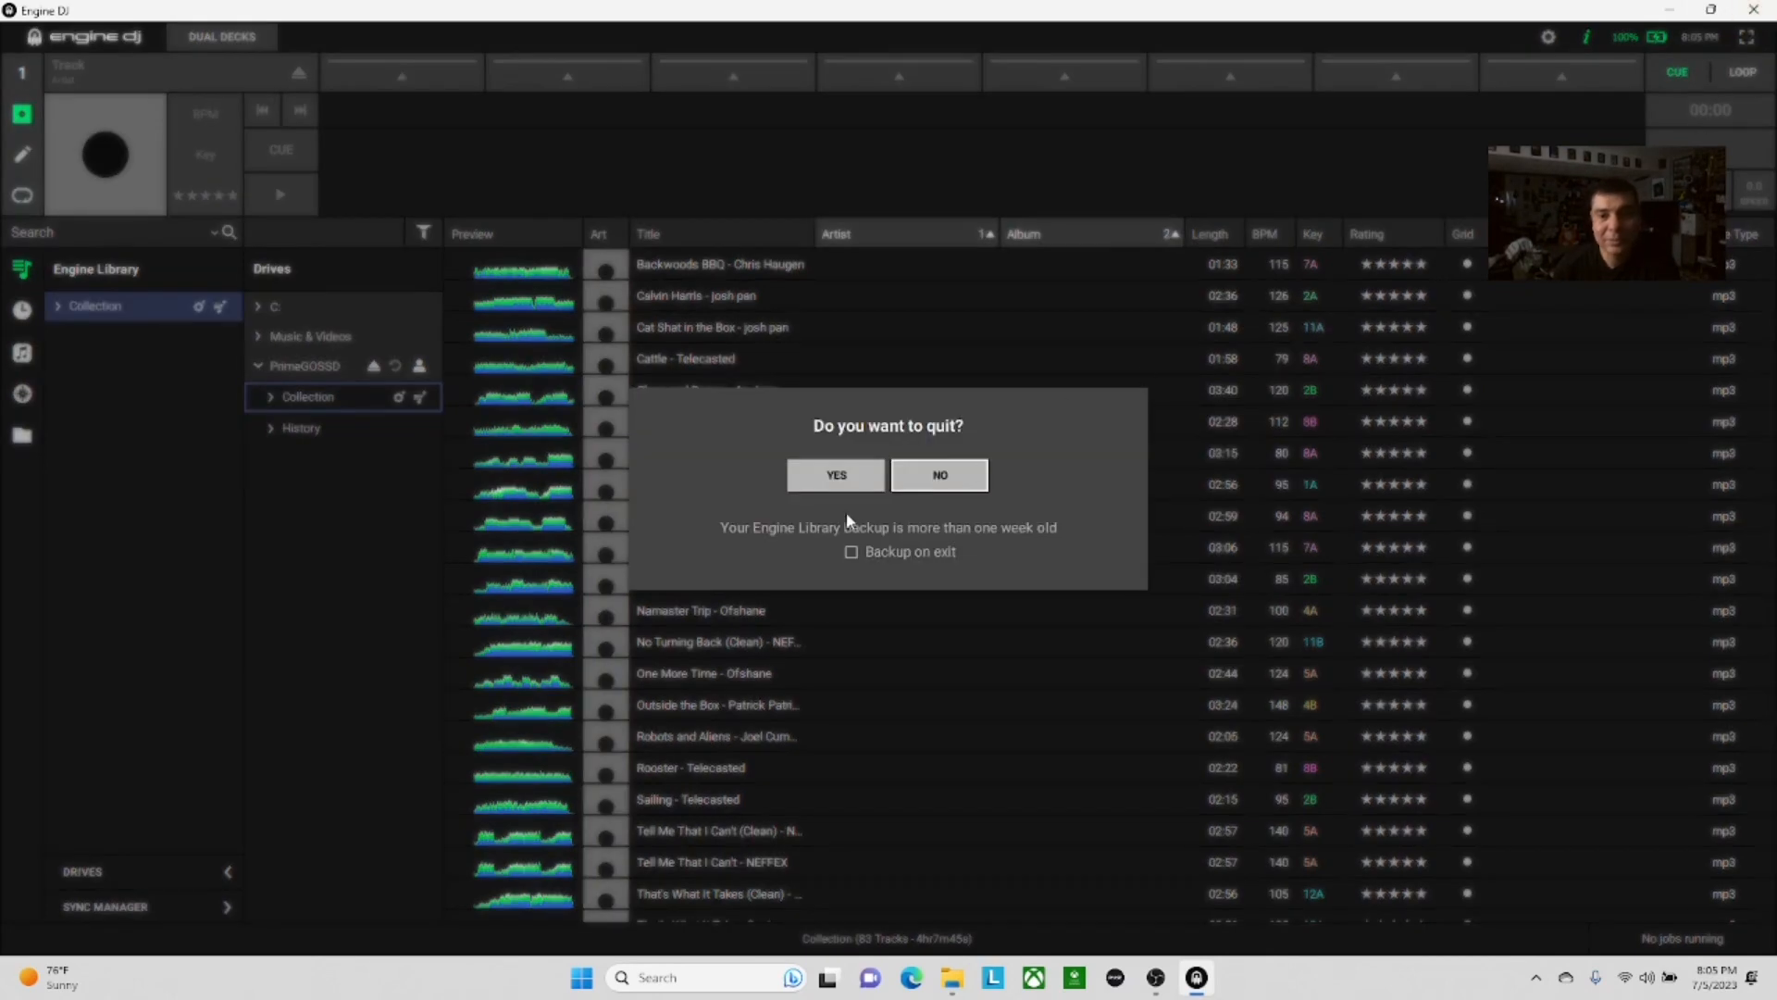
pyautogui.click(844, 480)
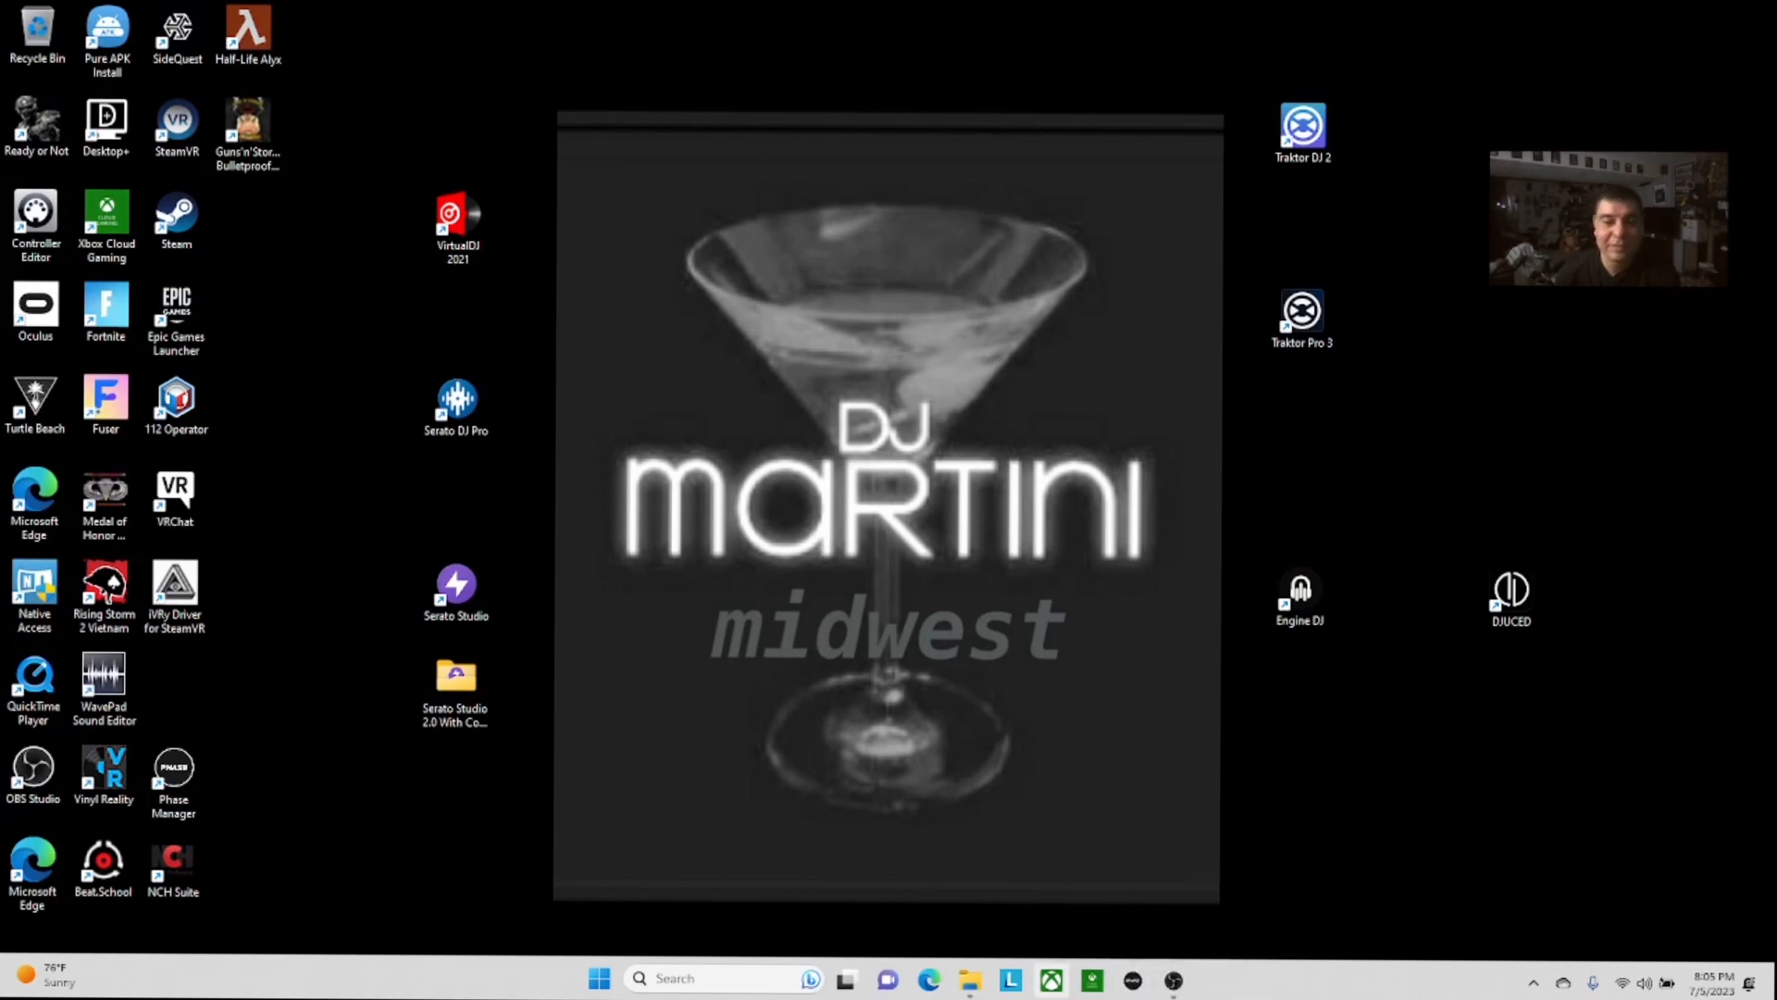
# Step: Switch to File Explorer and quick-format the PrimeGOSSD (D:) drive as exFAT with a 128-kilobyte allocation unit size and volume label PrimeGOSSD
pyautogui.click(970, 979)
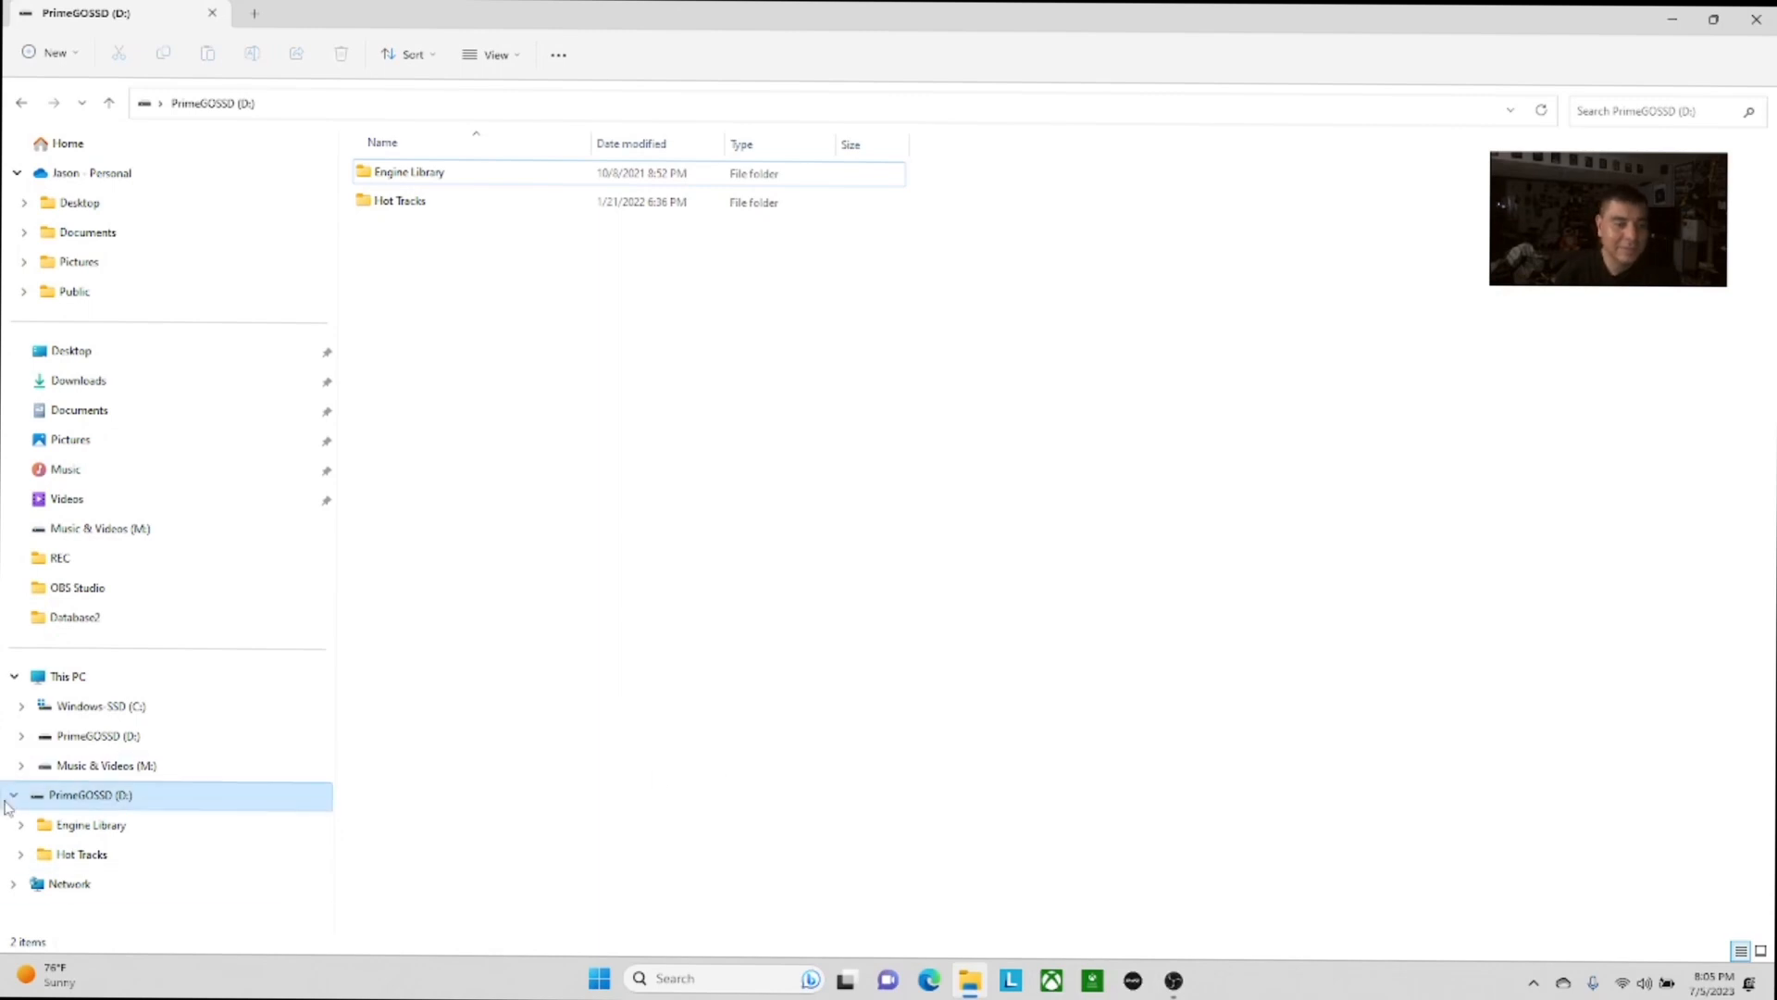
pyautogui.click(14, 798)
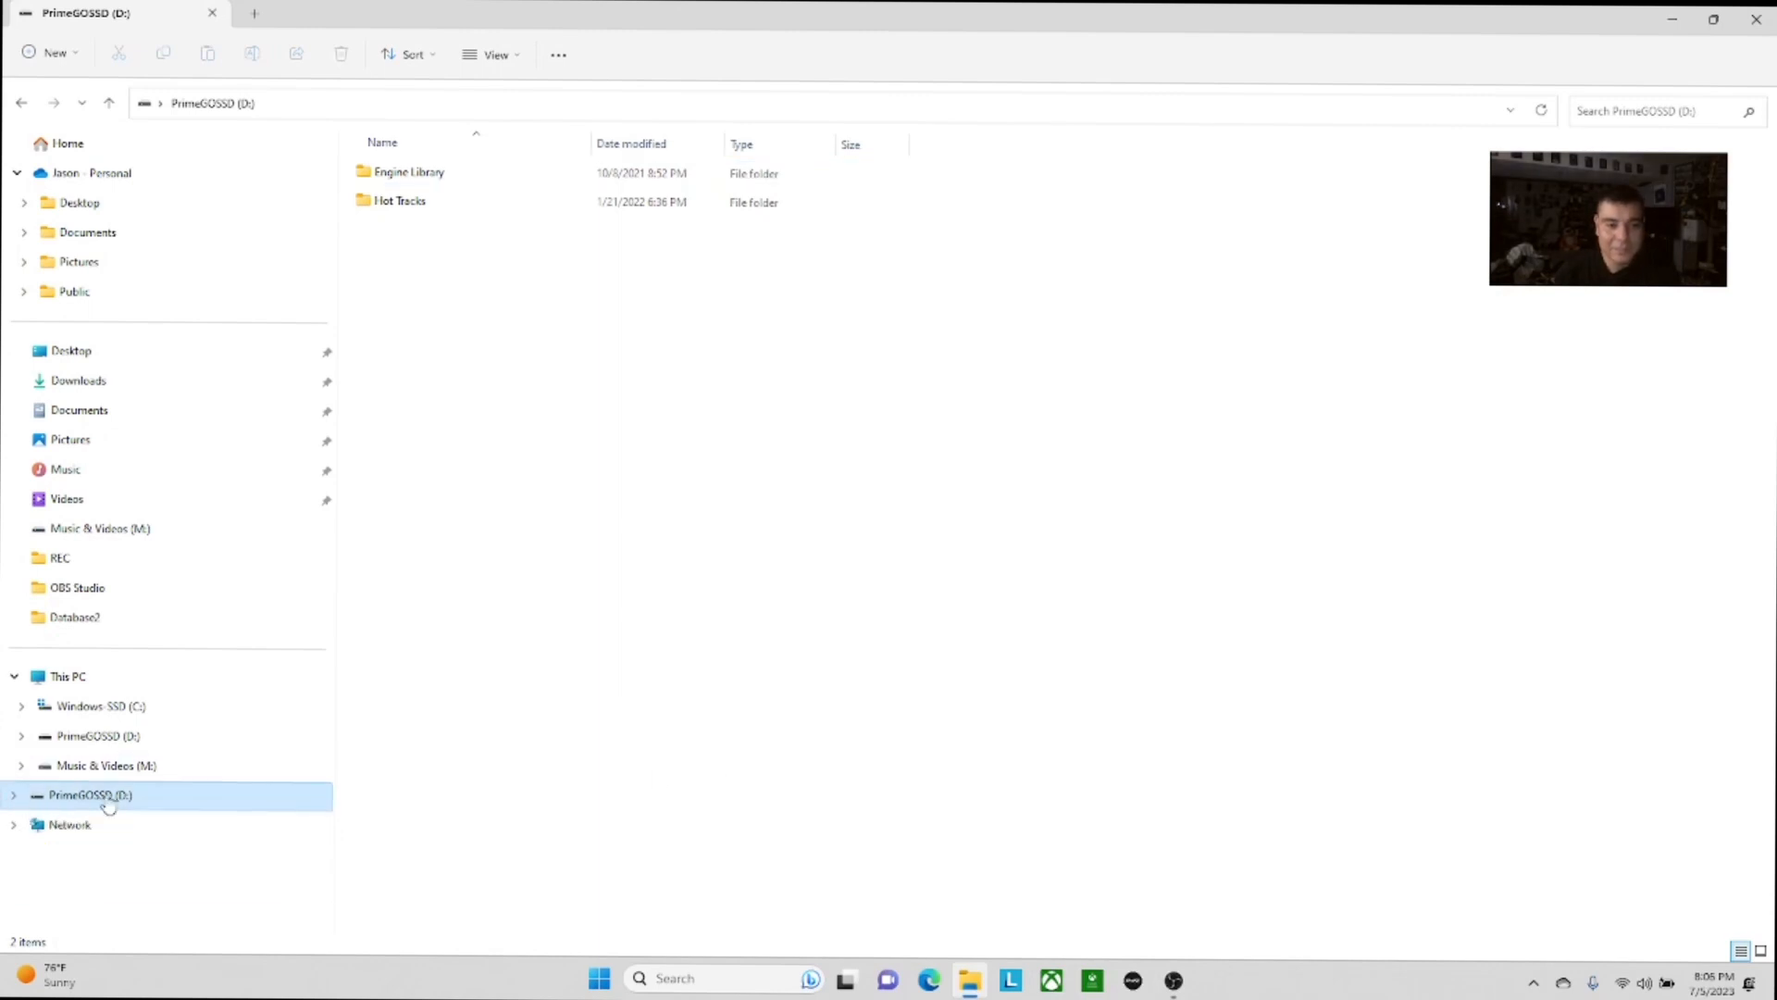
pyautogui.rightClick(108, 801)
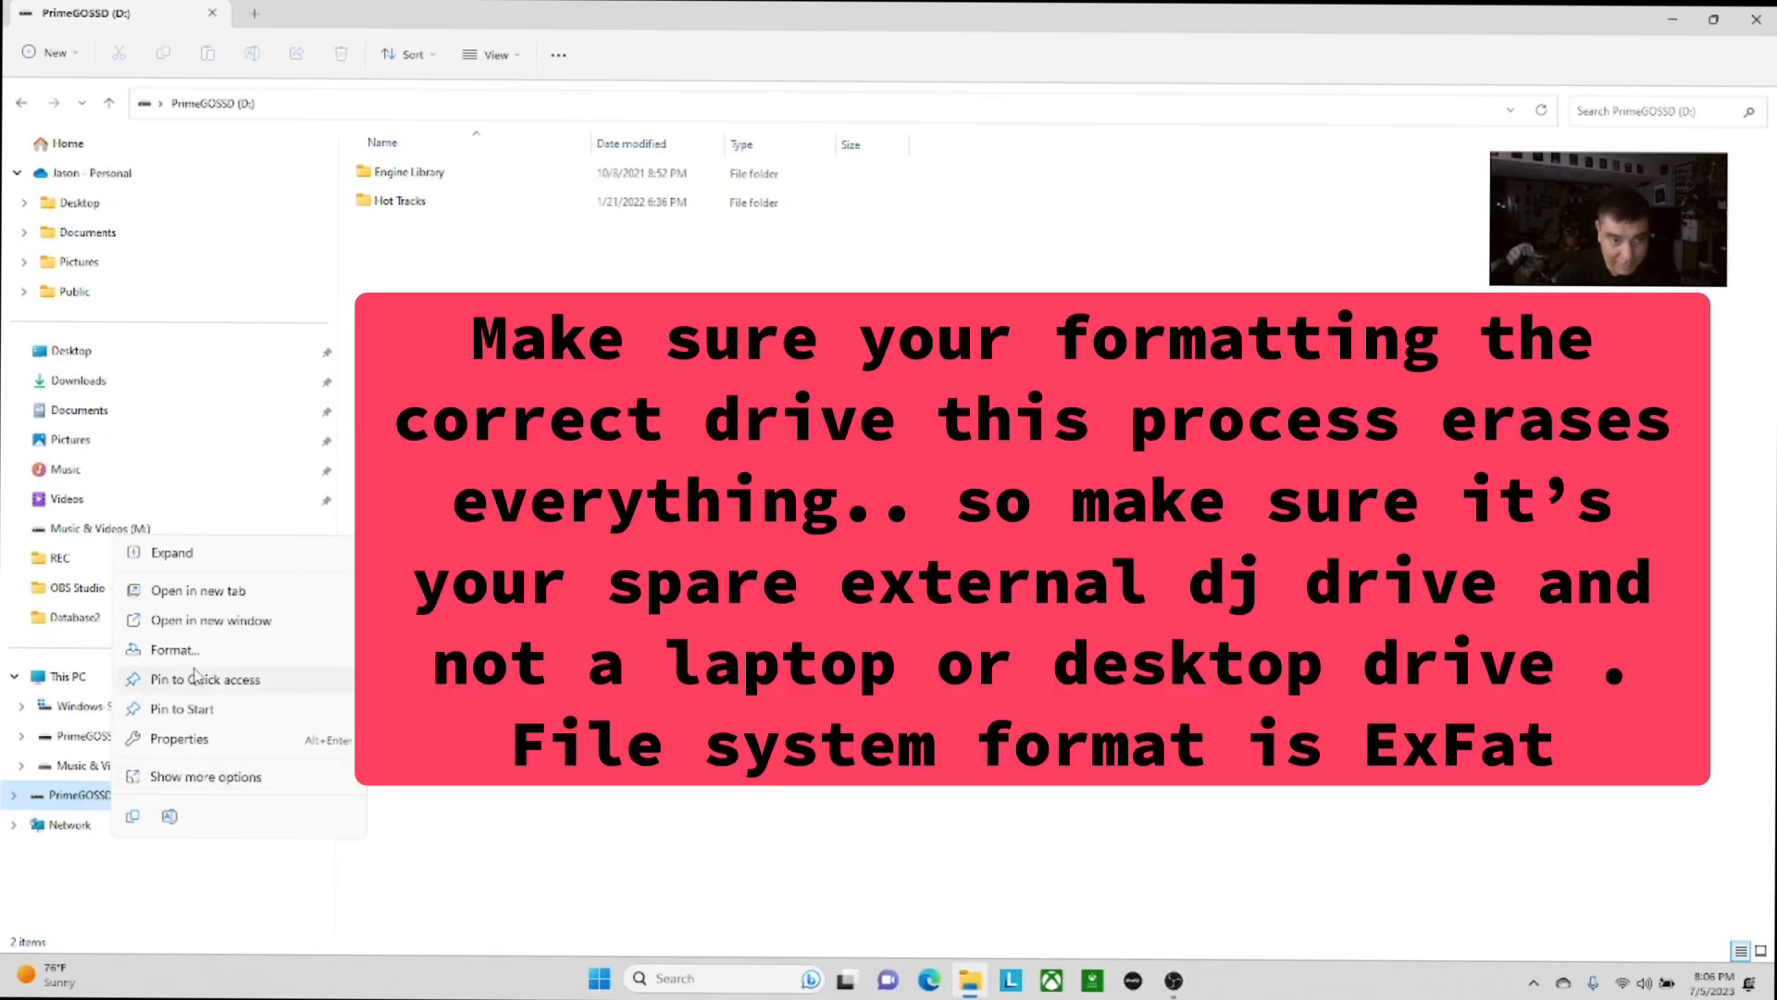
pyautogui.click(172, 650)
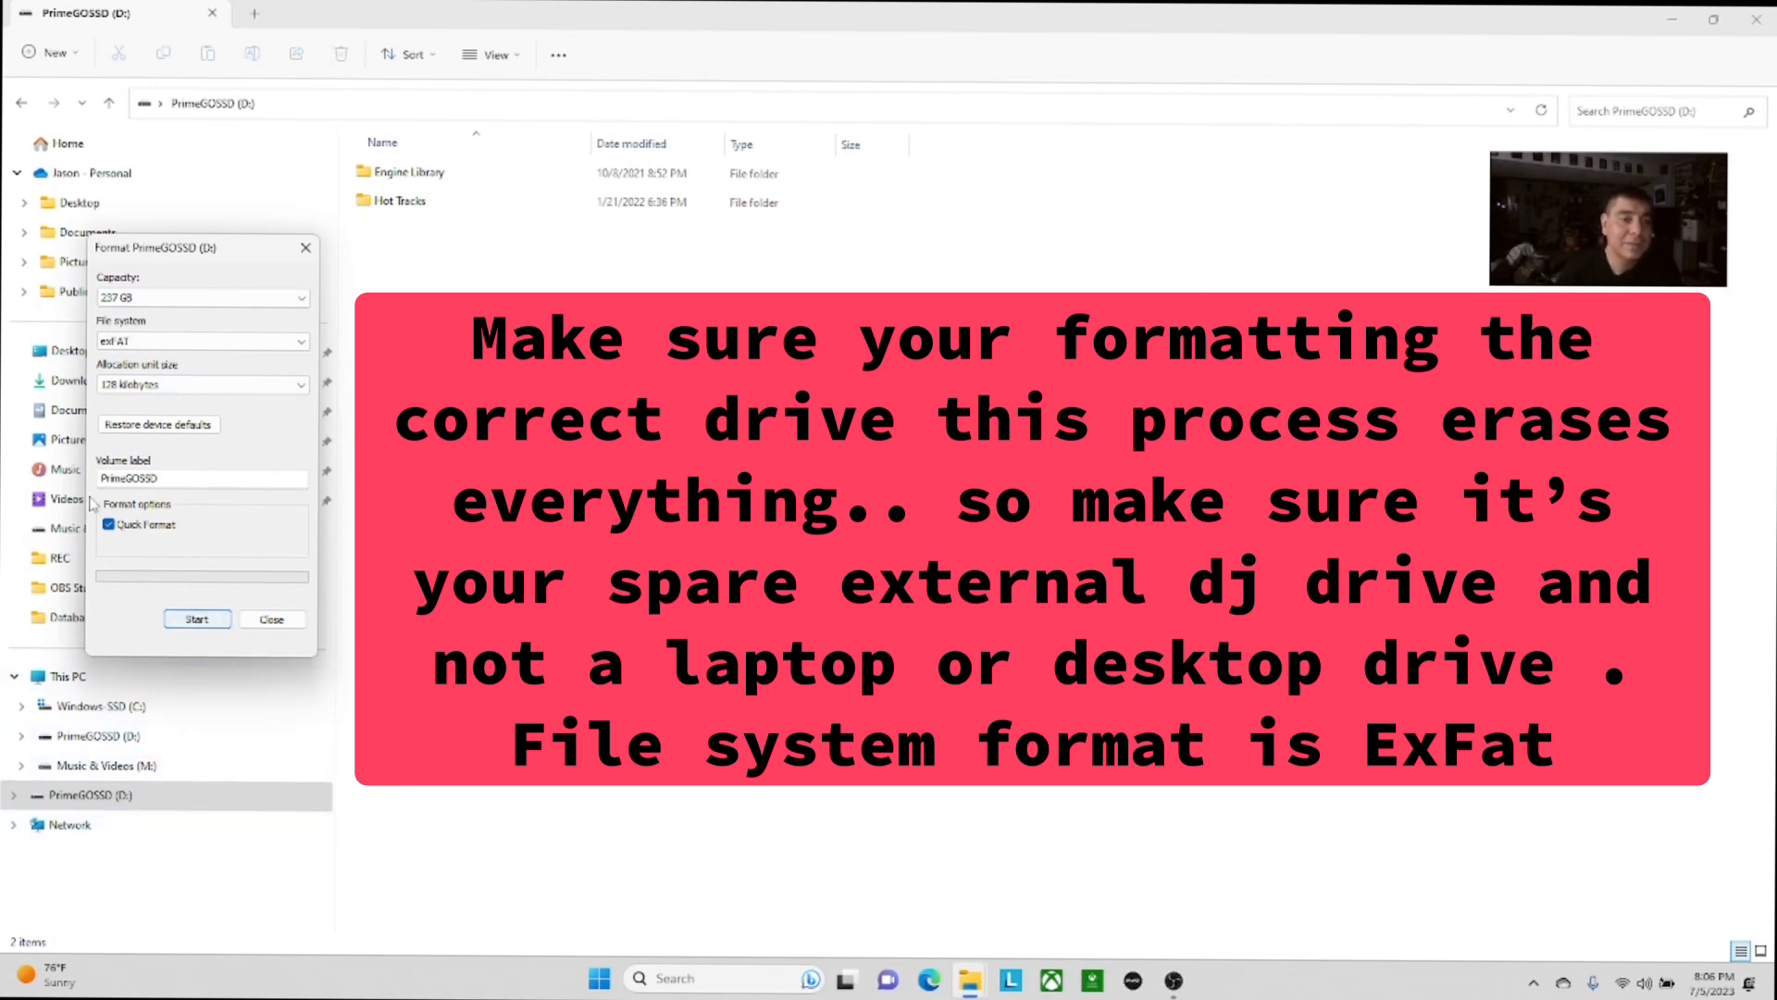
pyautogui.click(204, 620)
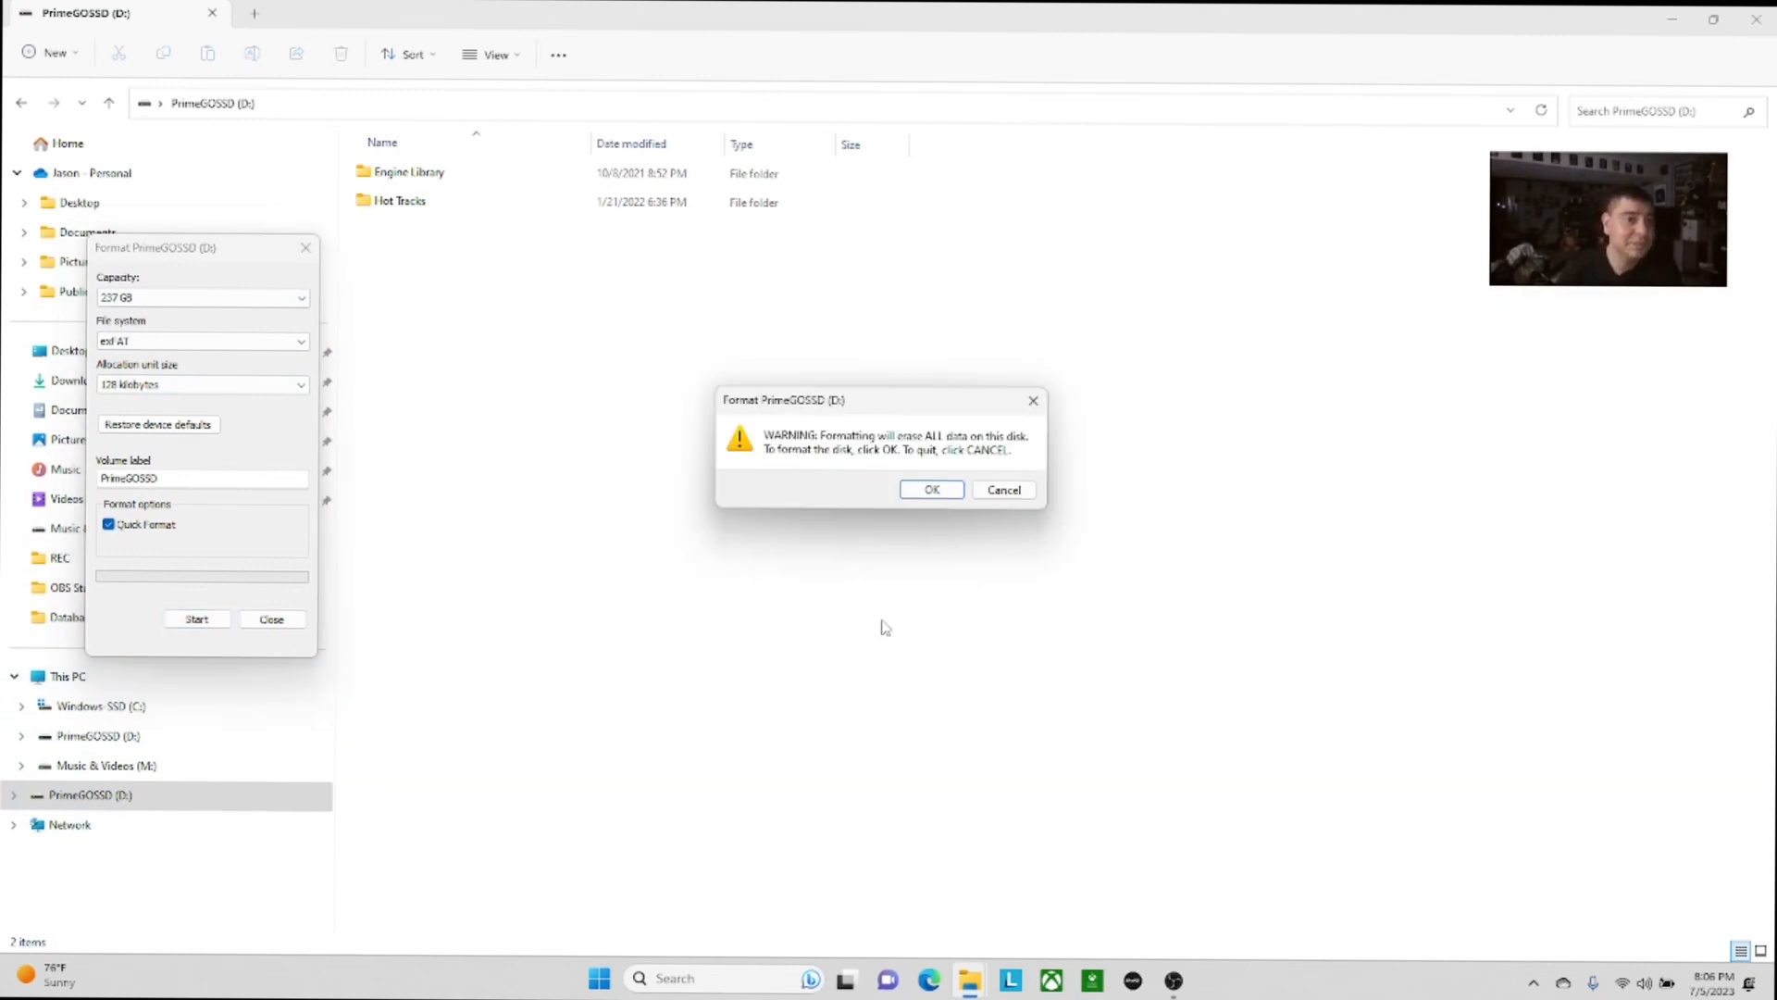
pyautogui.click(951, 498)
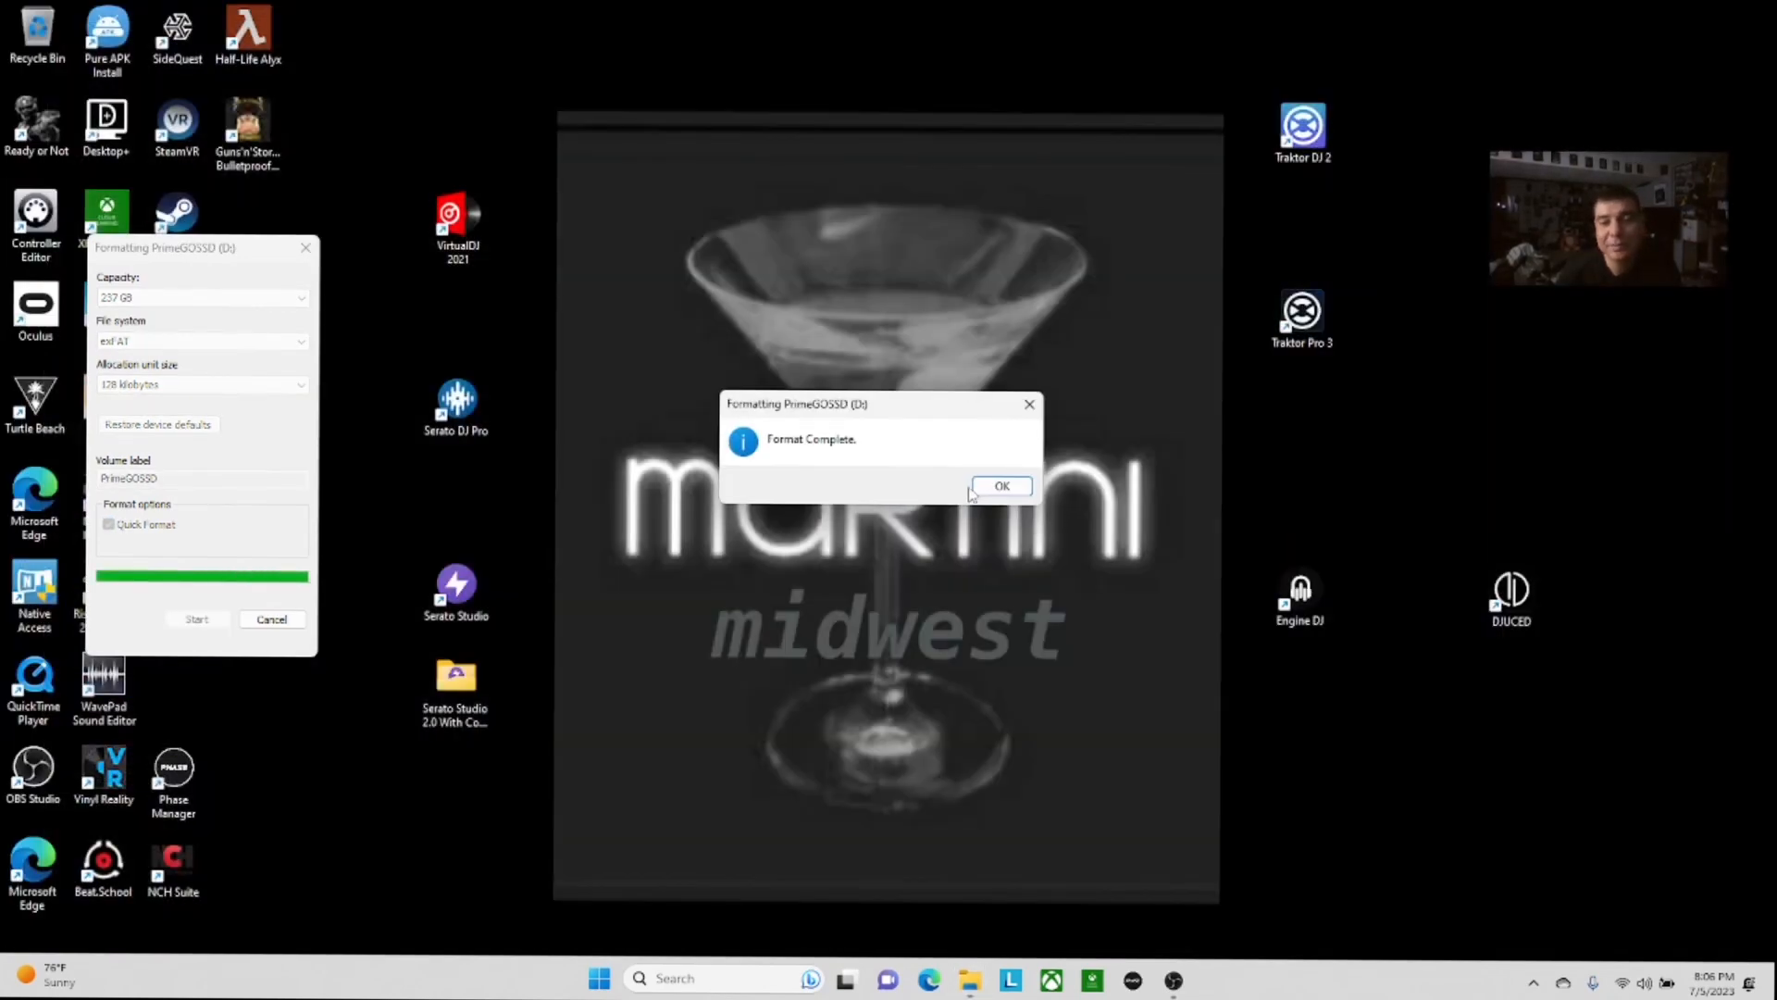
pyautogui.click(1002, 486)
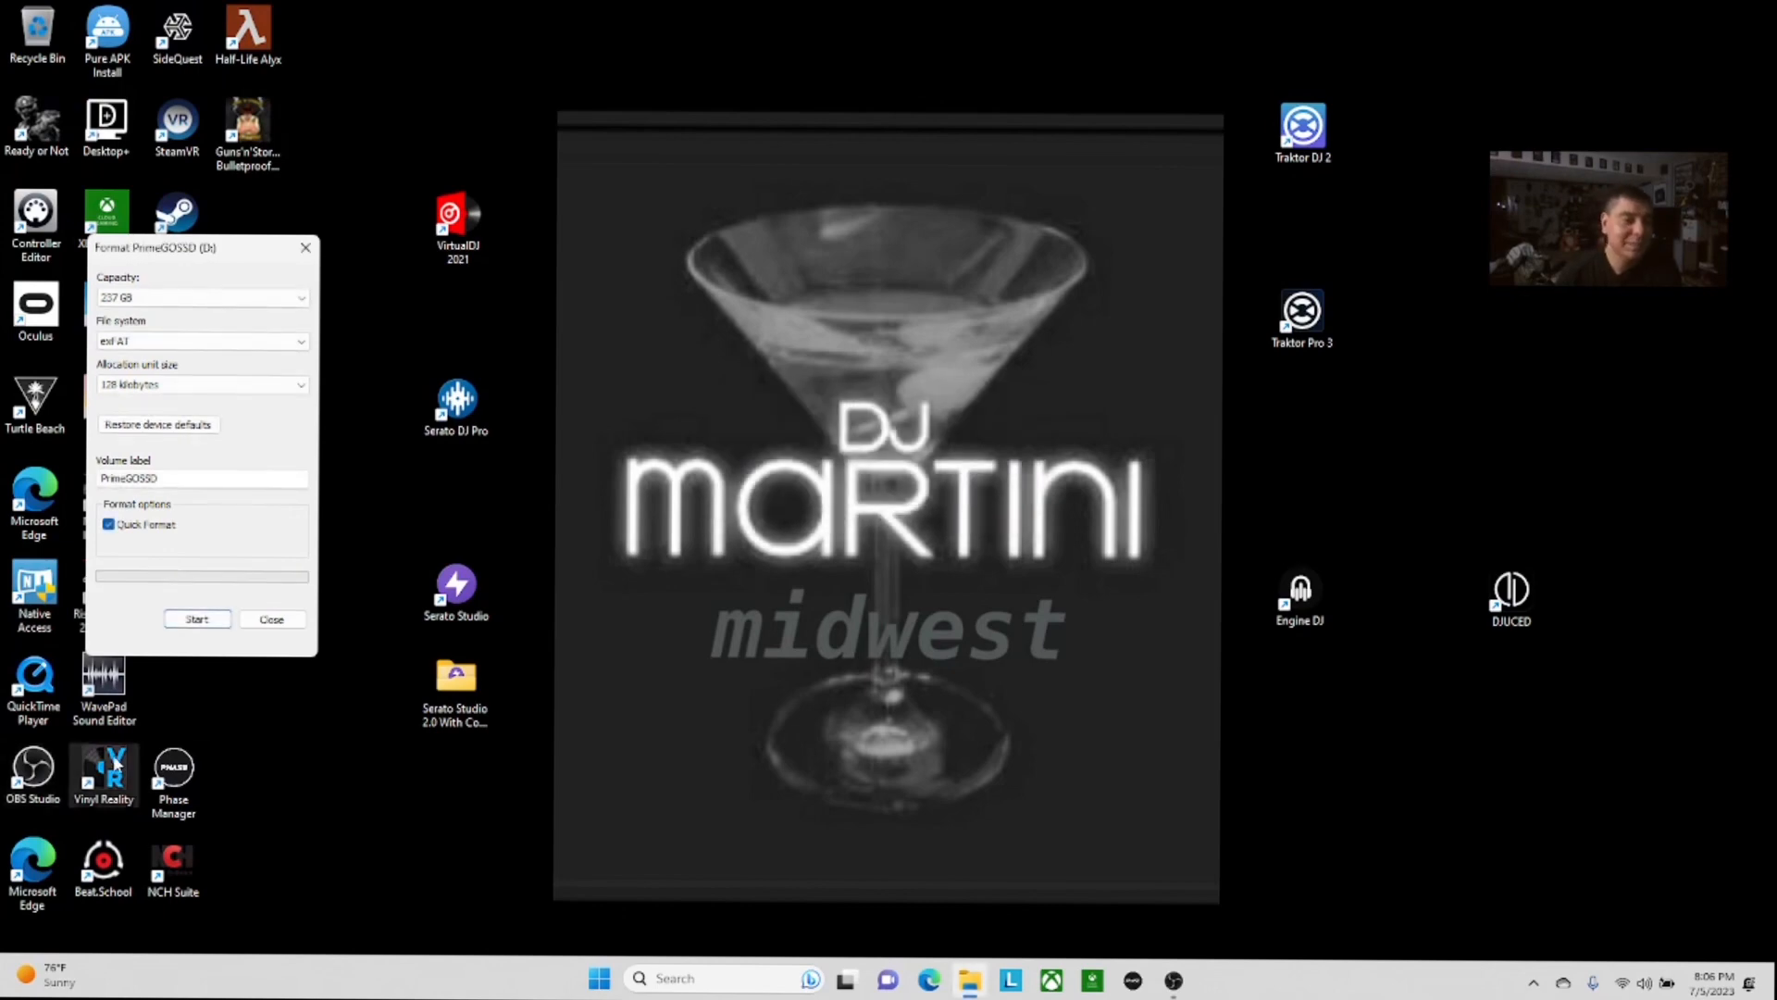
pyautogui.click(271, 619)
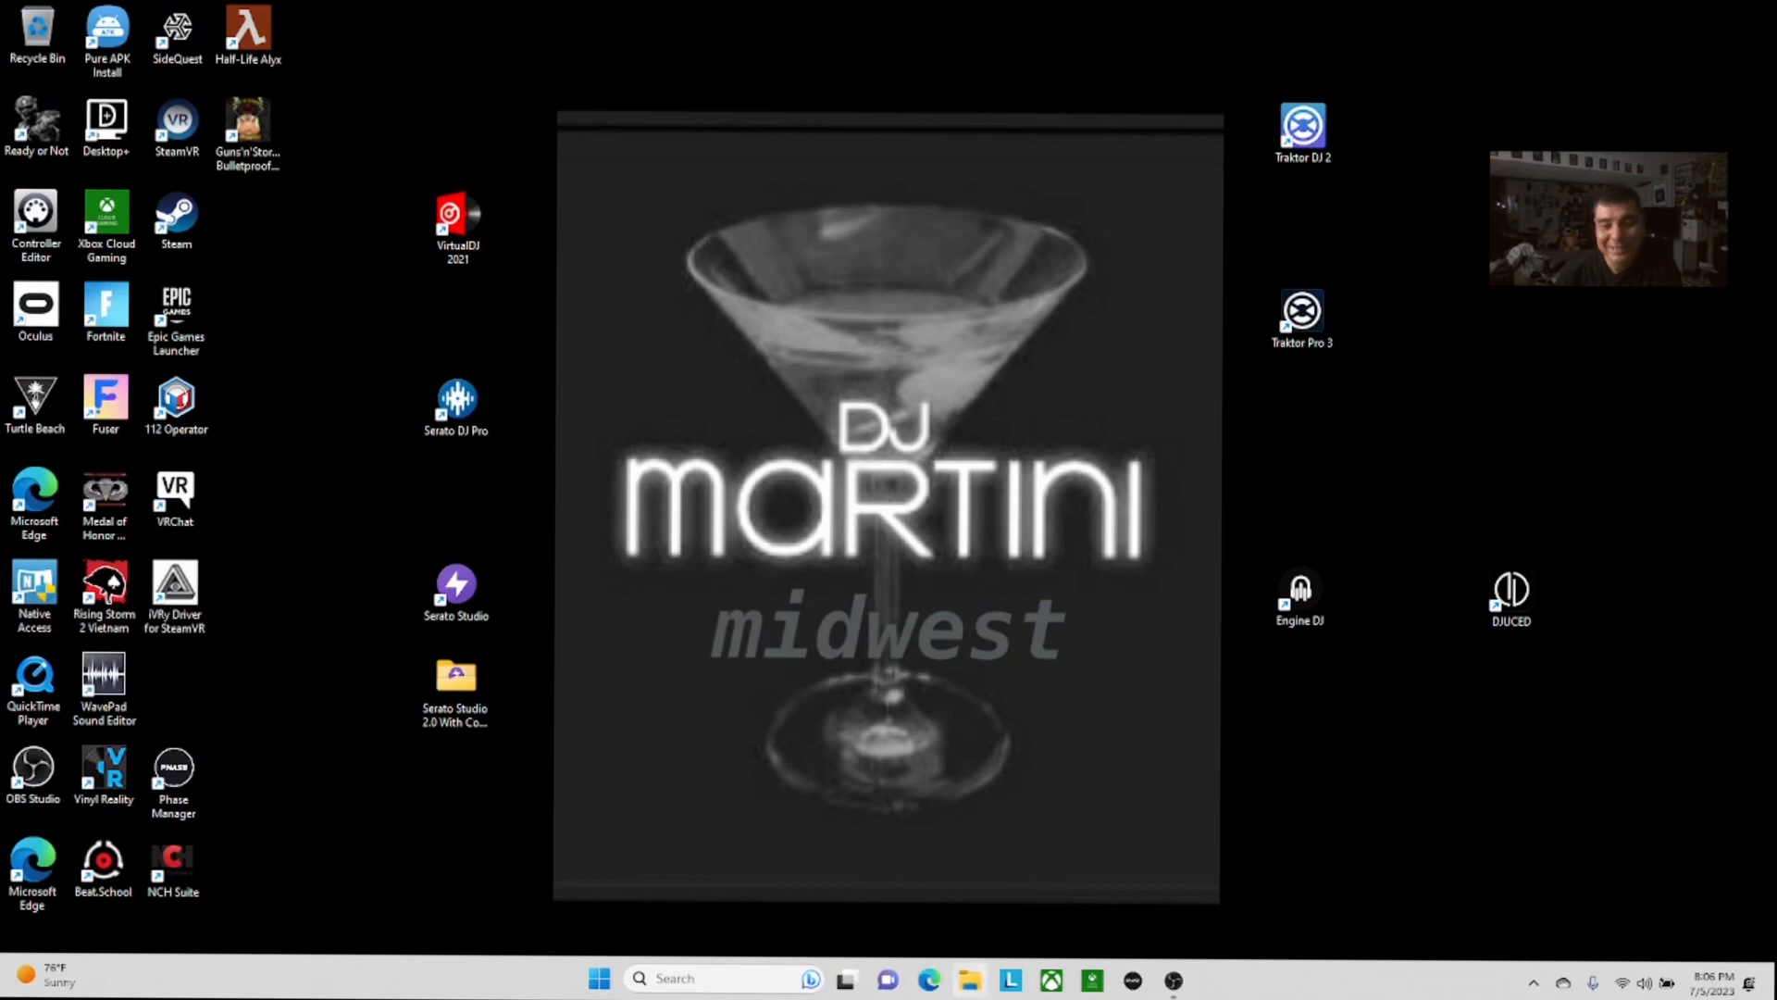
# Step: Open the PrimeGOSSD (D:) drive in File Explorer and view its properties
pyautogui.click(970, 982)
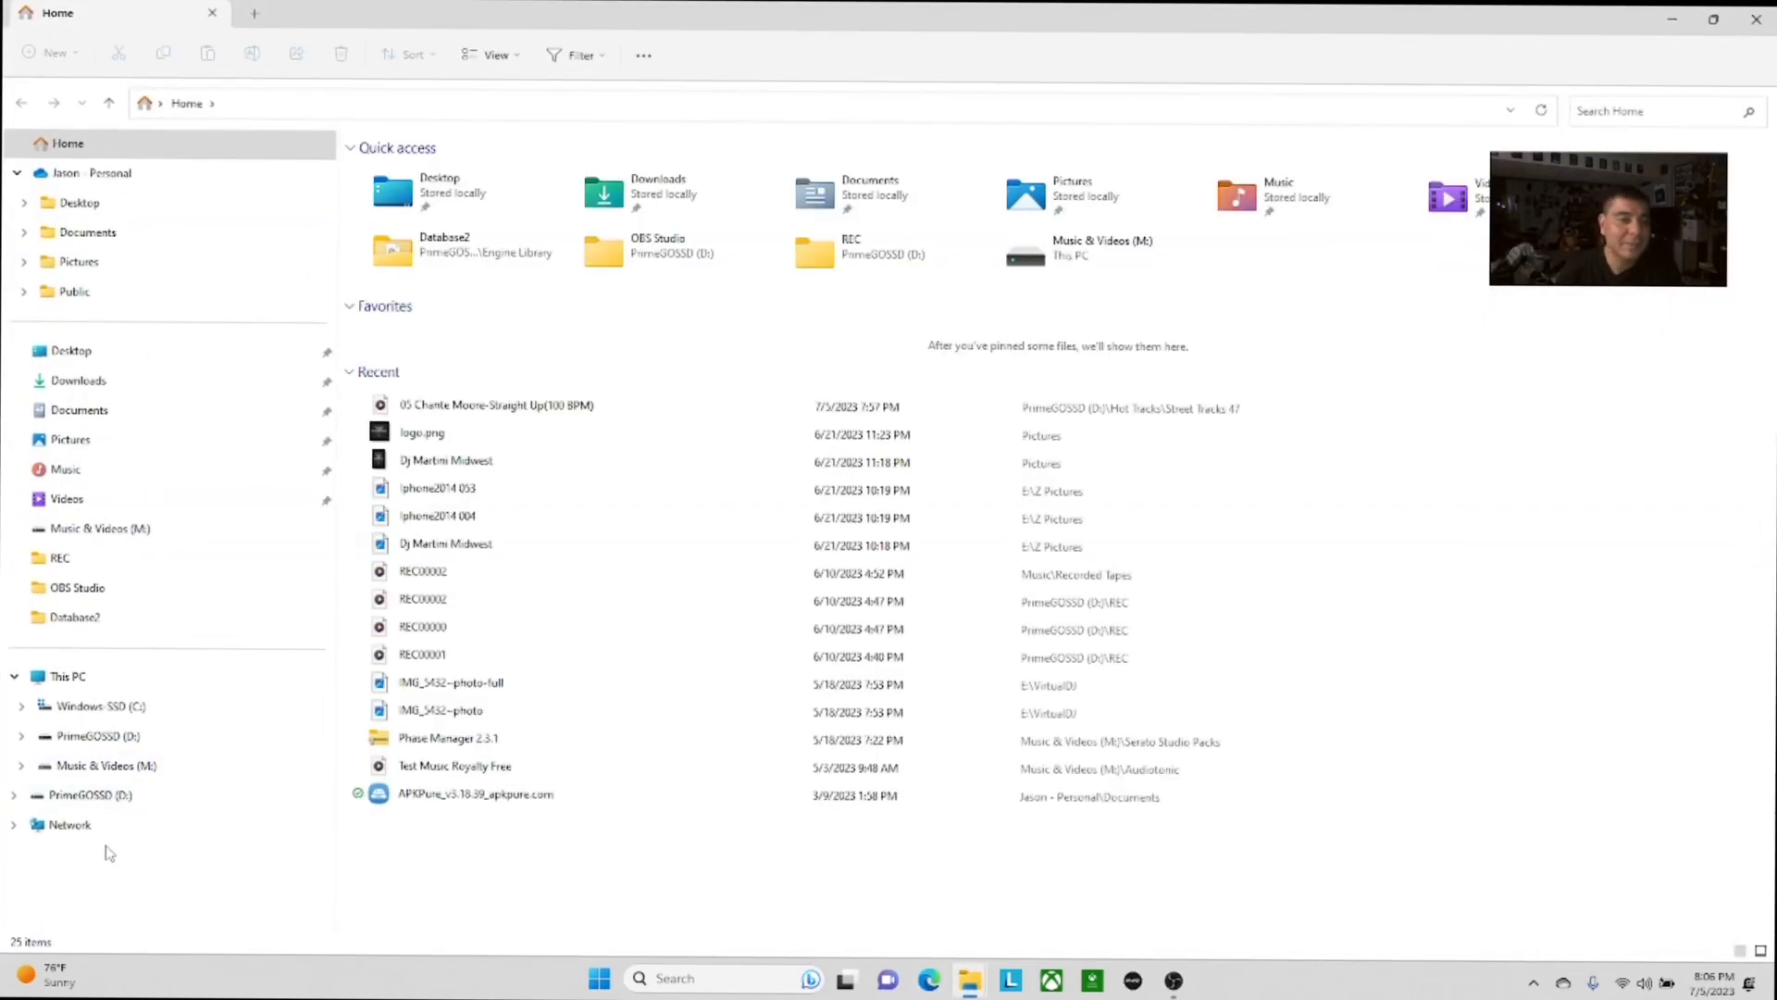
pyautogui.click(167, 796)
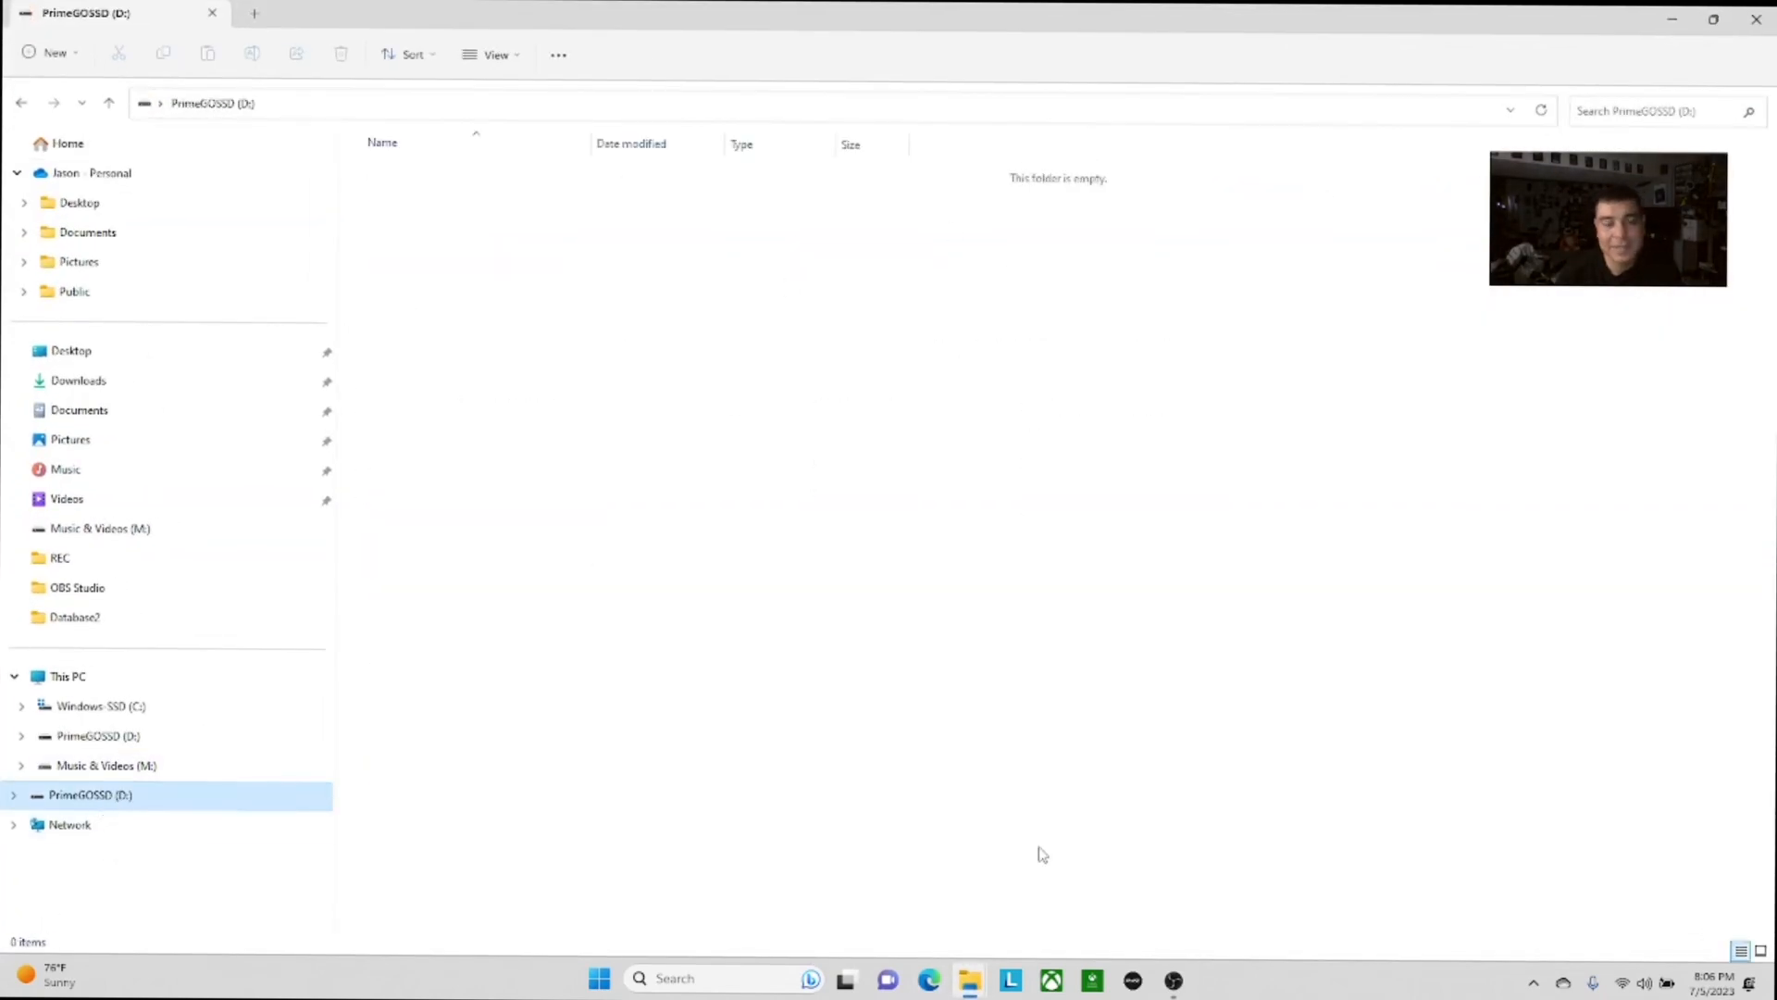
pyautogui.rightClick(186, 803)
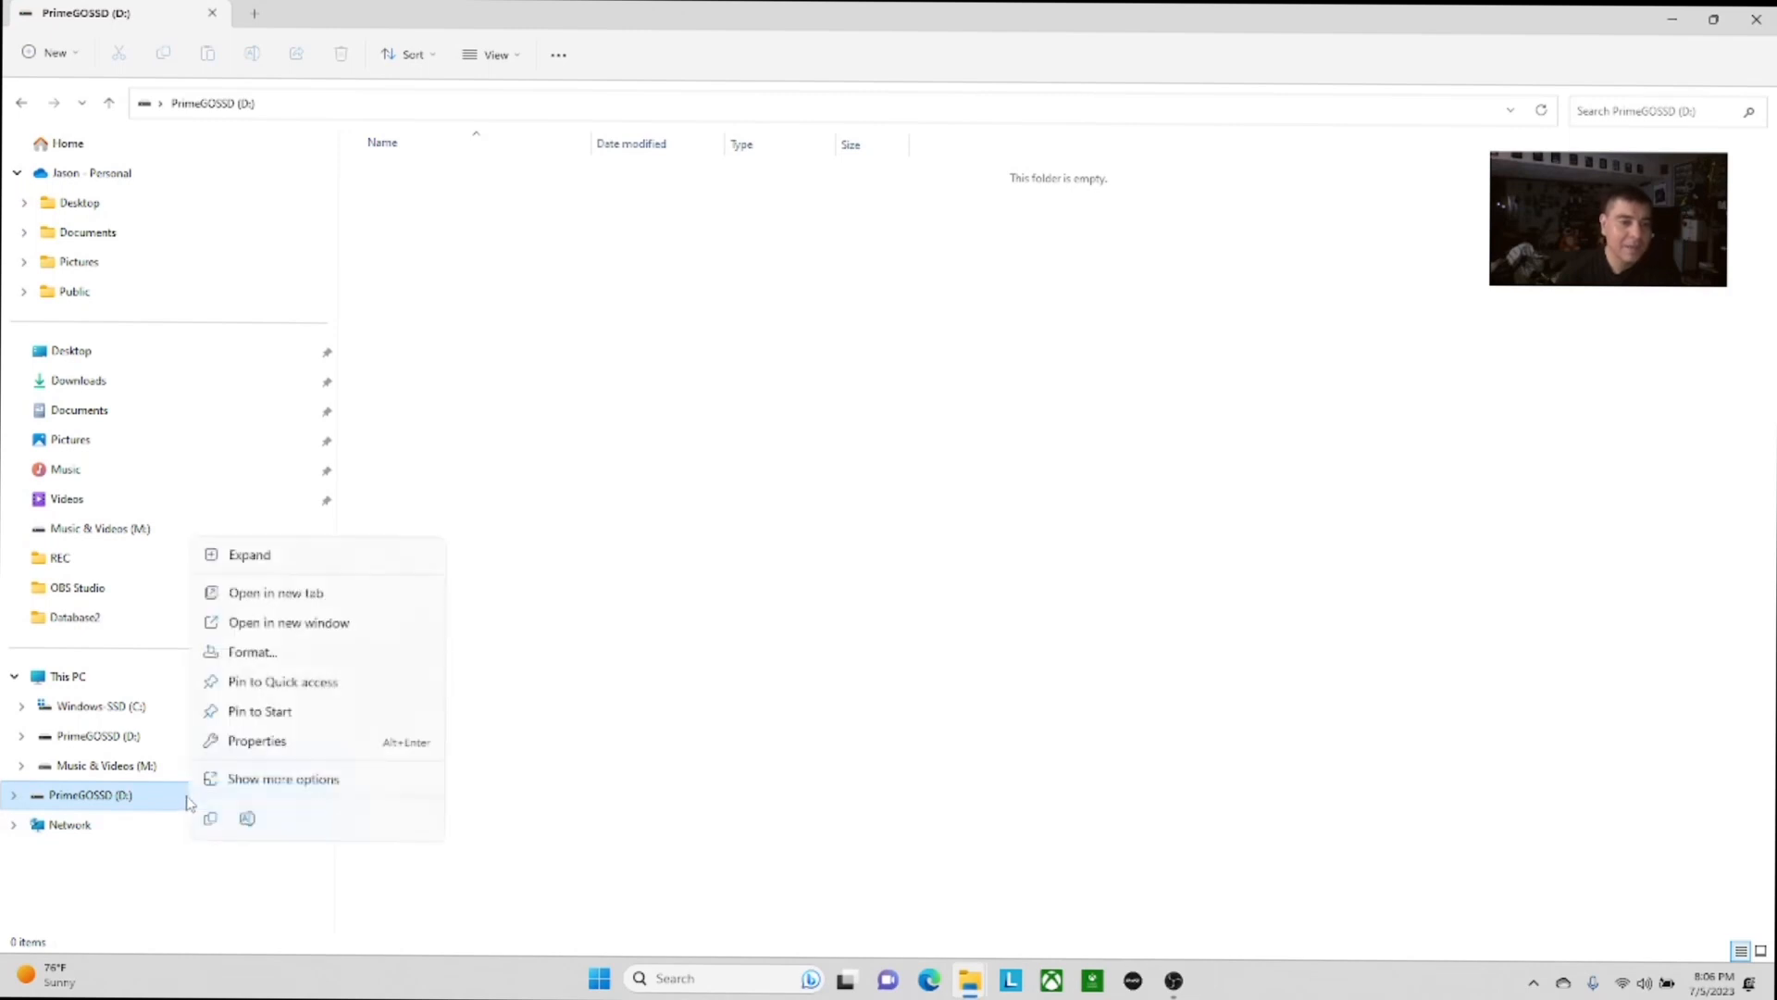
pyautogui.click(268, 739)
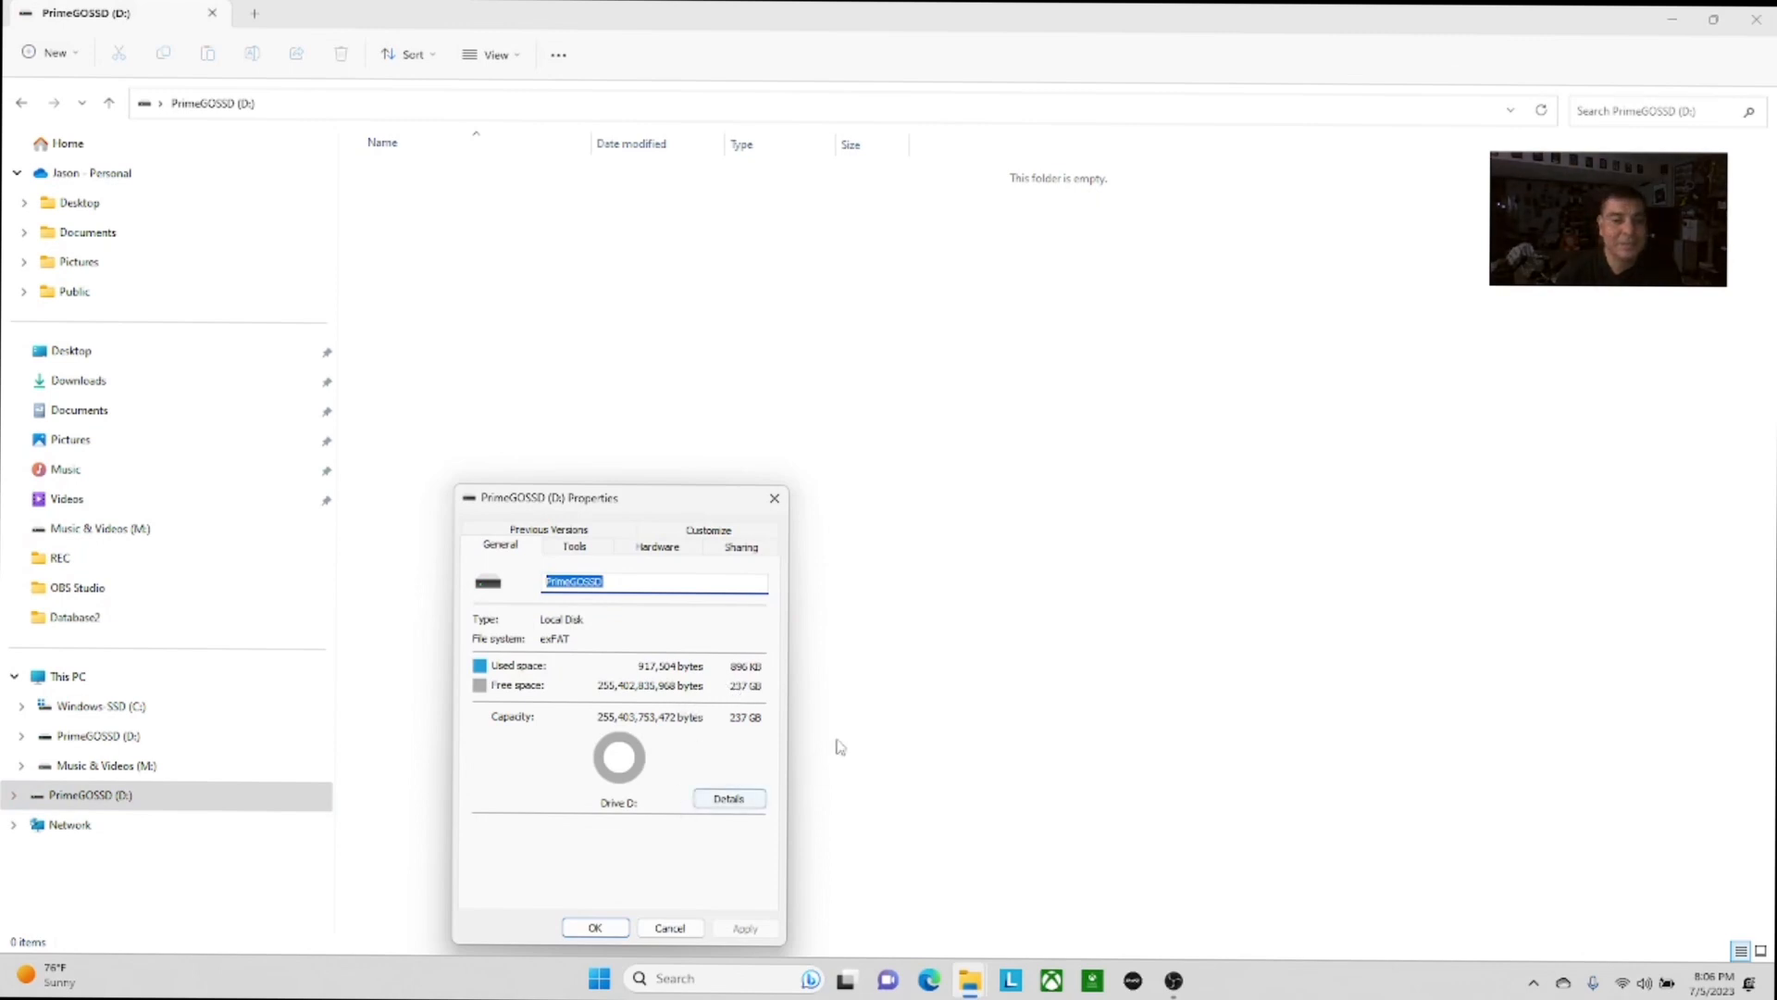
# Step: Close the PrimeGOSSD drive's properties and switch back to Engine DJ by relaunching it from the desktop
pyautogui.click(778, 502)
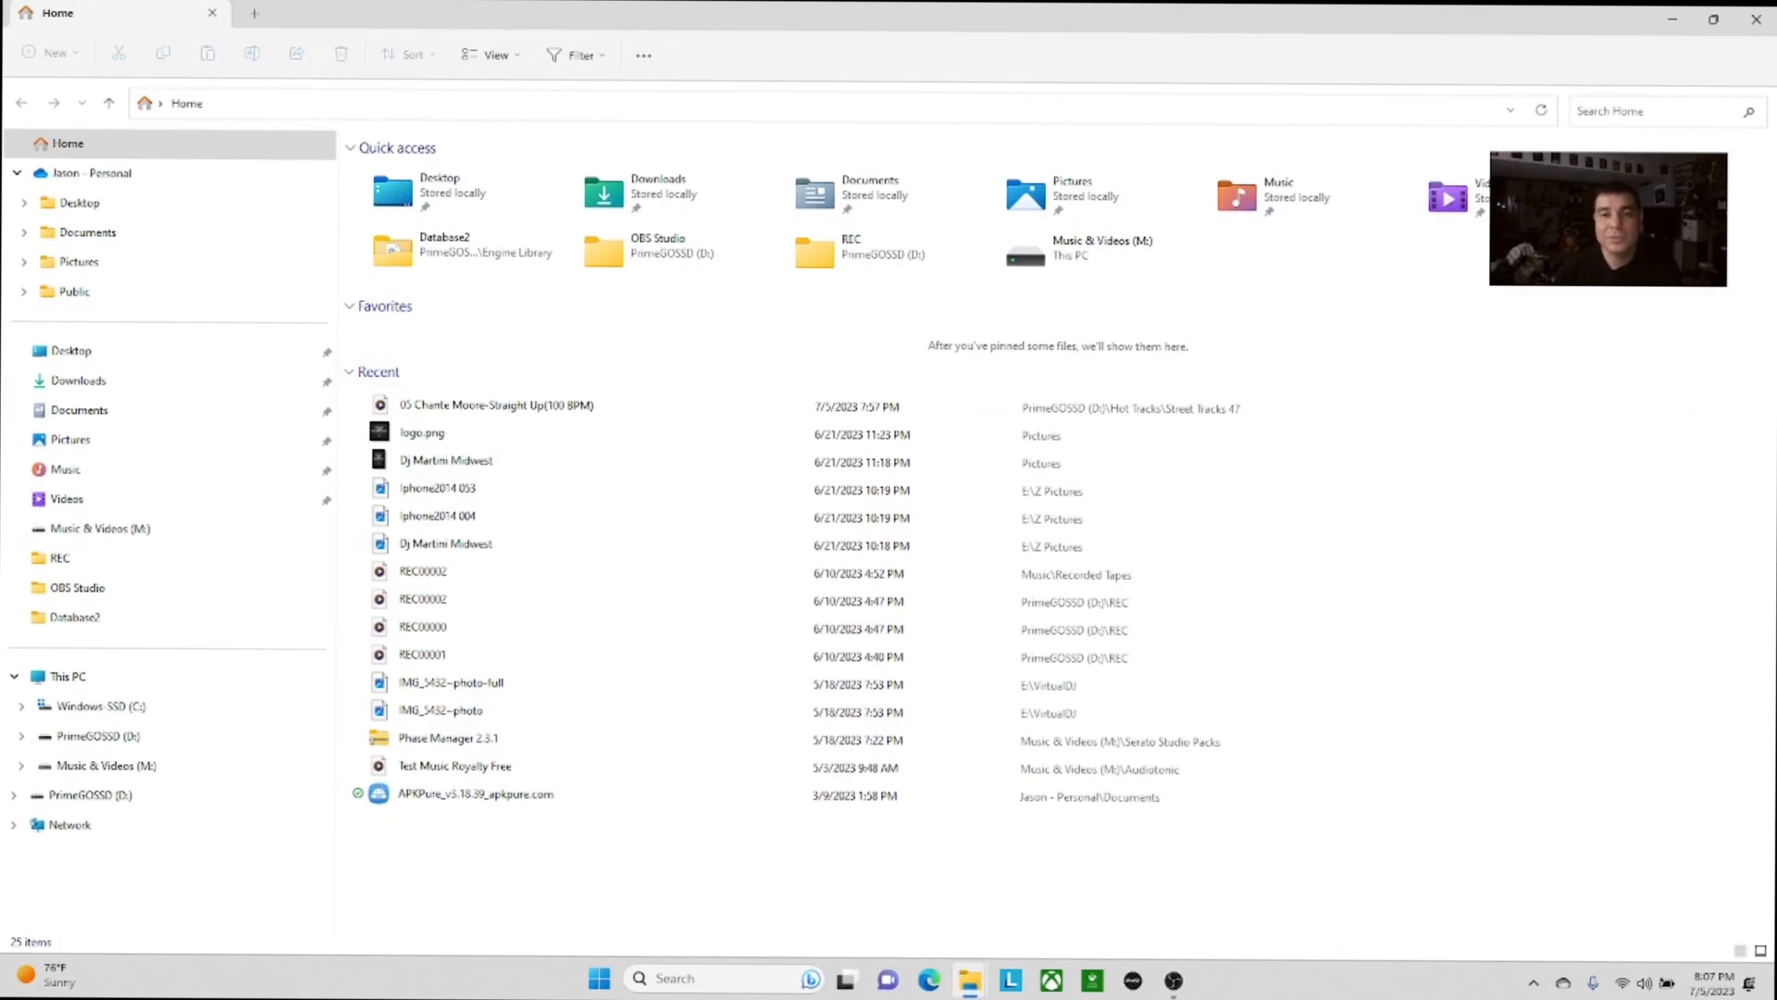
pyautogui.click(1675, 21)
pyautogui.doubleClick(1310, 601)
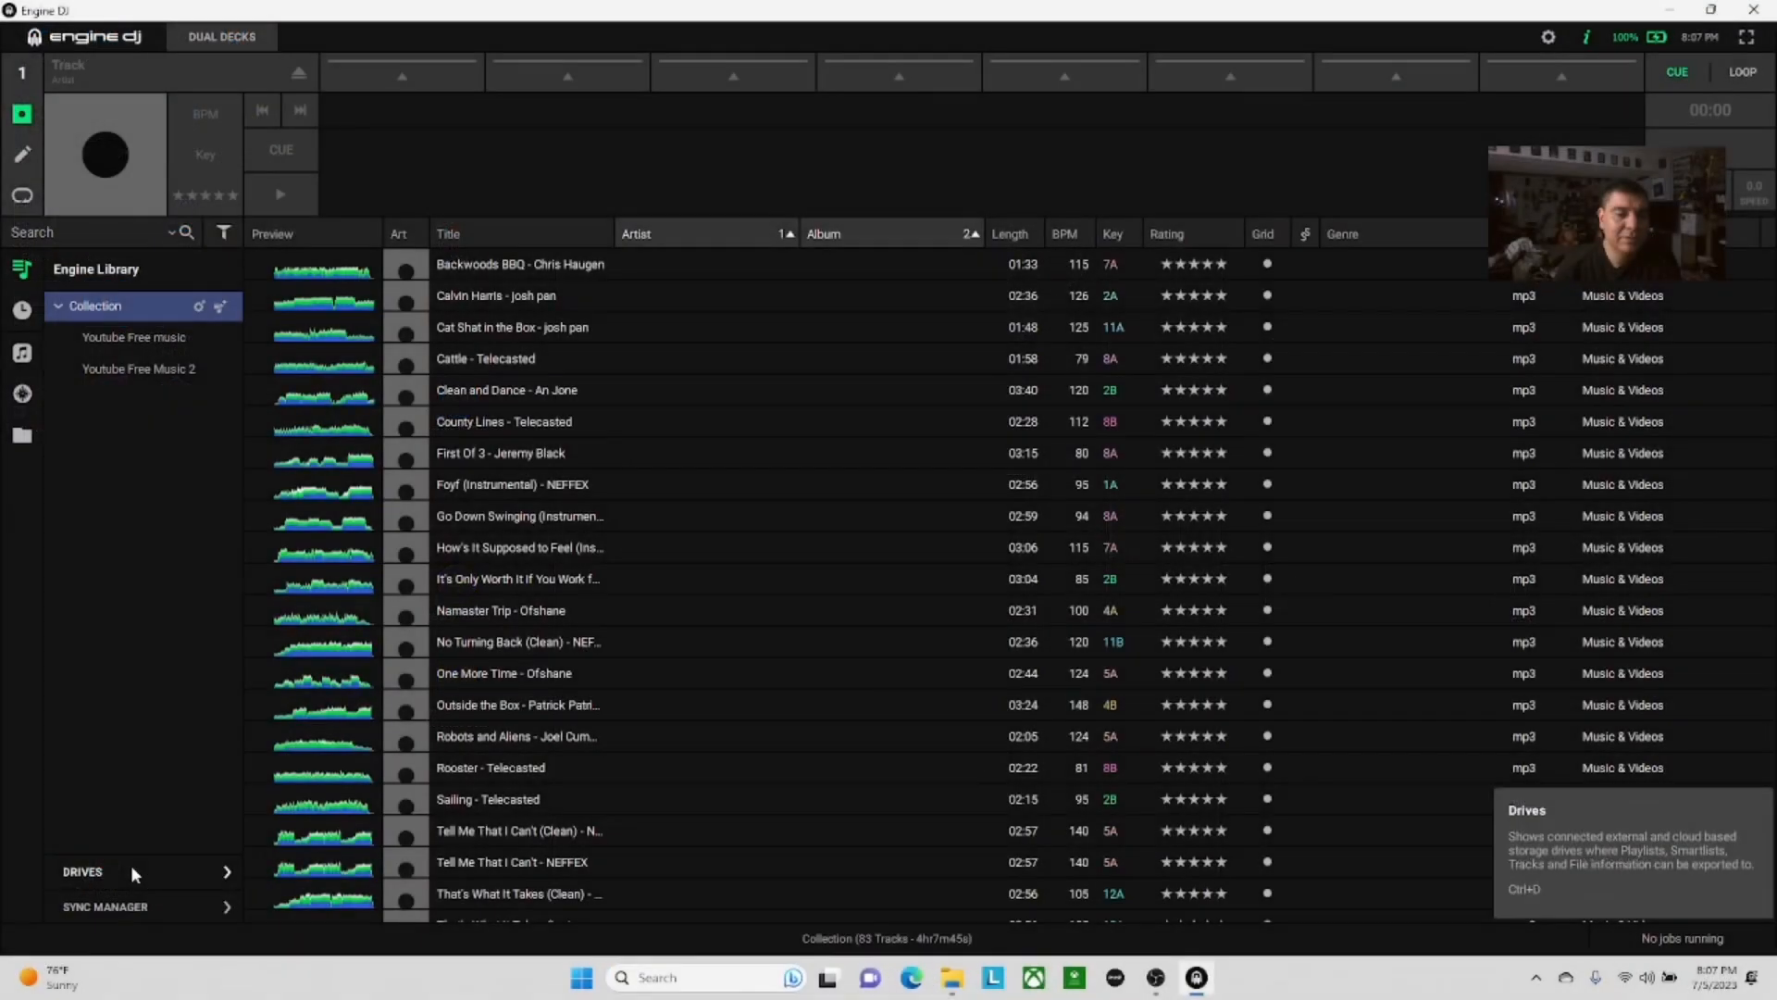
# Step: Show the connected drives in Engine DJ and check the PrimeGOSSD drive's collection and history
pyautogui.click(131, 864)
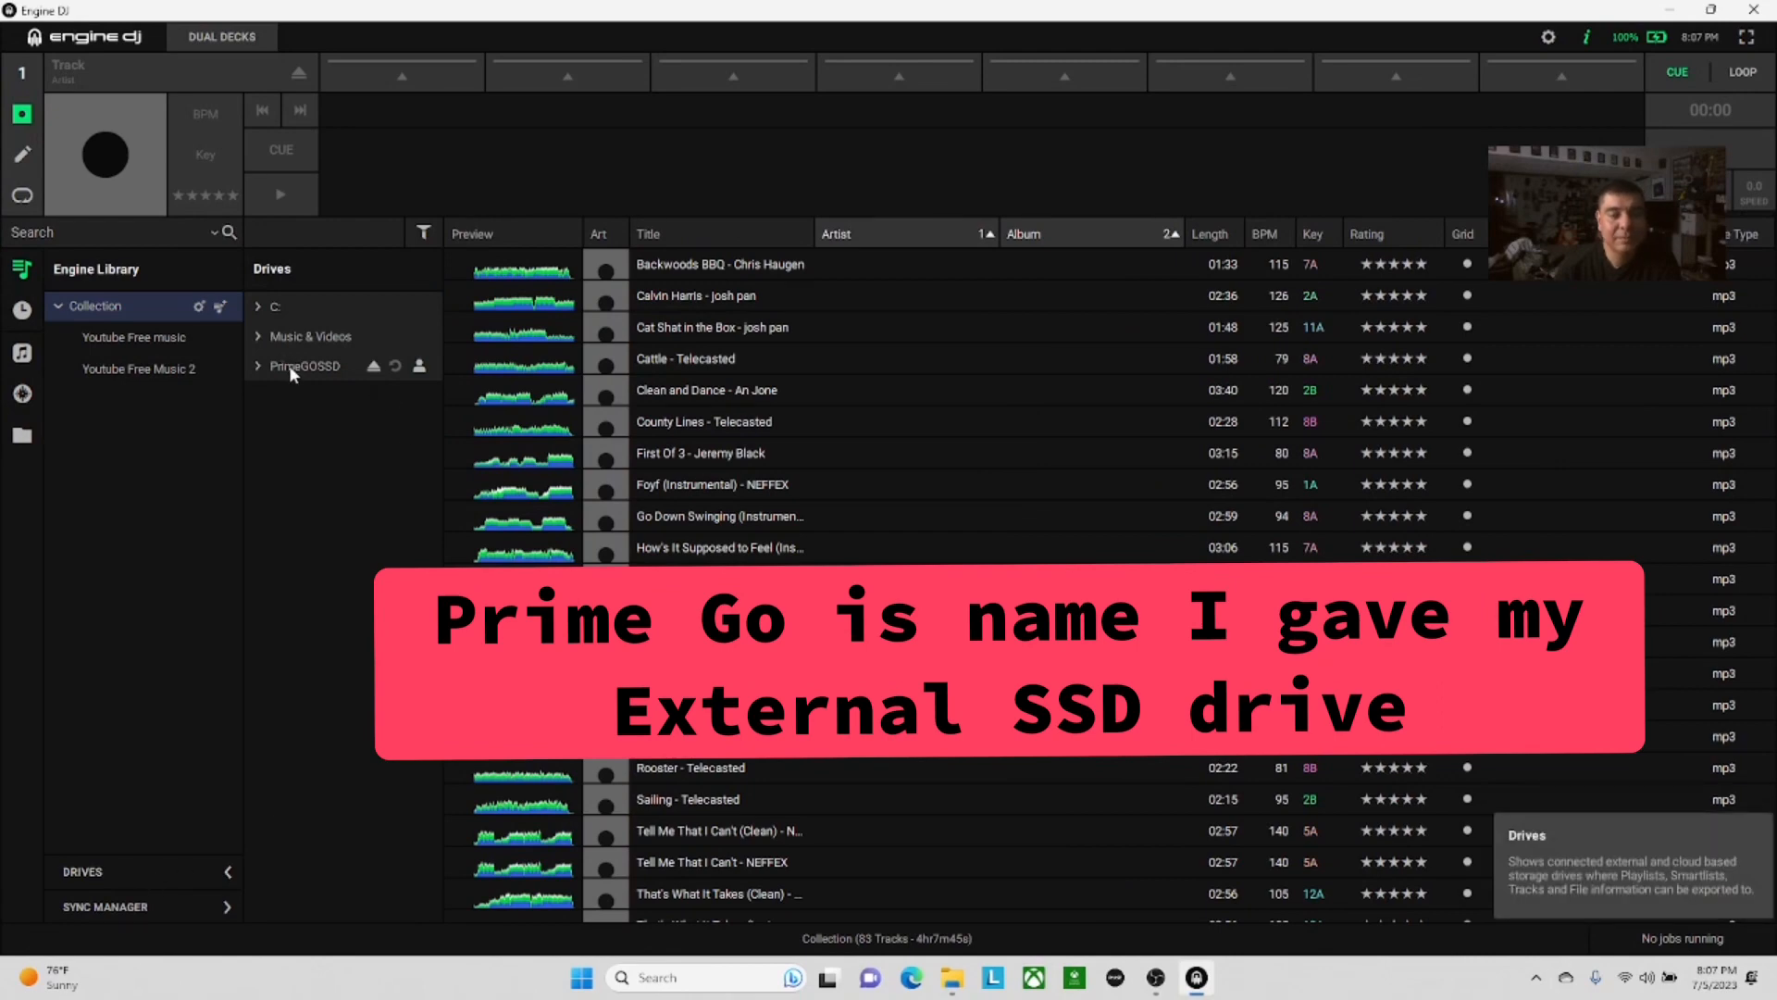
pyautogui.click(259, 367)
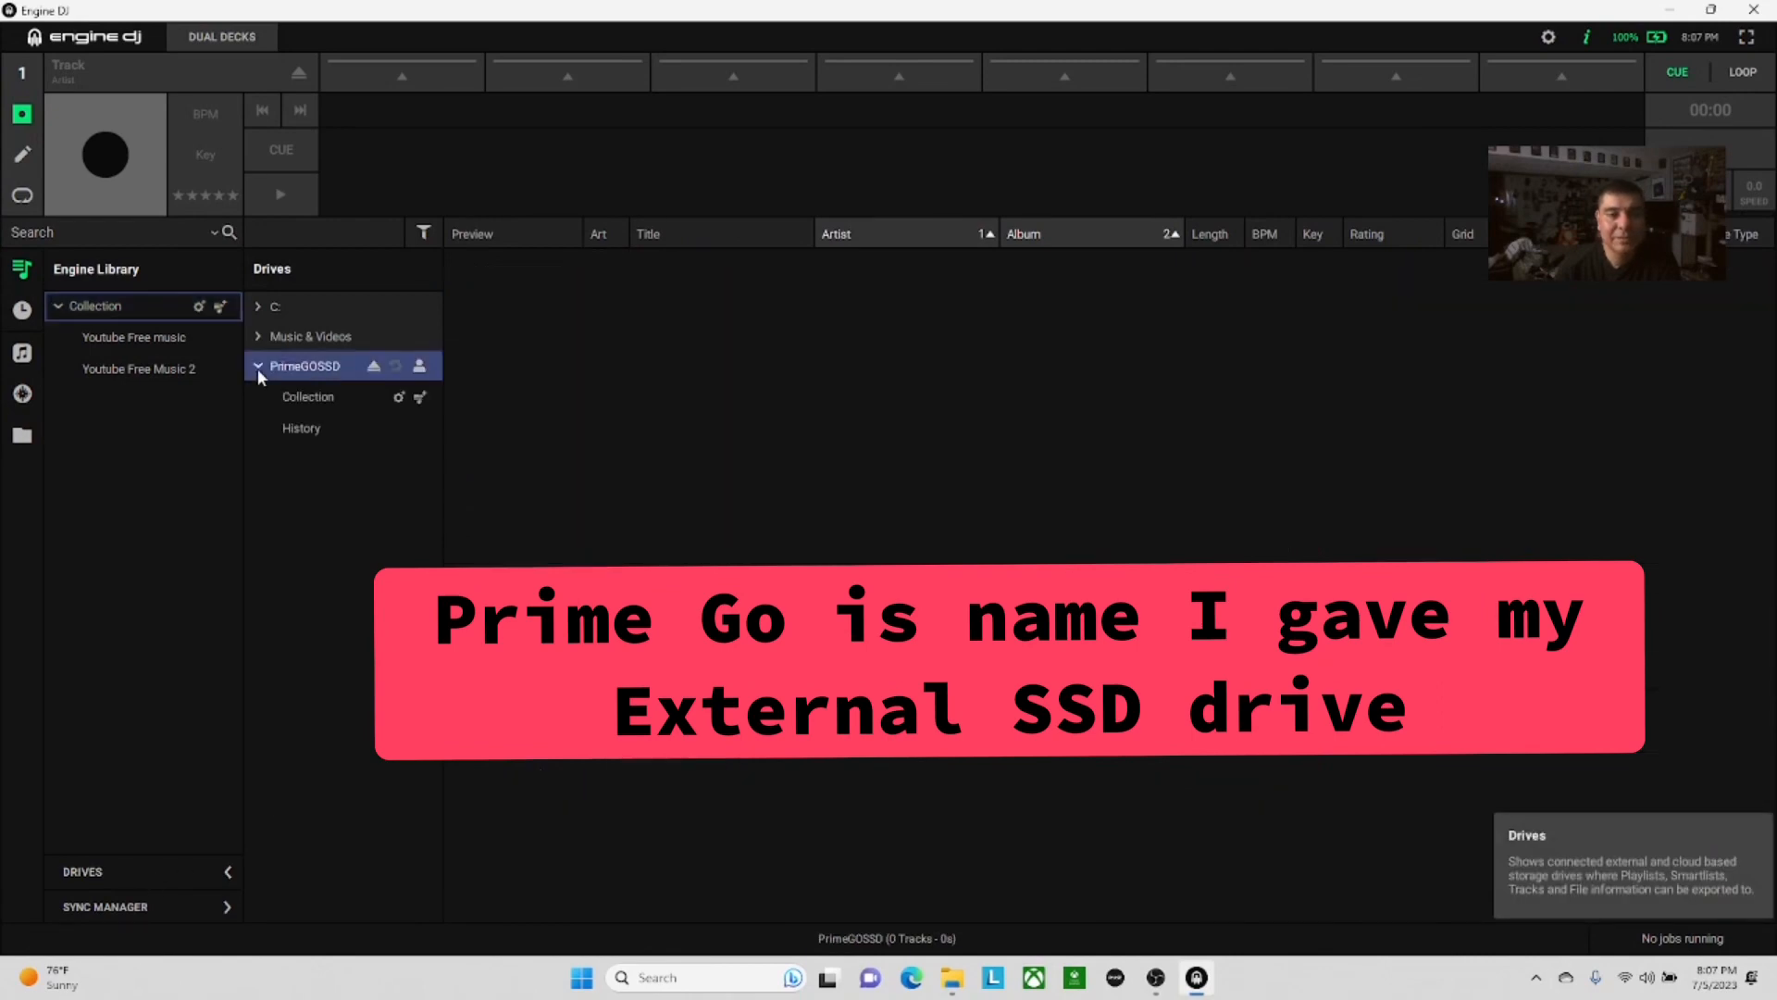
pyautogui.click(309, 403)
pyautogui.click(307, 432)
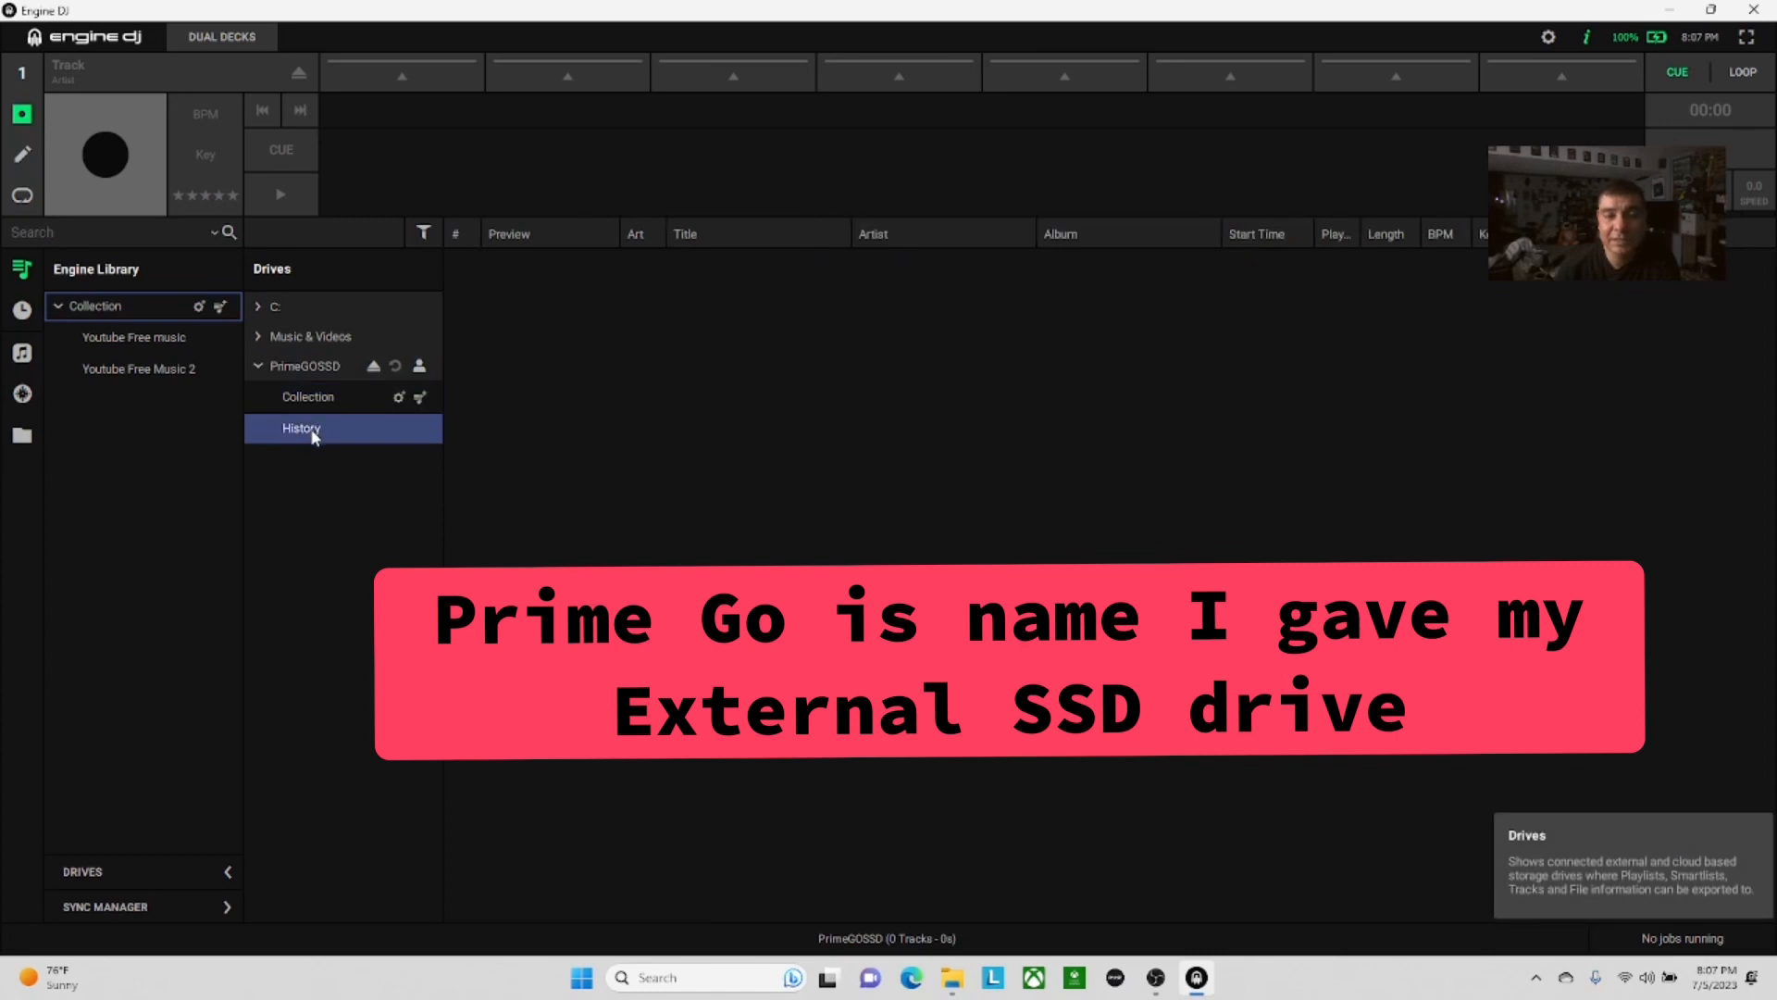
pyautogui.click(258, 367)
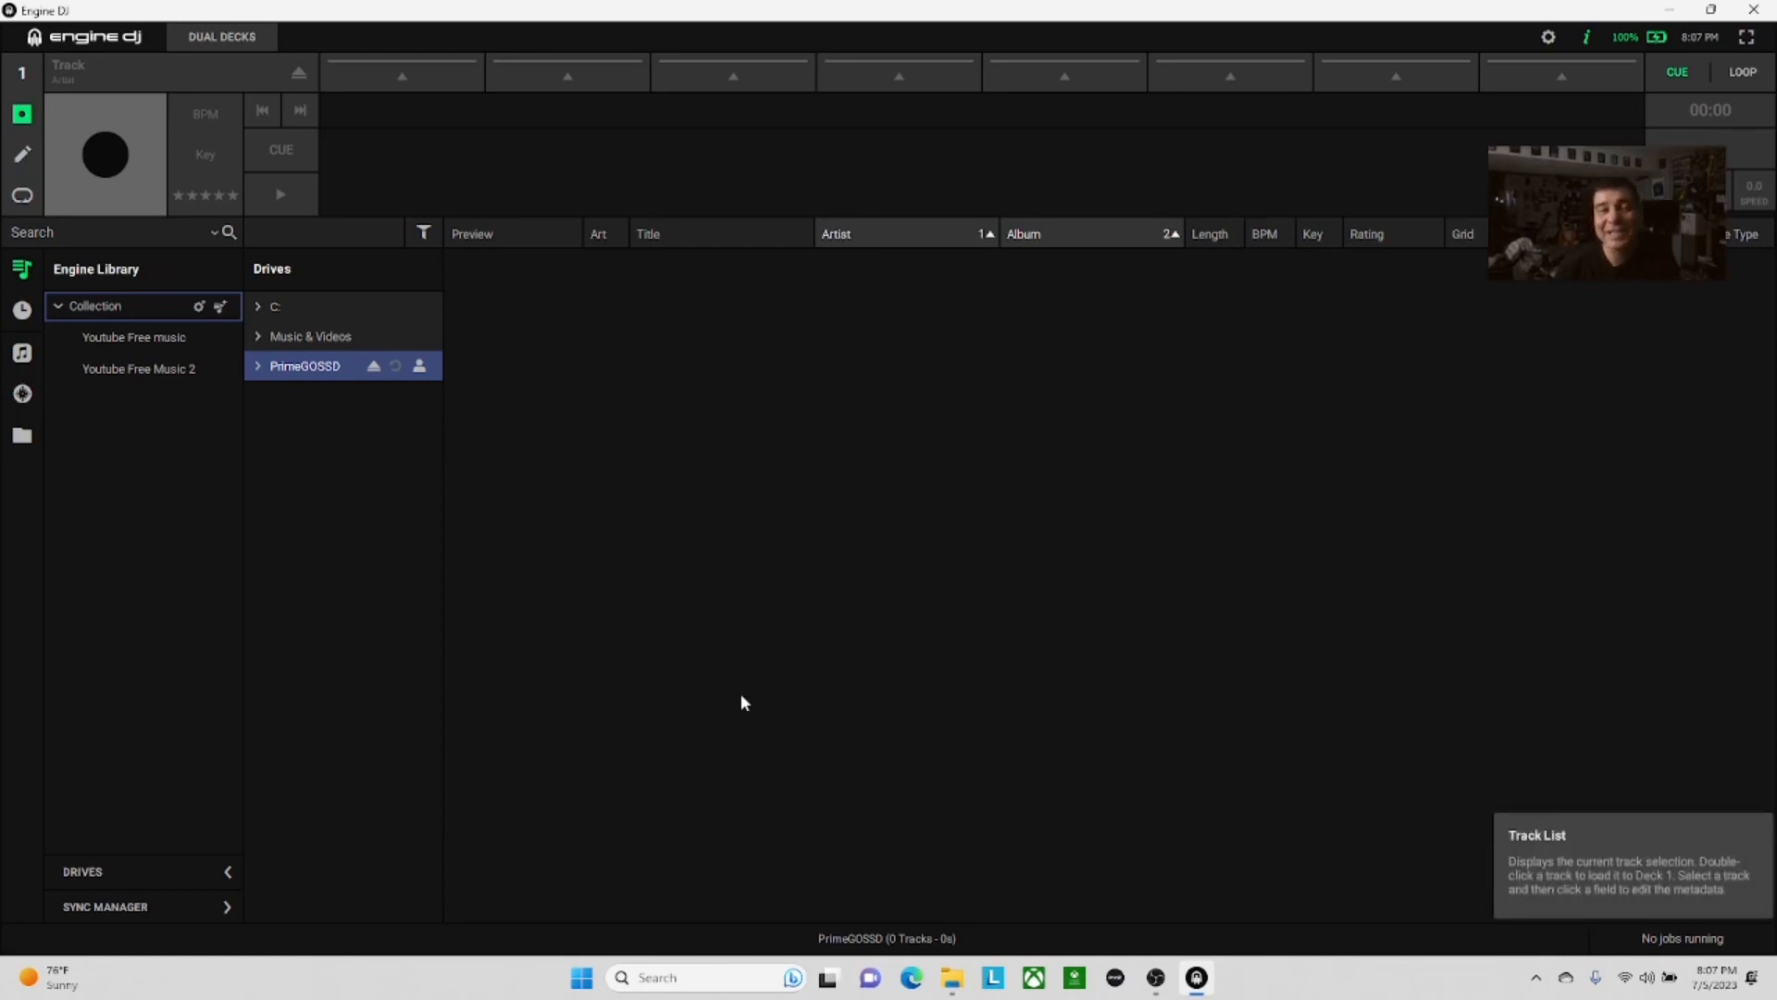
# Step: Open Sync Manager for PrimeGOSSD and select all playlists and smartlists for export
pyautogui.click(130, 907)
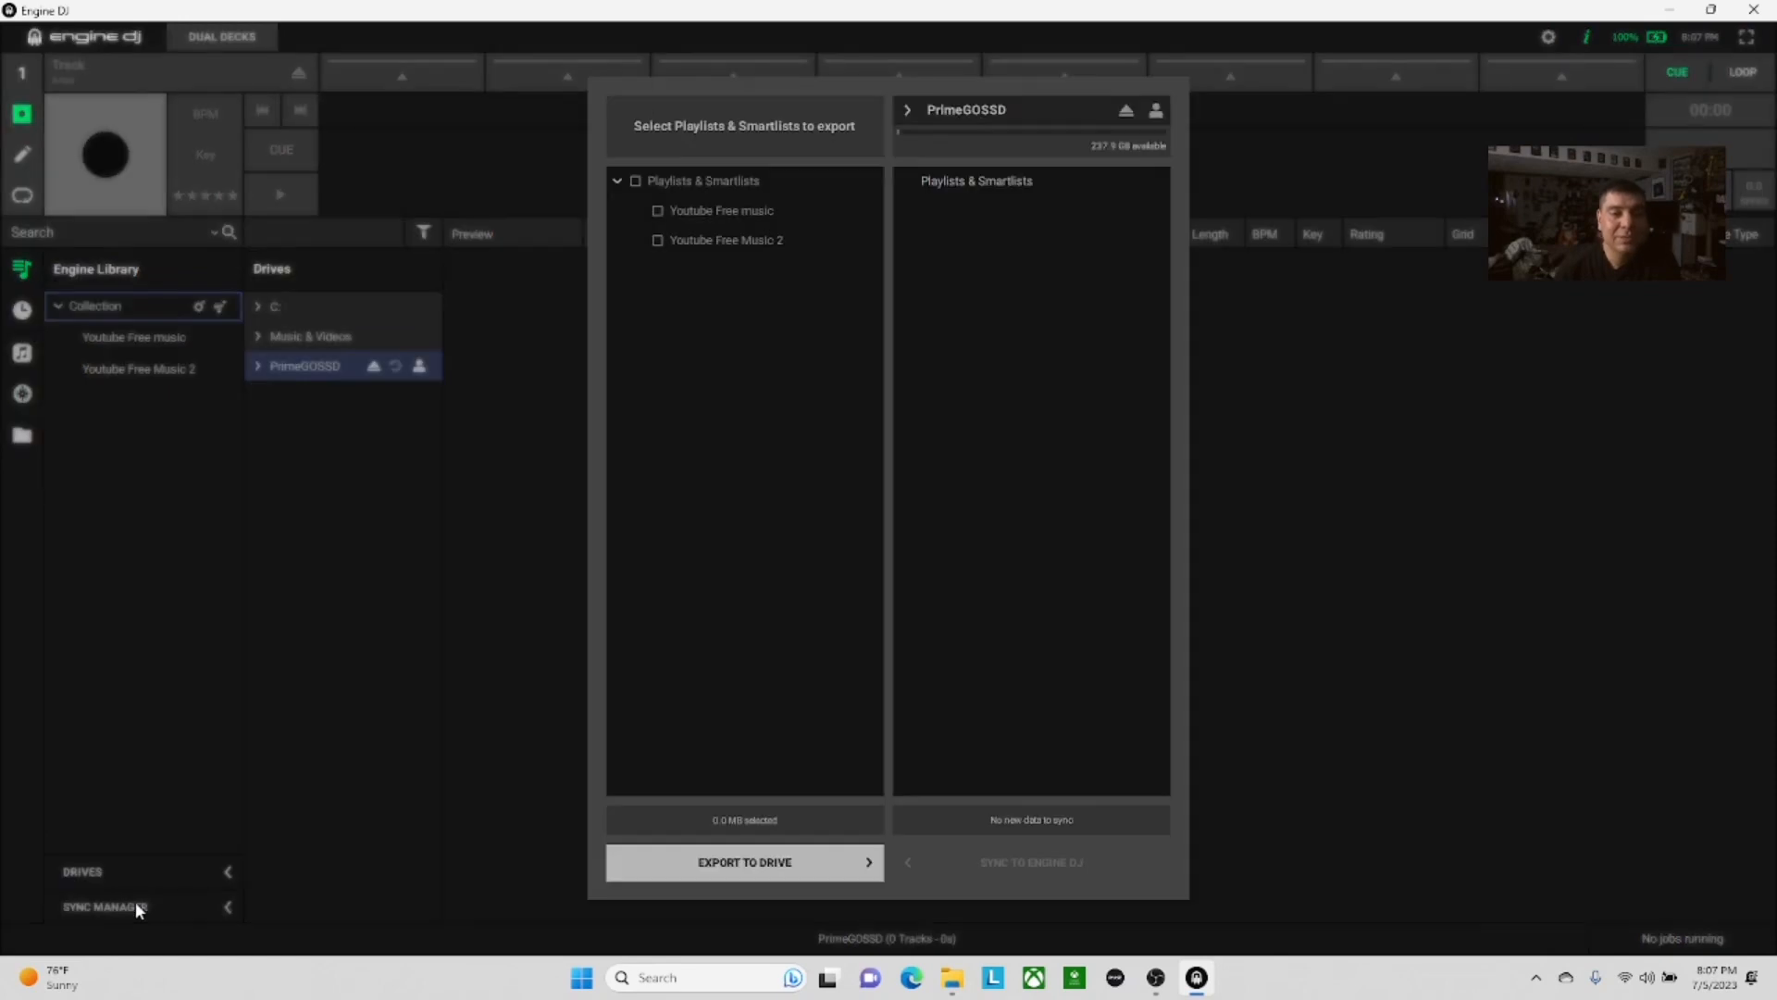
pyautogui.click(635, 181)
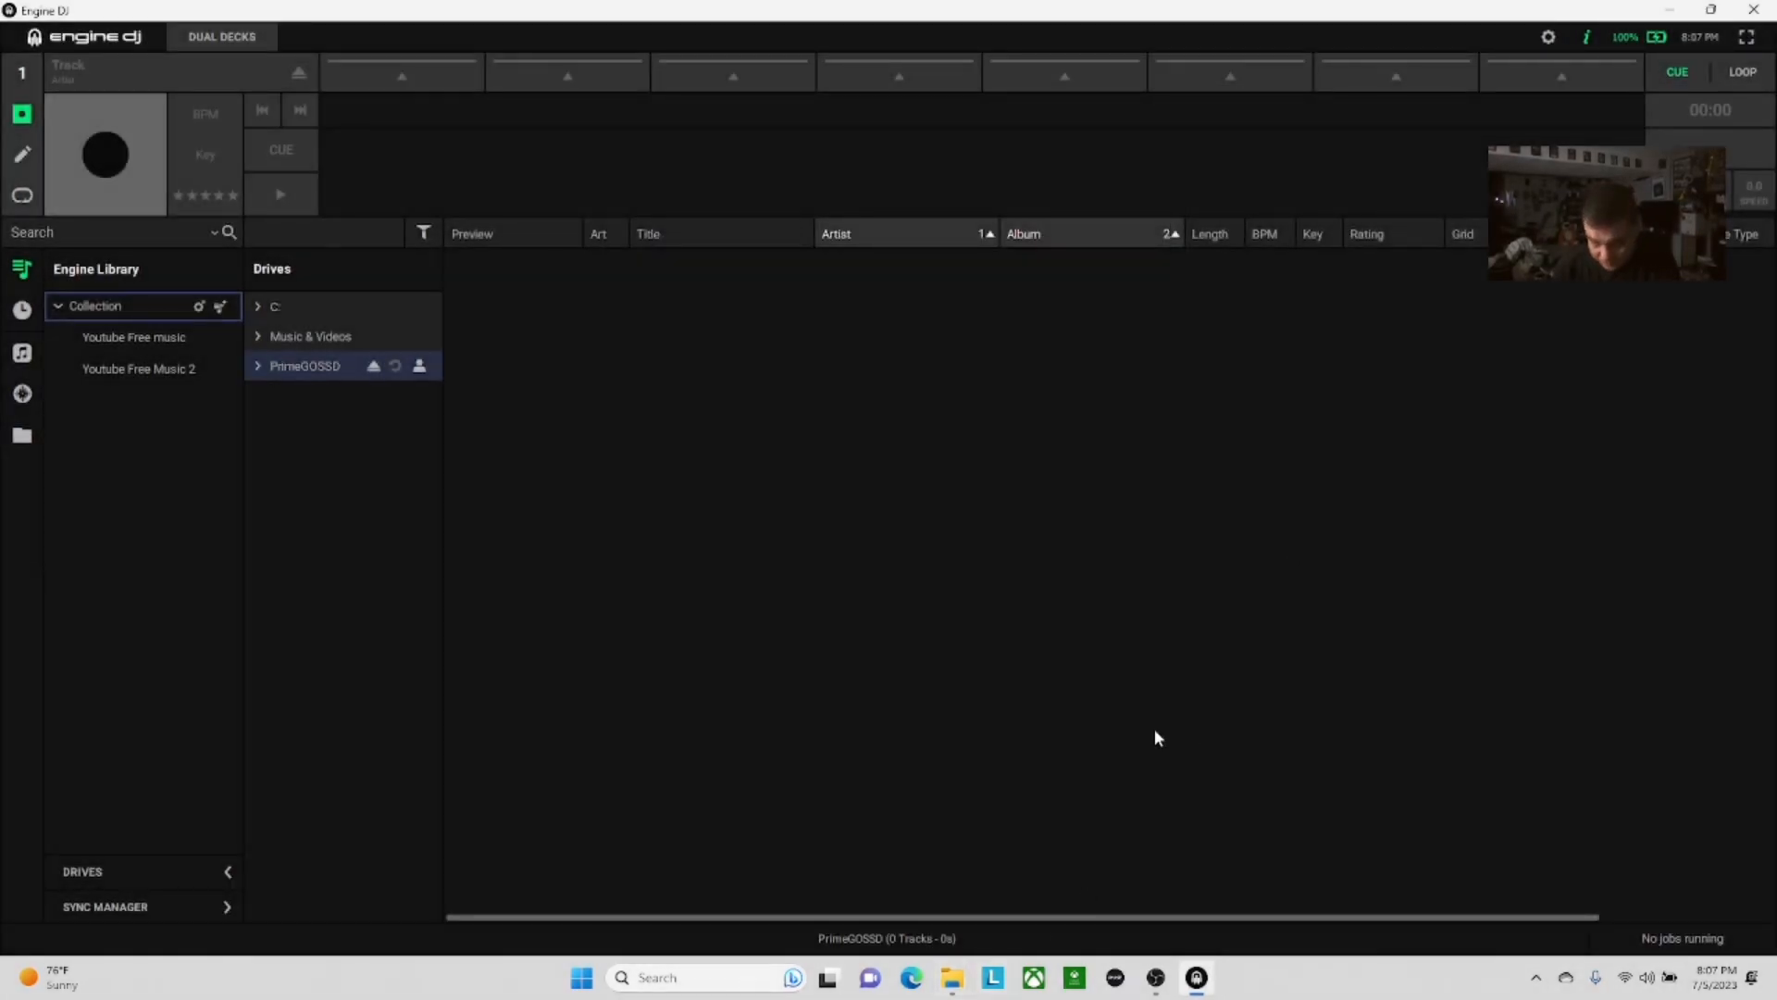
# Step: Remove the Youtube Free Music 2 playlist from the Engine Library
pyautogui.rightClick(170, 370)
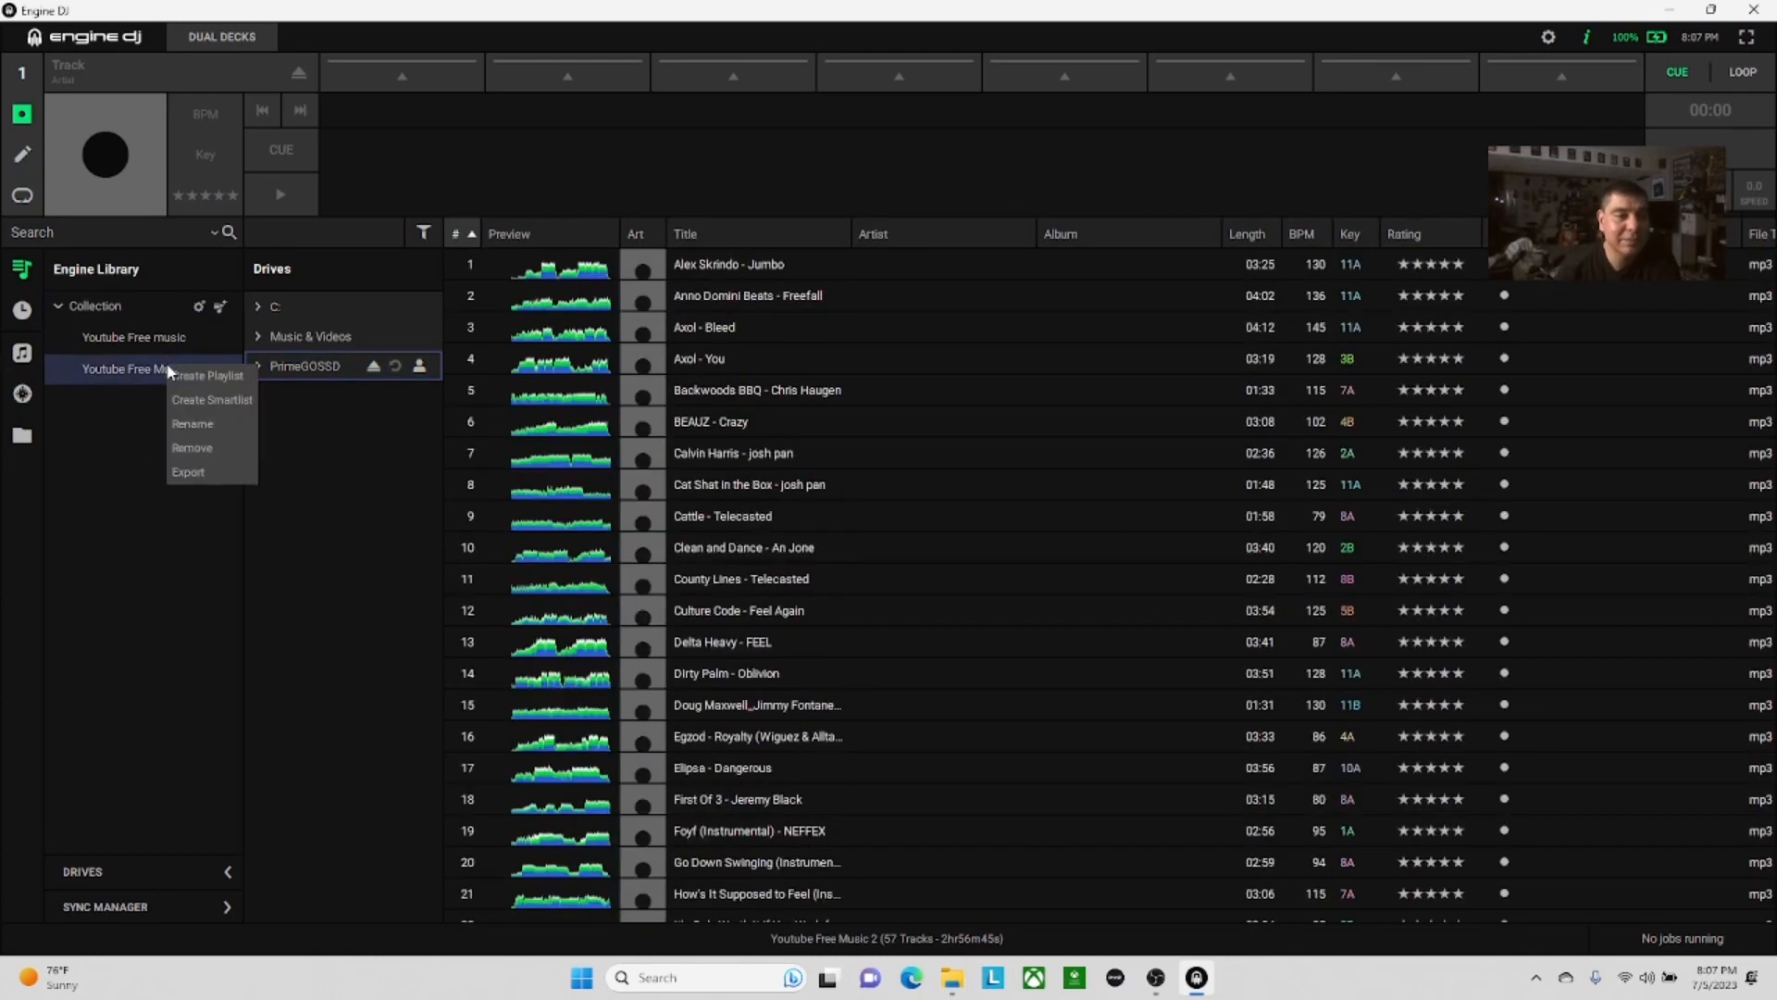
pyautogui.click(204, 447)
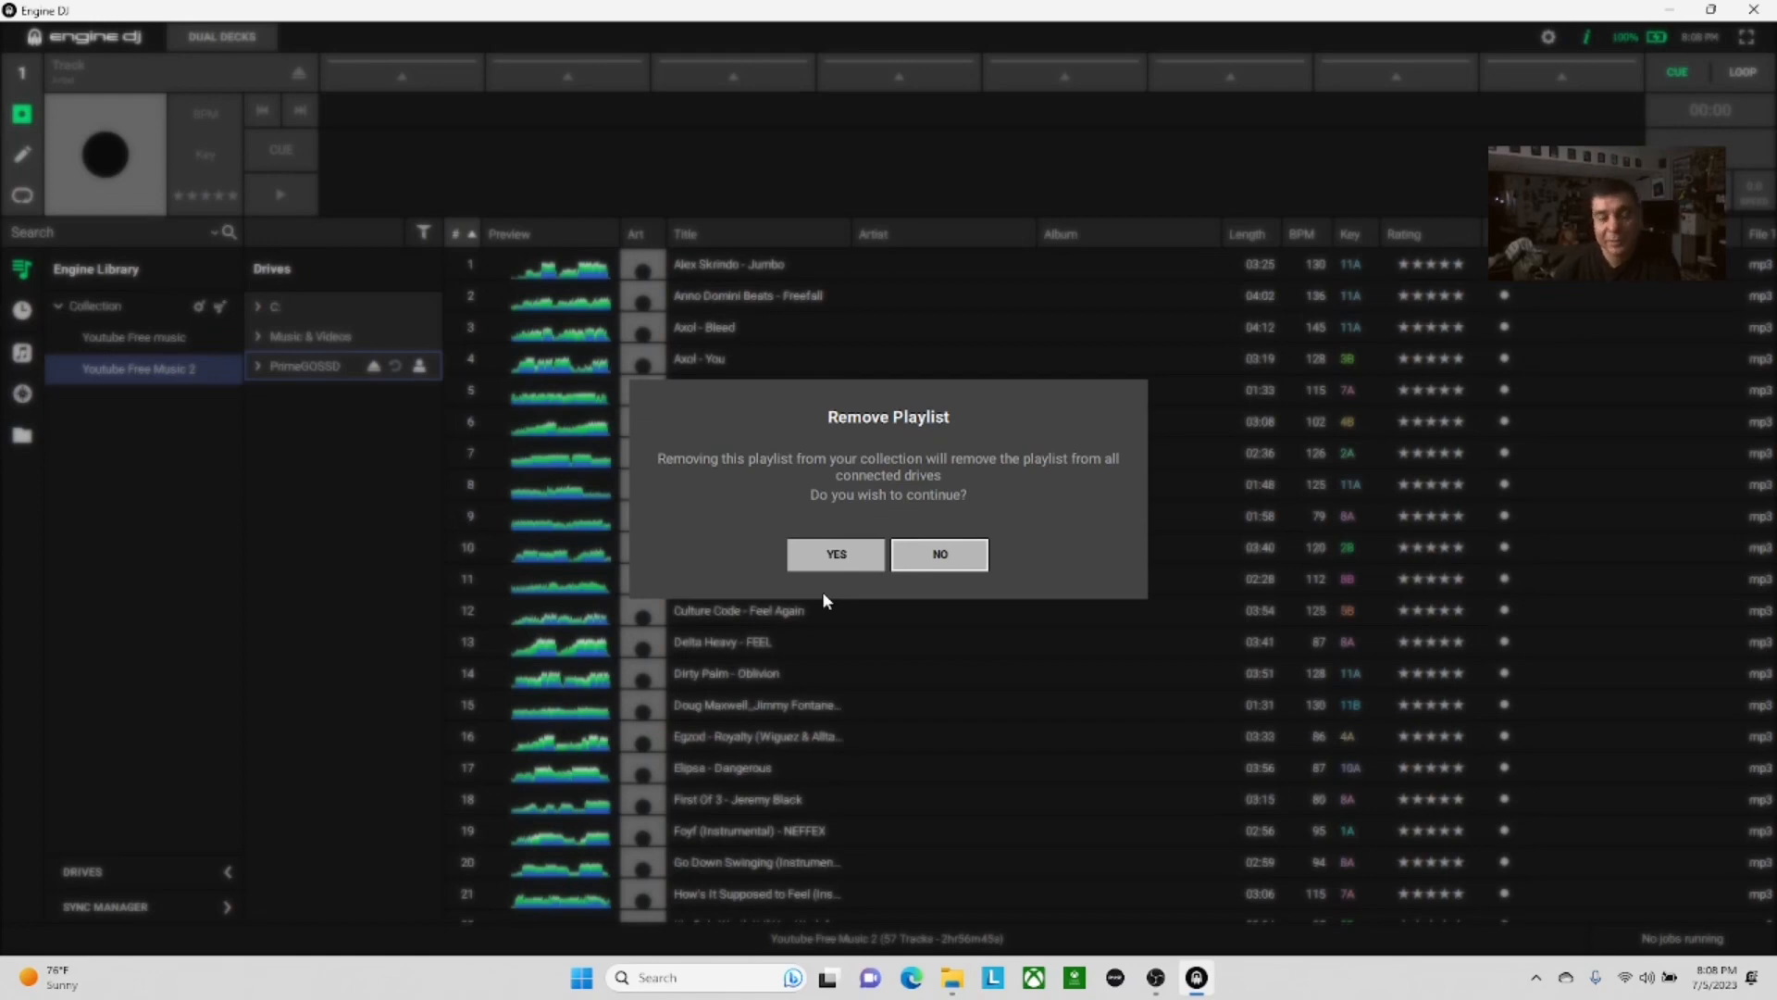
pyautogui.click(835, 555)
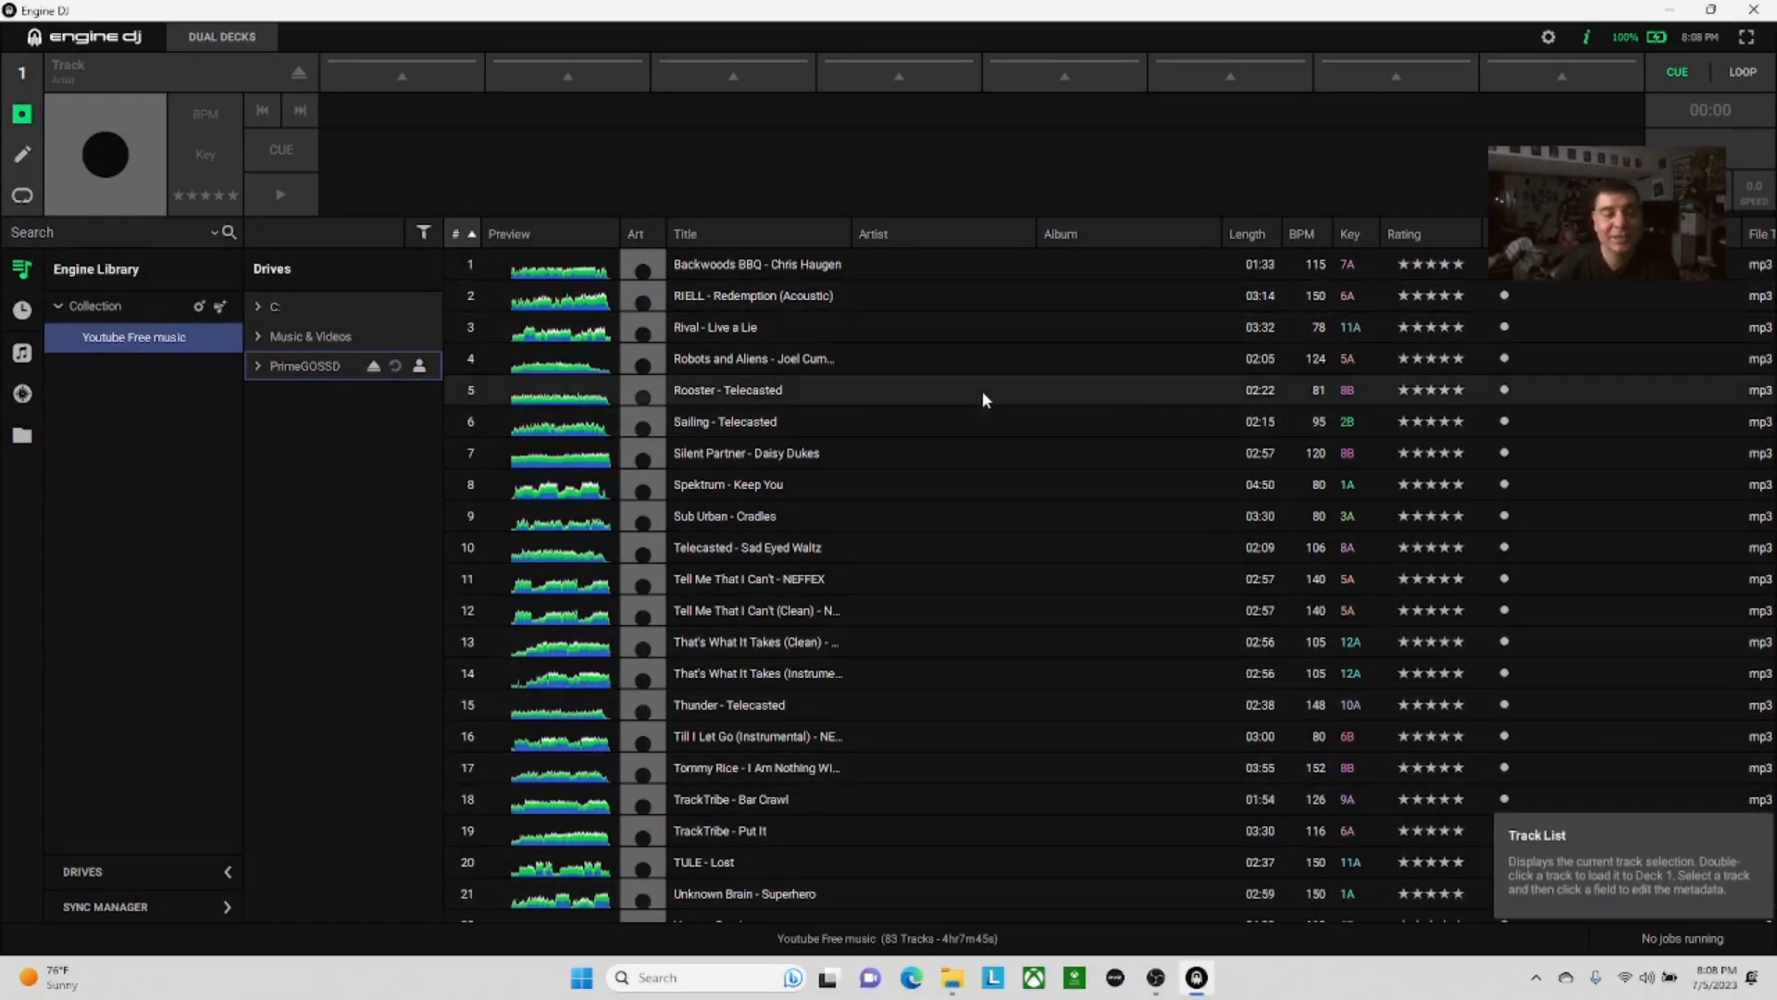
# Step: Remove the track Backwoods BBQ - Chris Haugen in the Youtube Free music playlist from the collection
pyautogui.rightClick(126, 340)
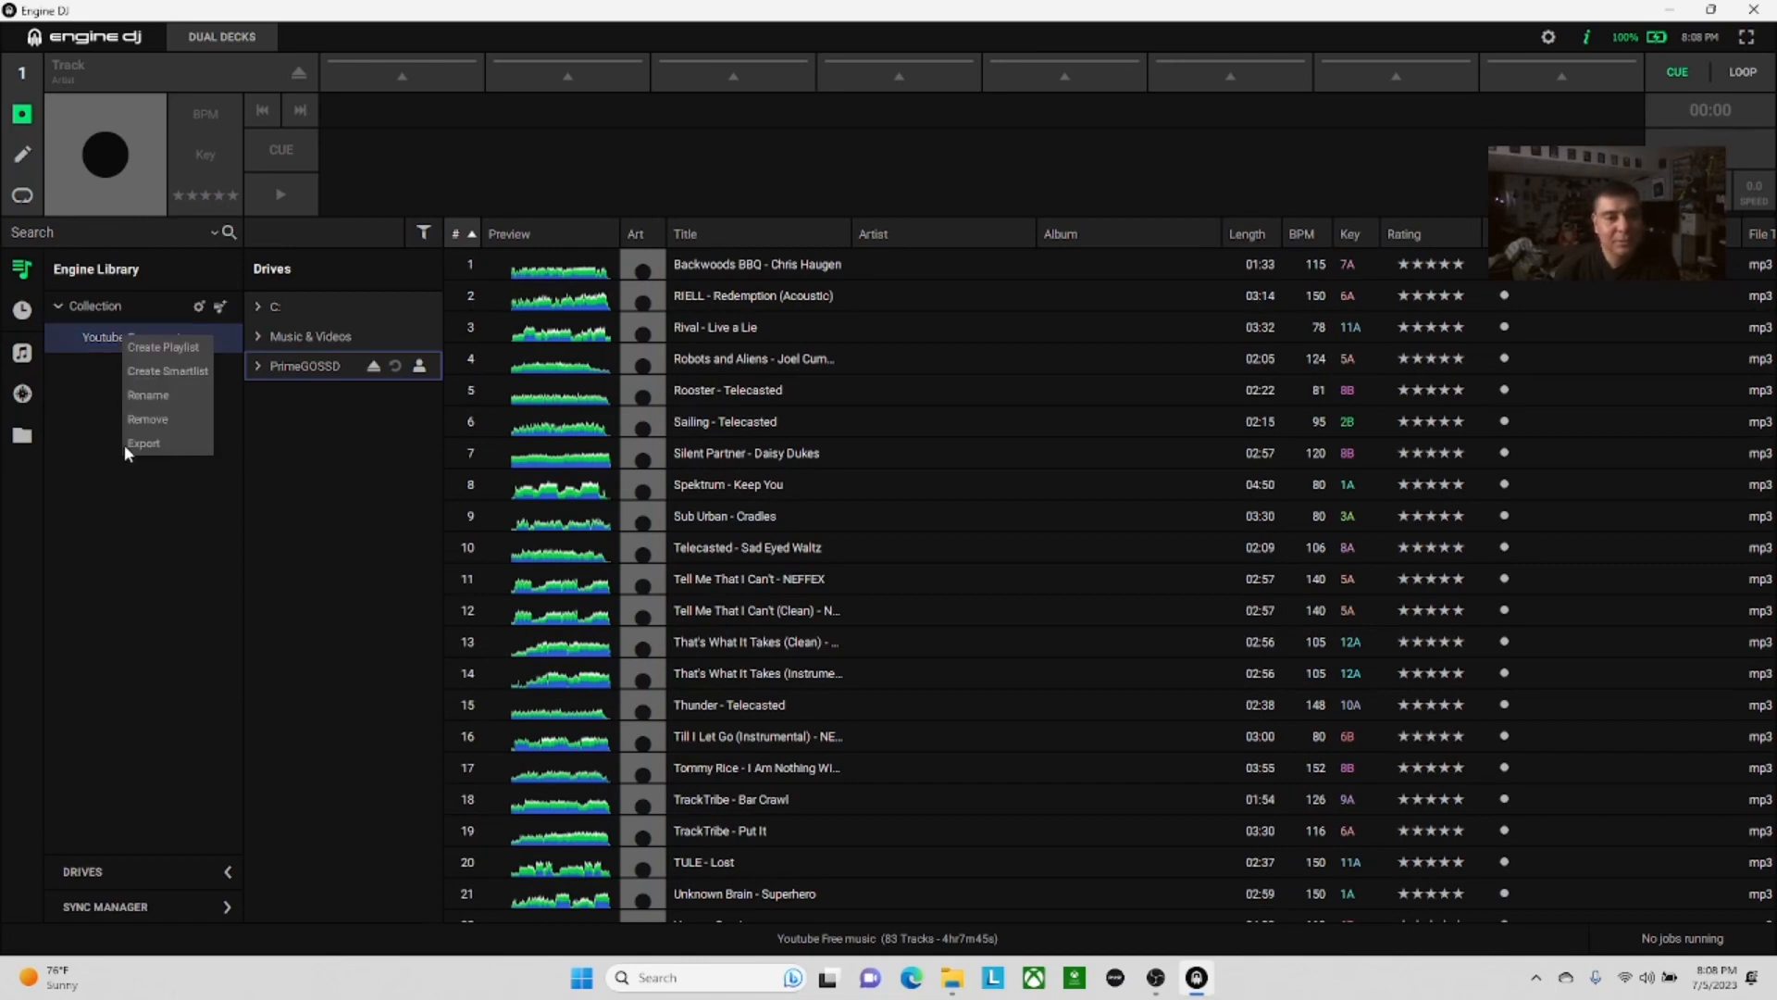
pyautogui.click(464, 504)
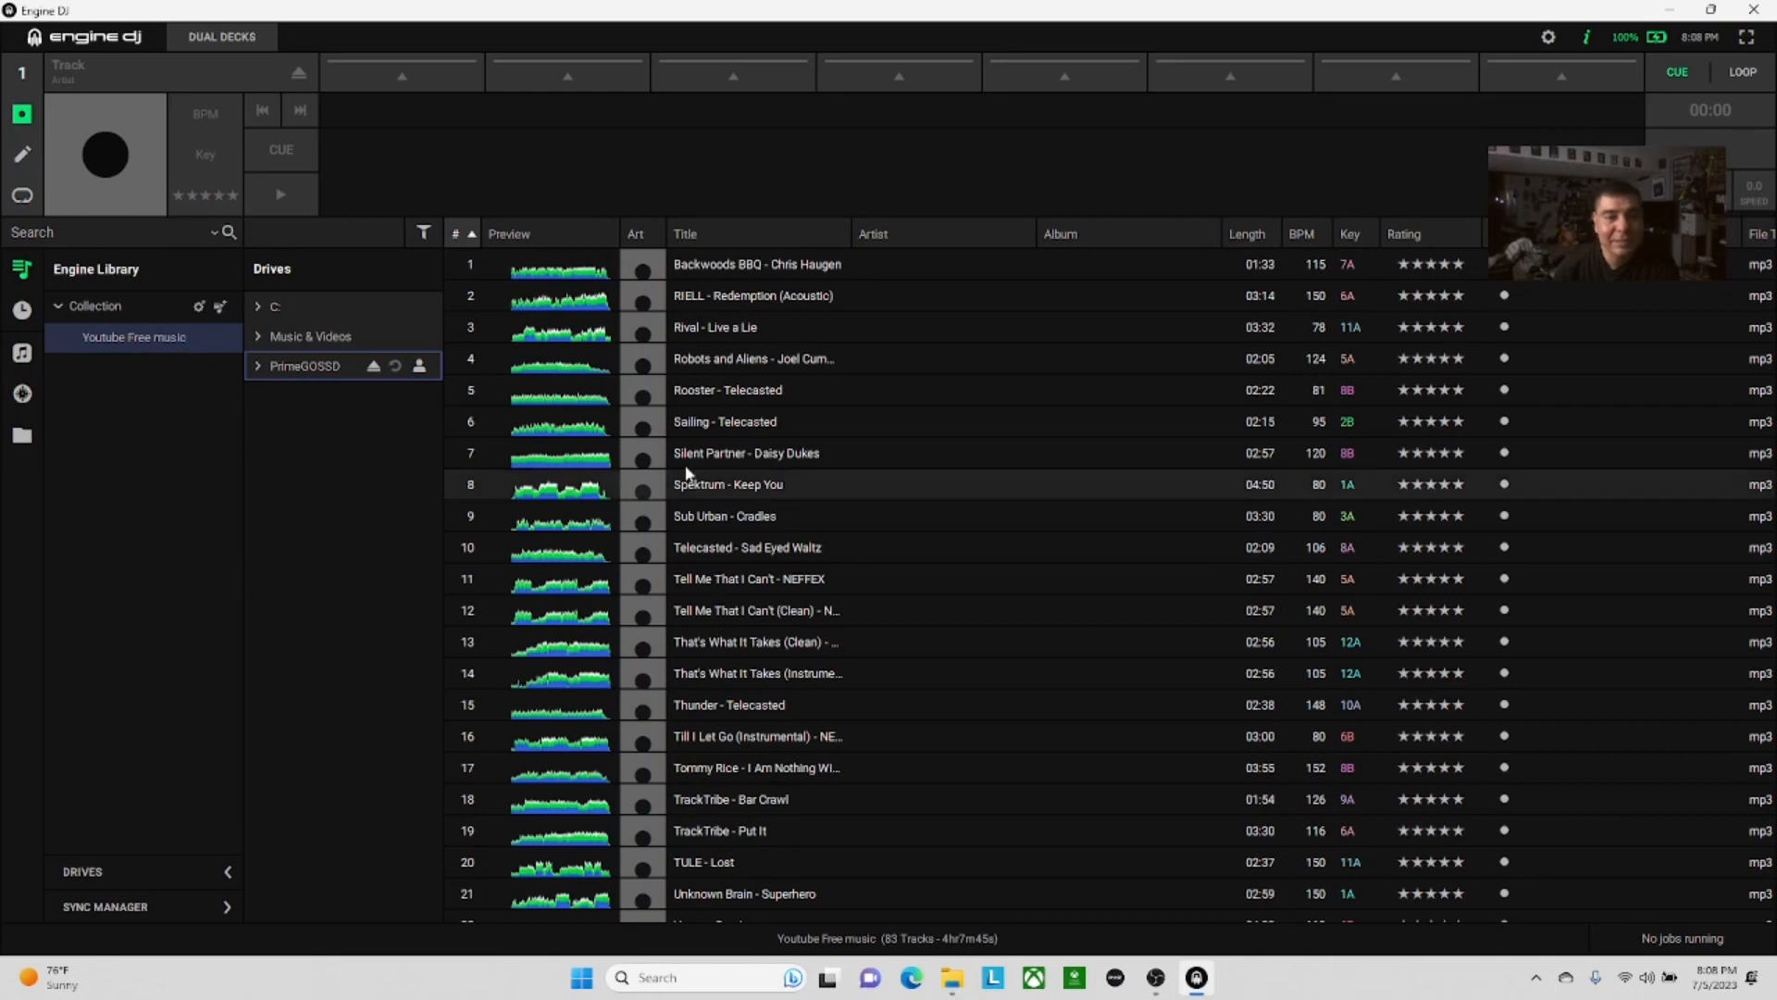
pyautogui.rightClick(753, 267)
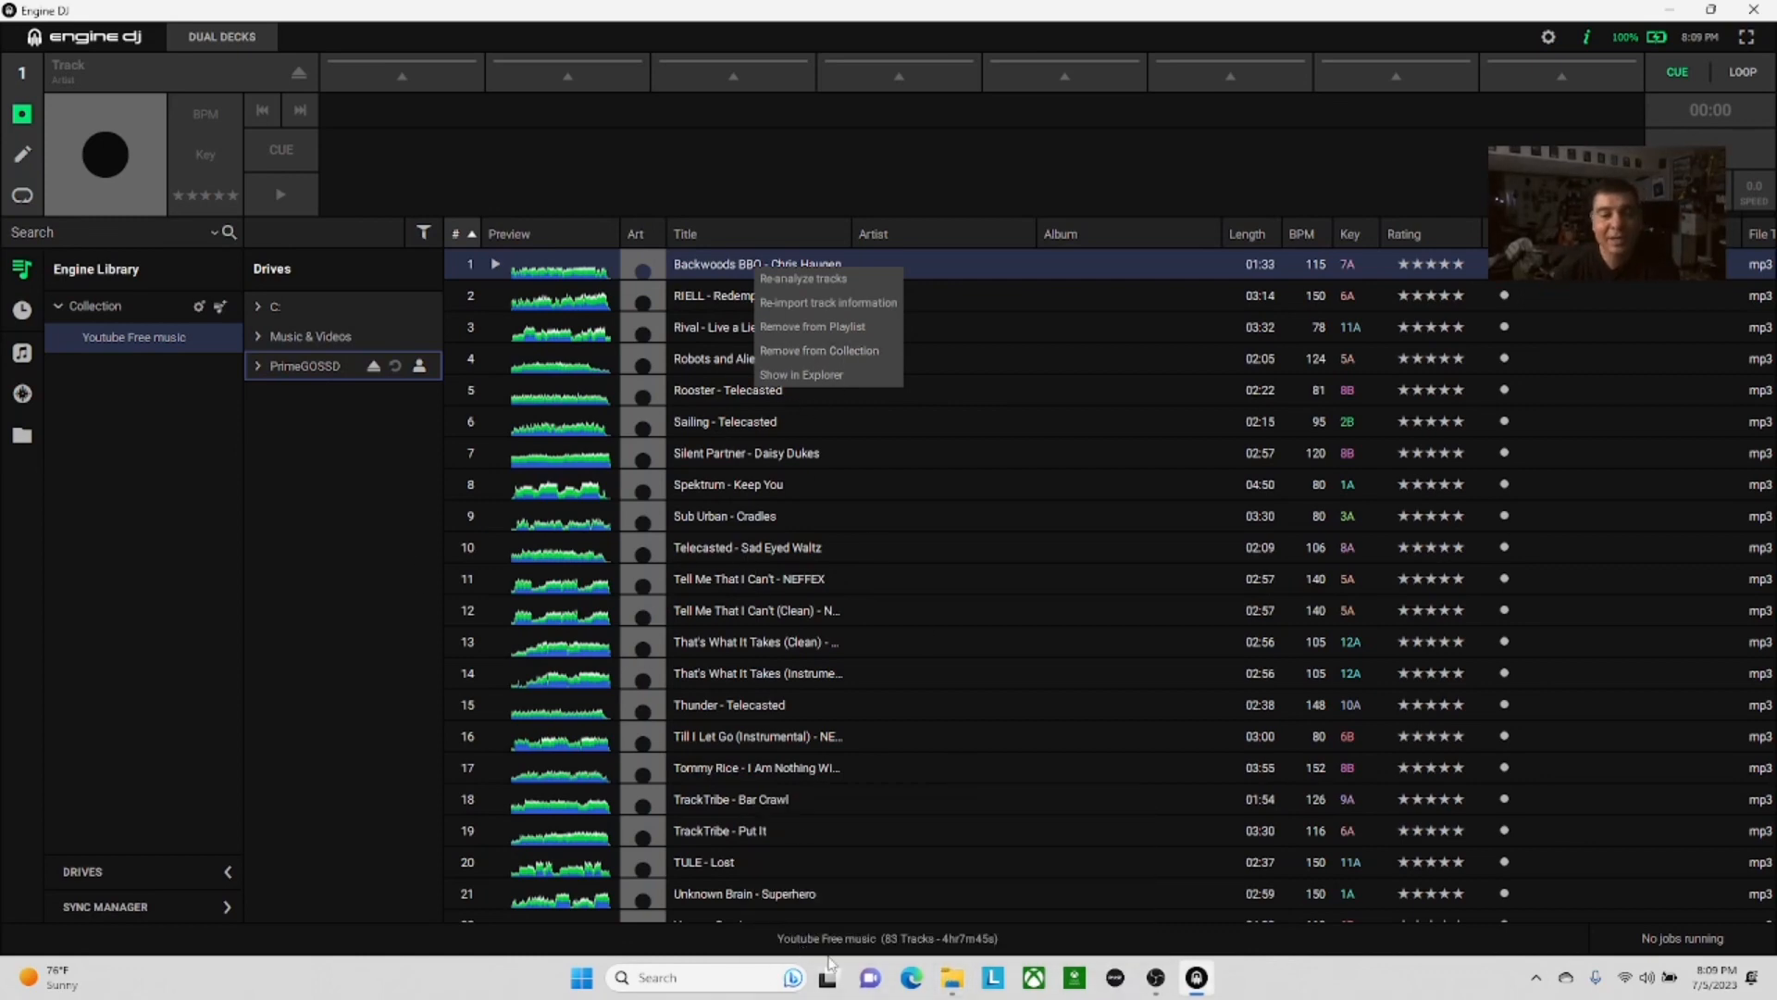
pyautogui.click(834, 352)
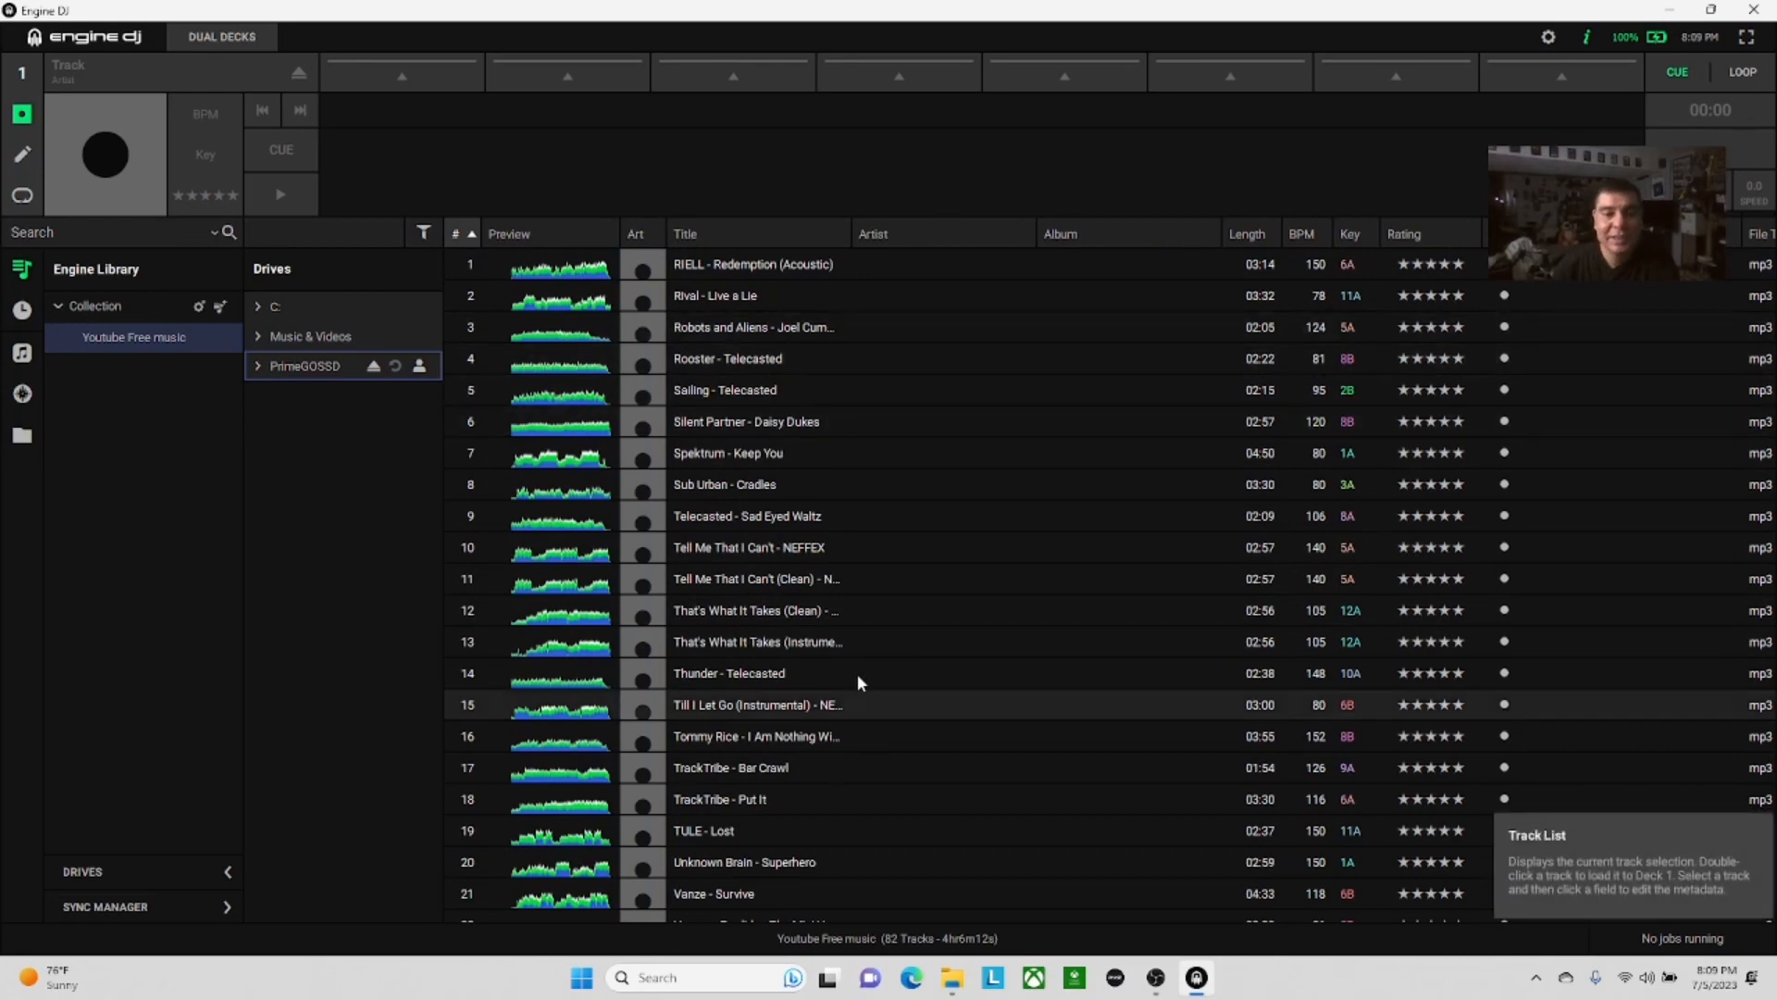
# Step: Remove the Youtube Free music playlist from the Engine Library
pyautogui.rightClick(143, 346)
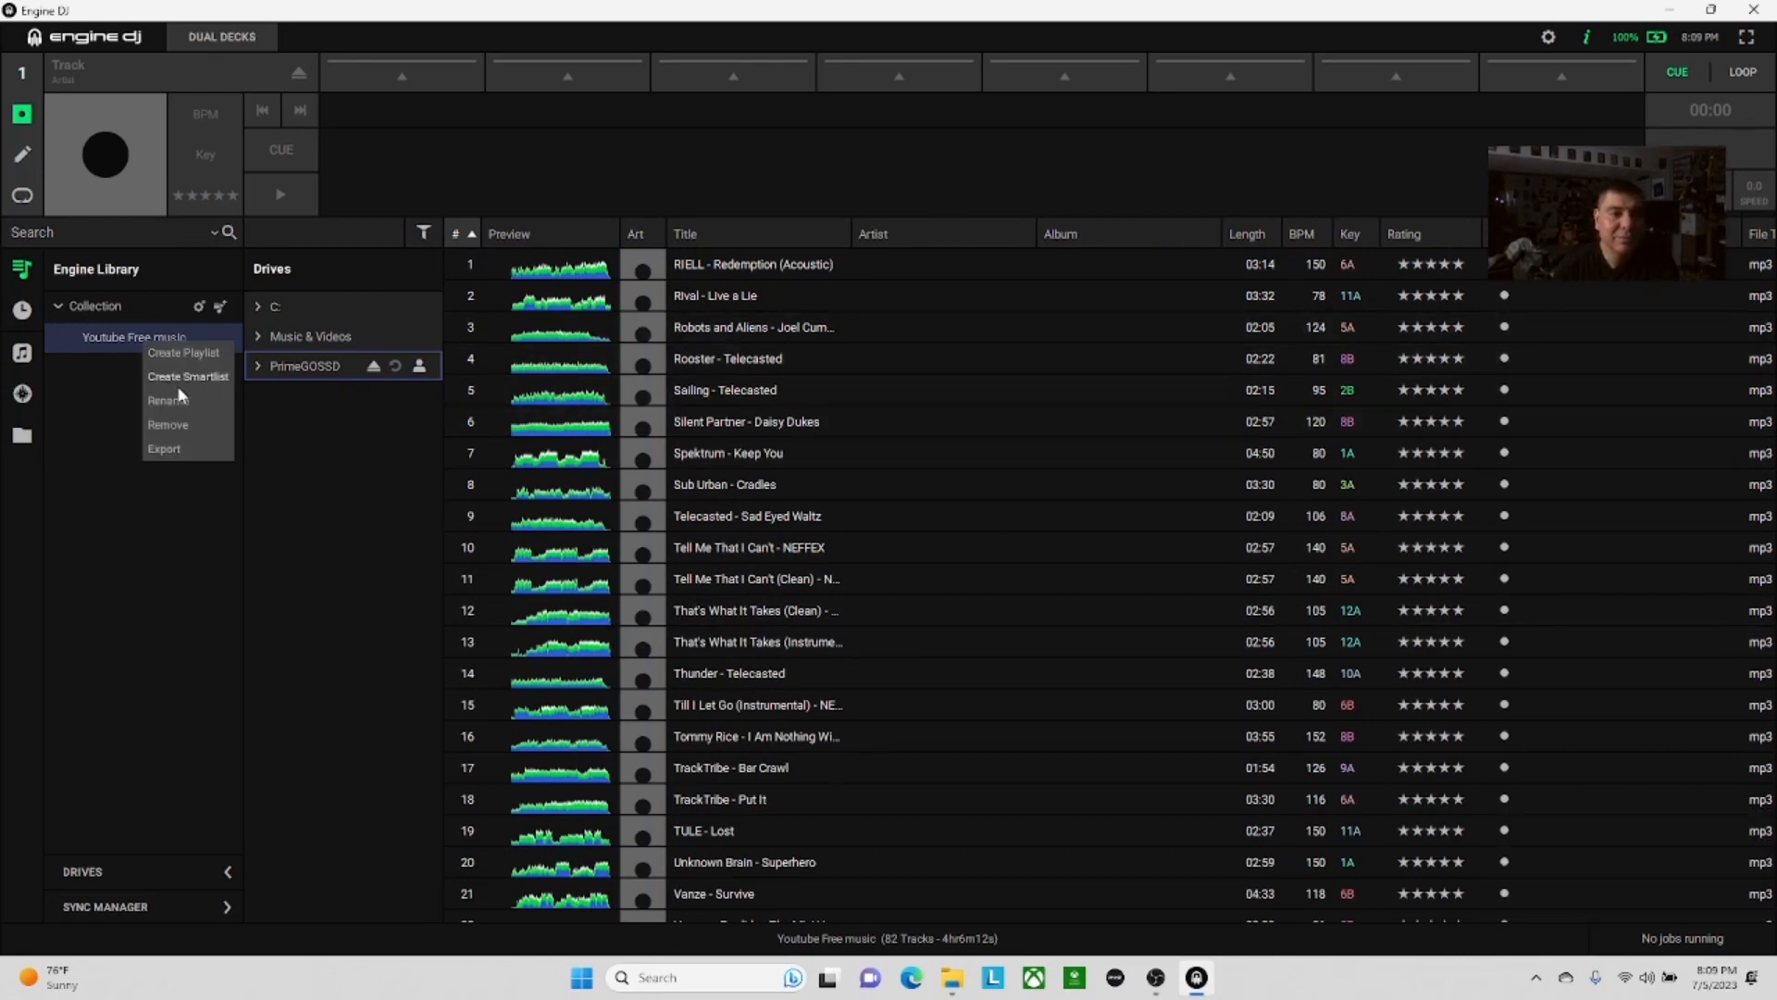
pyautogui.click(169, 426)
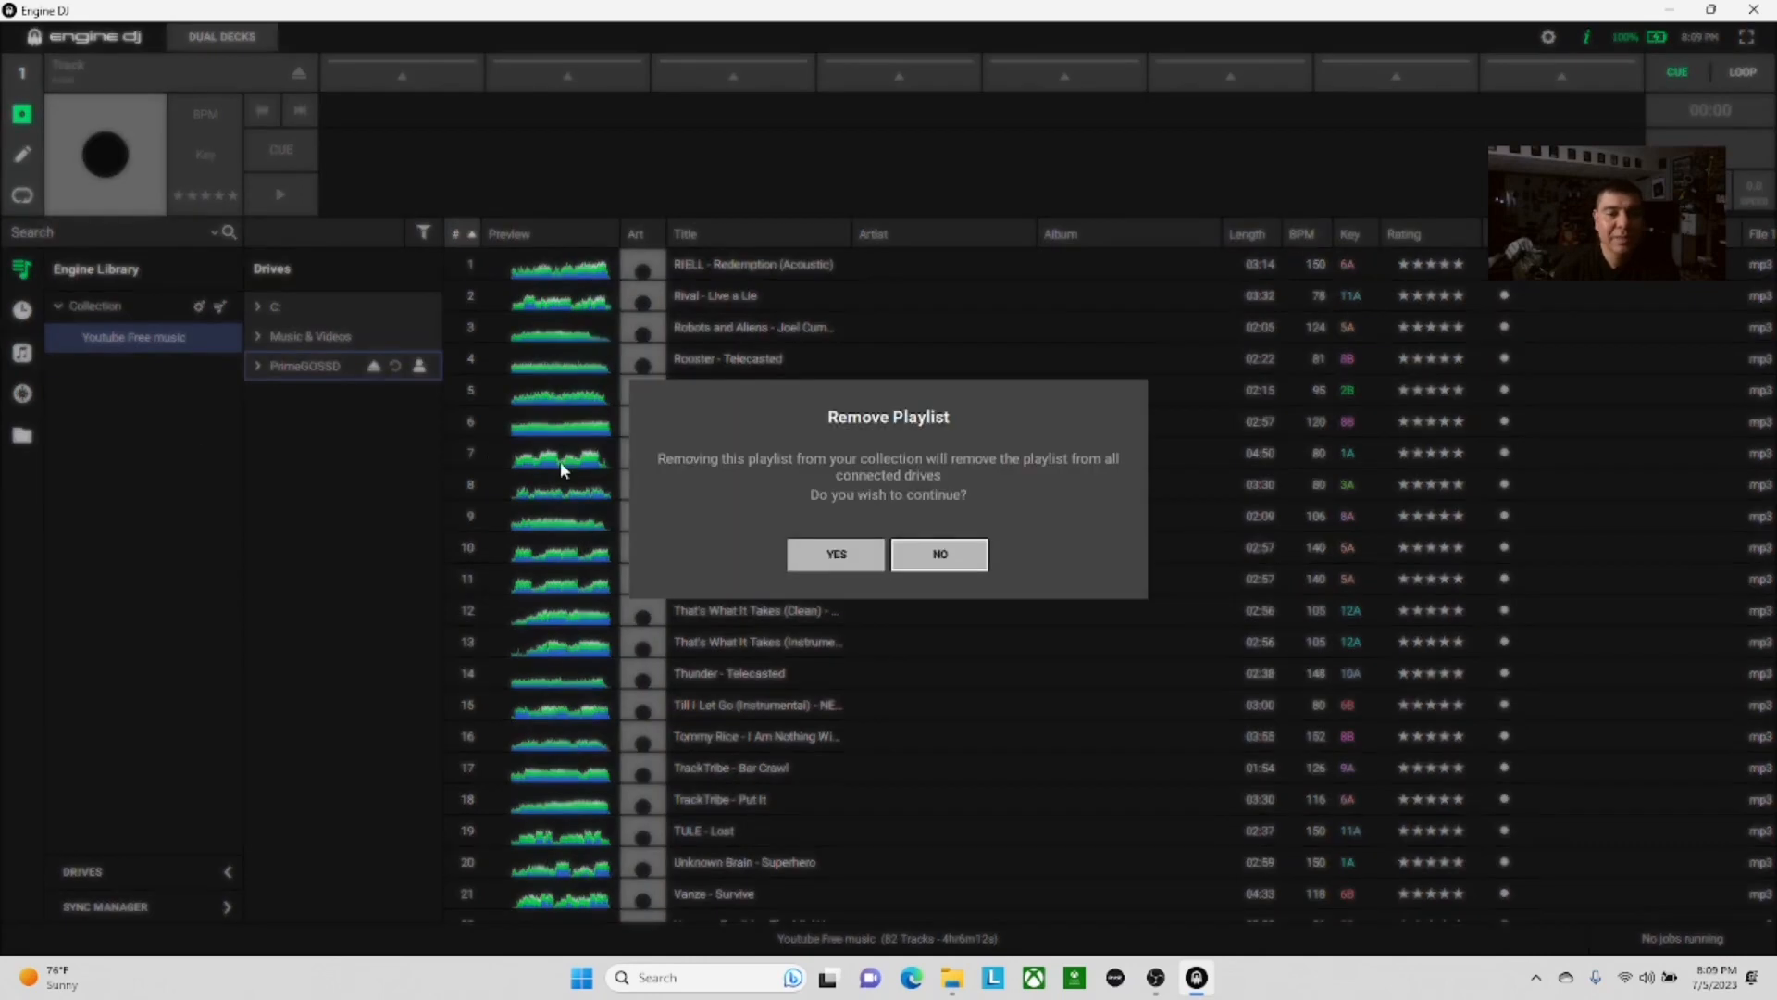
pyautogui.click(838, 556)
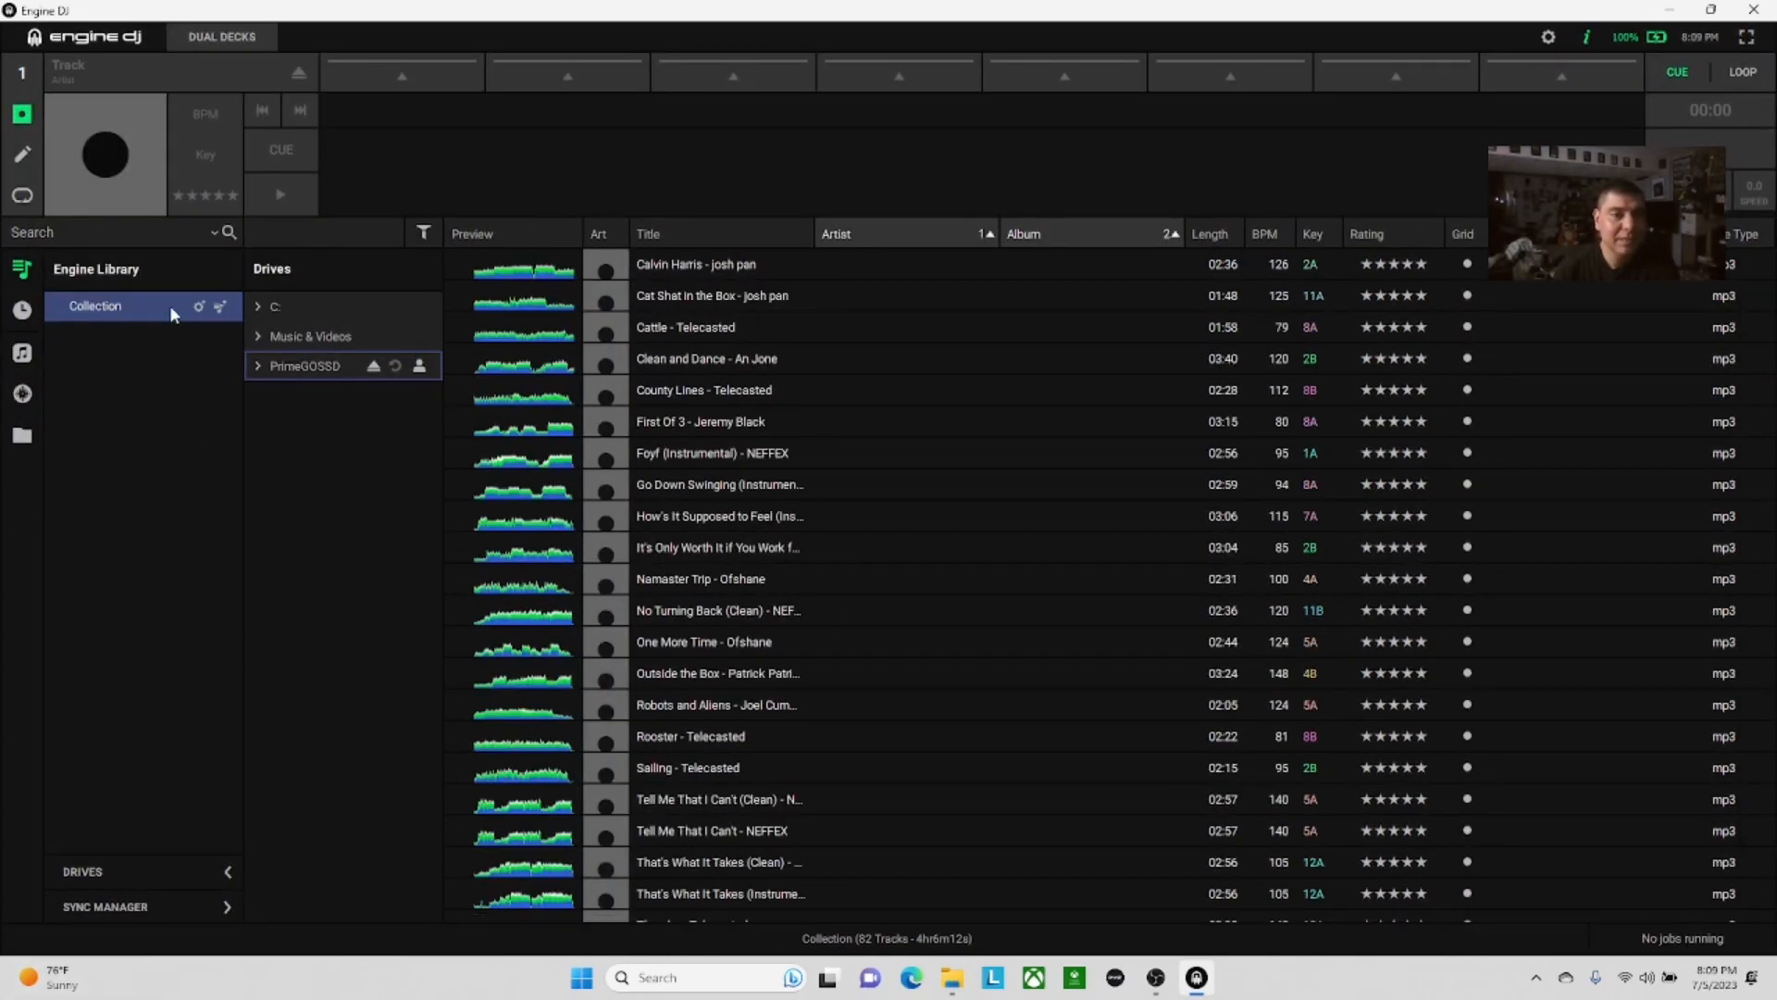
# Step: Select every remaining track in the Engine Library collection and remove them all from the collection
pyautogui.rightClick(143, 303)
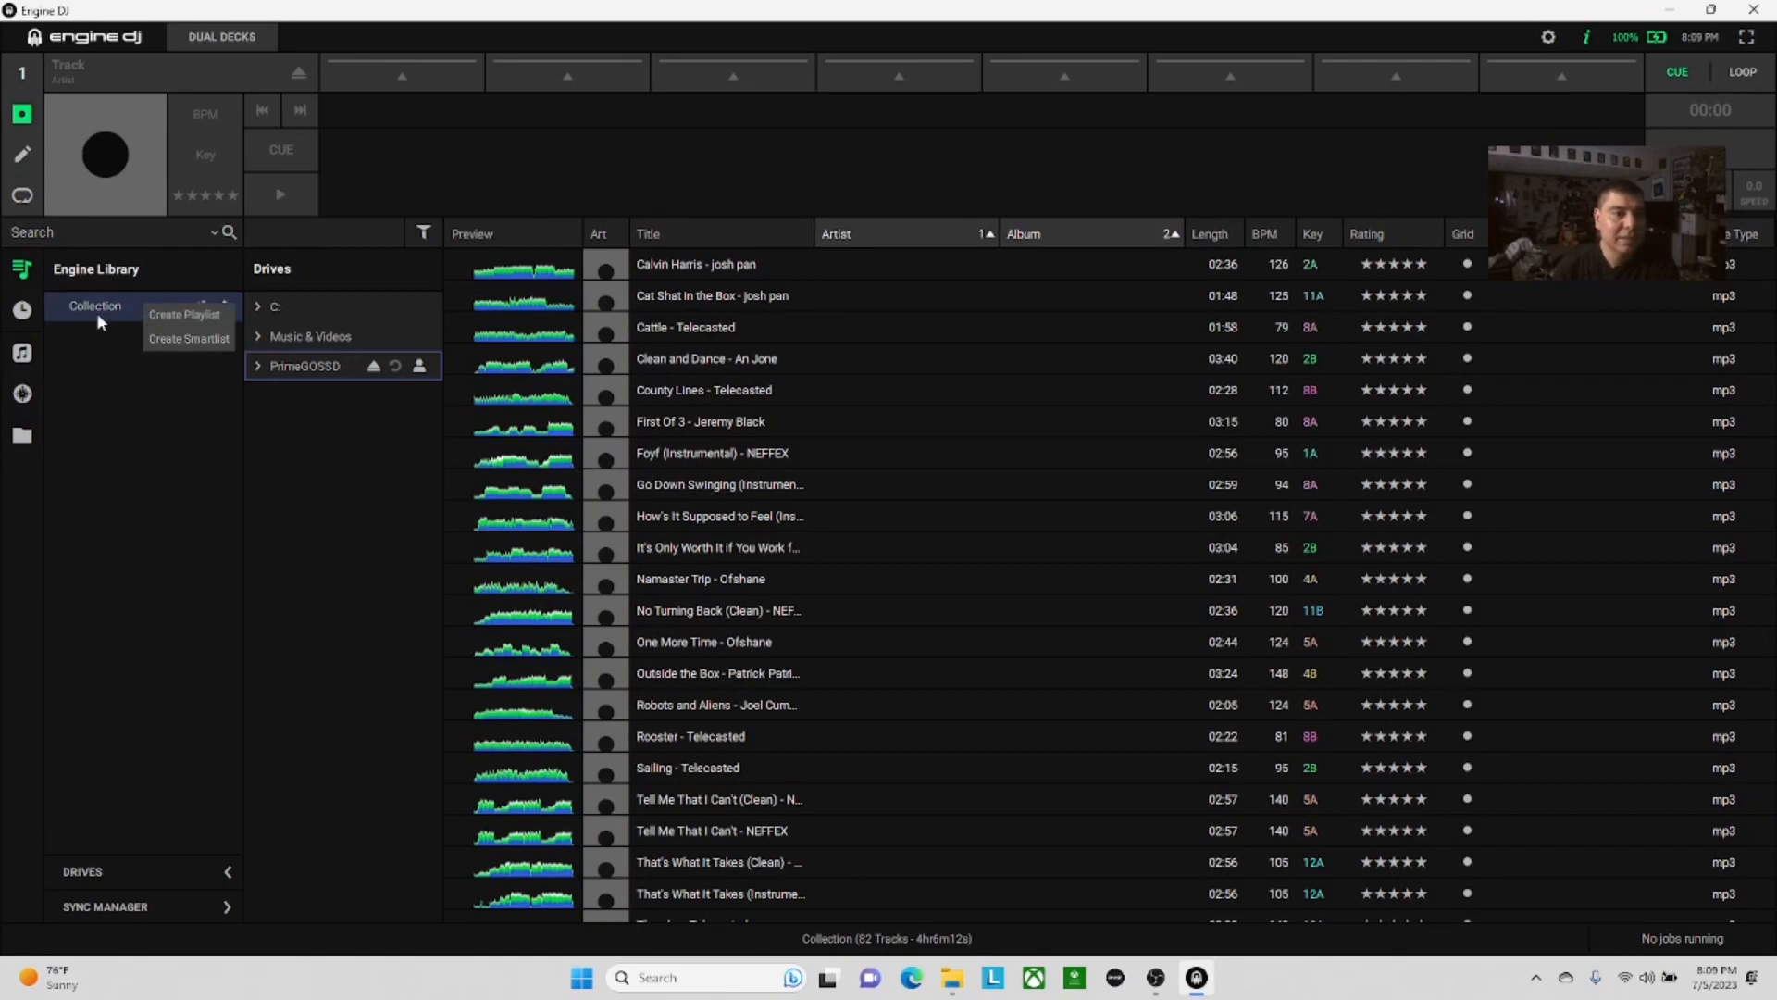
pyautogui.click(99, 319)
pyautogui.scroll(-10, 675, 683)
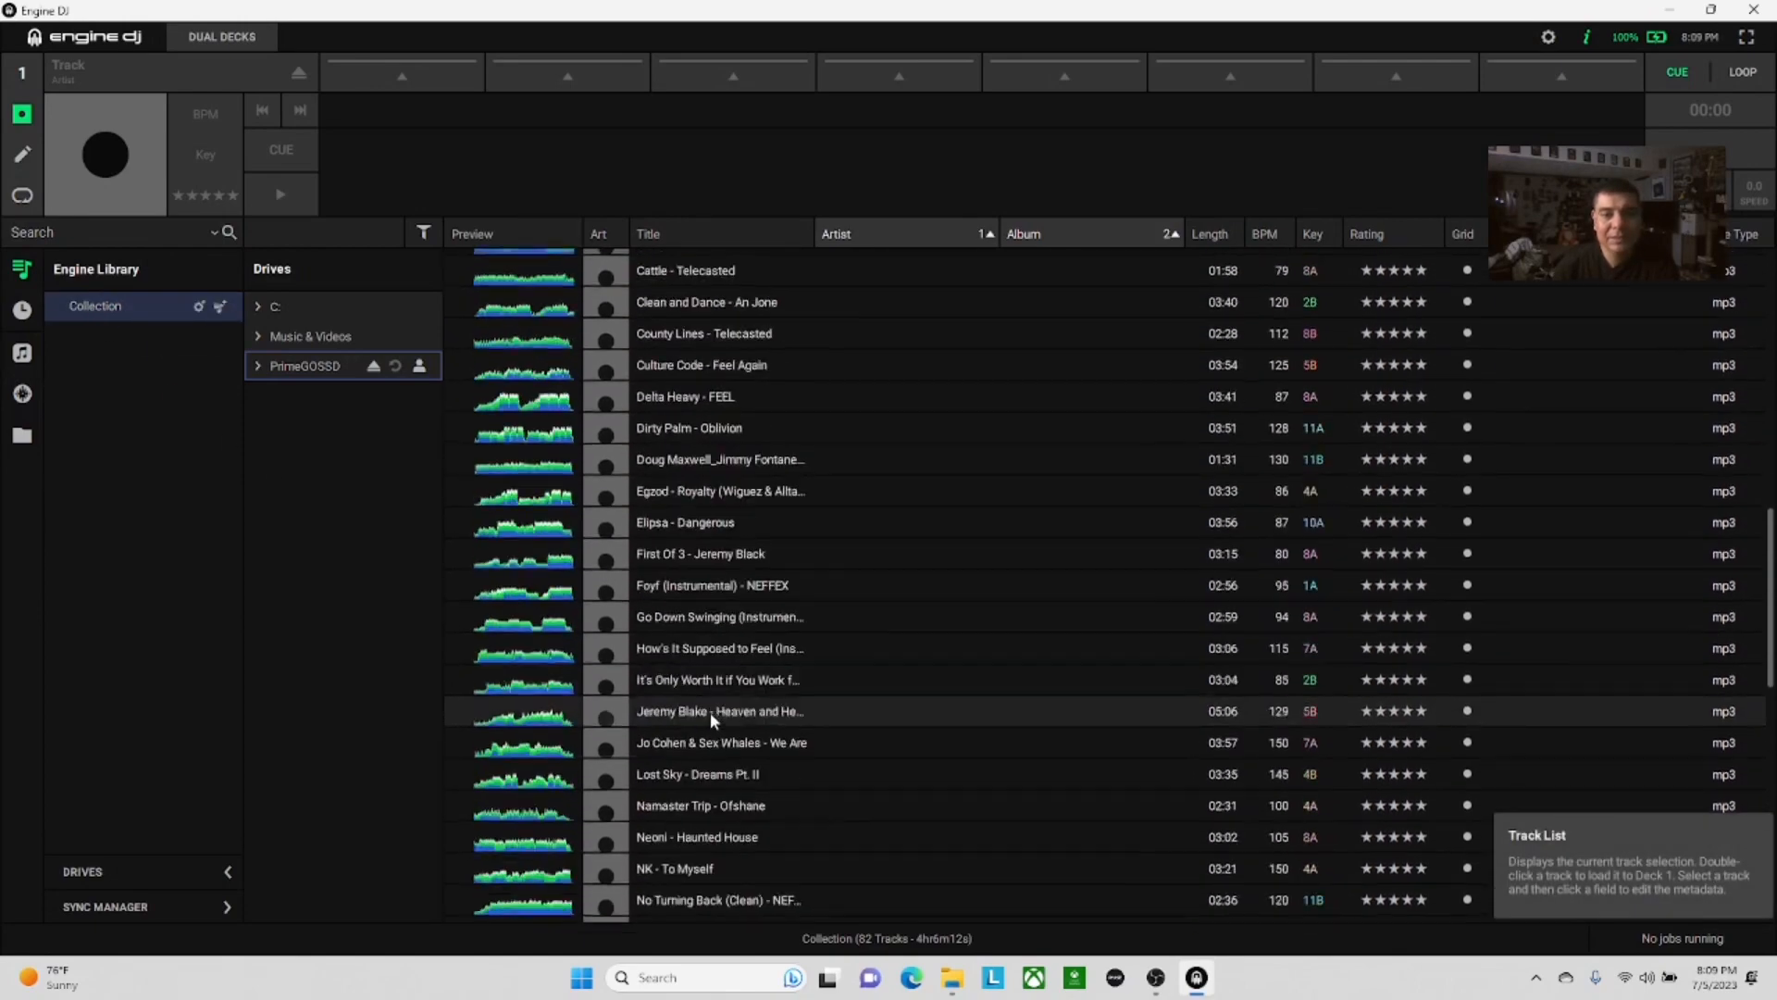
pyautogui.scroll(-10, 711, 720)
pyautogui.scroll(15, 722, 750)
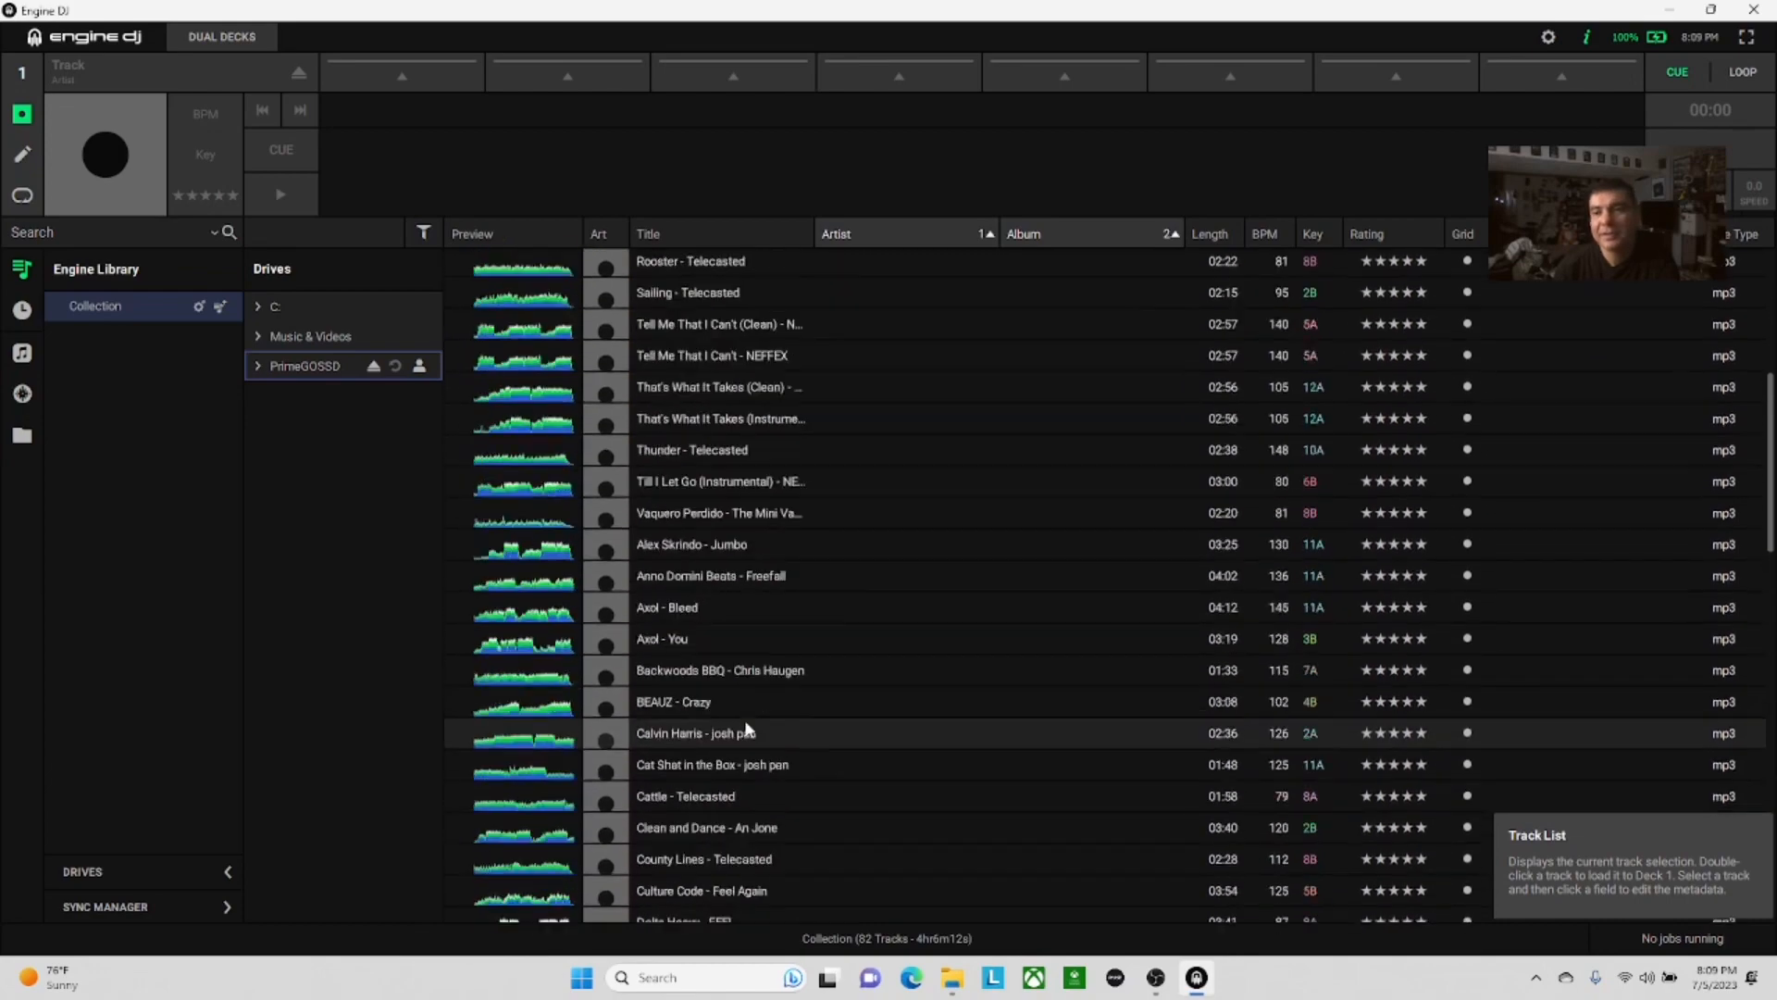
pyautogui.scroll(-5, 747, 729)
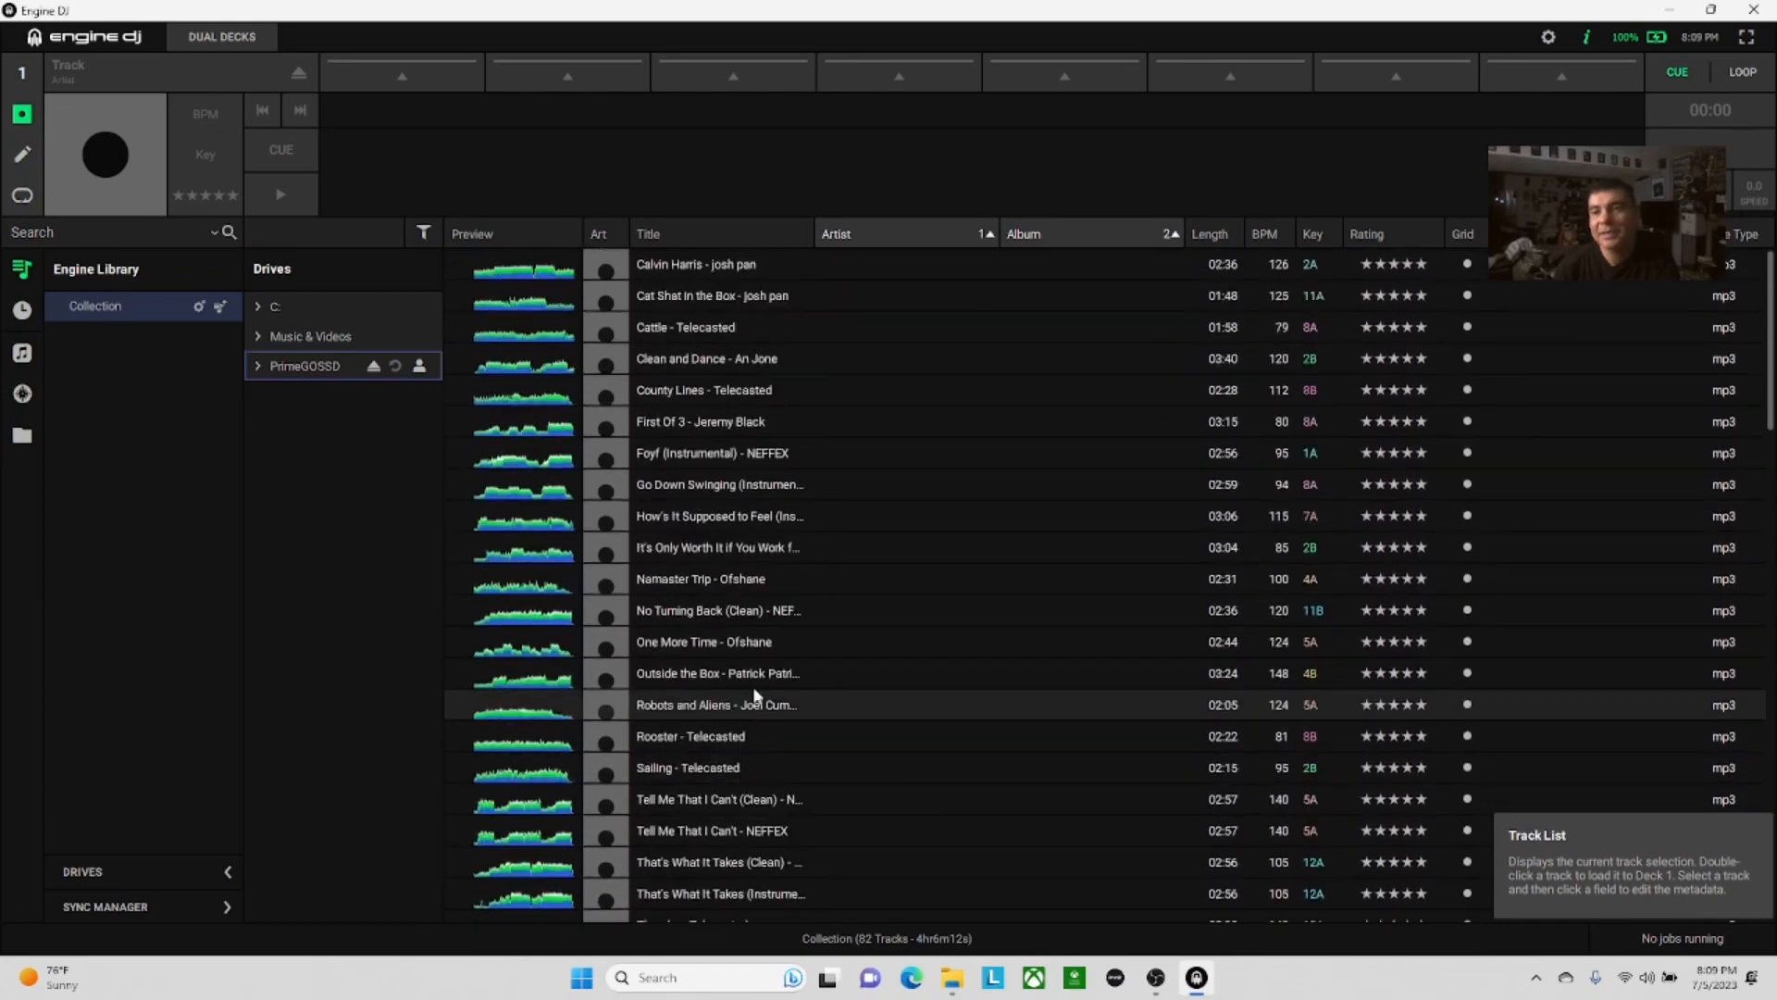
pyautogui.click(672, 269)
pyautogui.hotkey('shift', 'Down')
pyautogui.hotkey('shift', 'Down')
pyautogui.hotkey('shift', 'Down')
pyautogui.hotkey('shift', 'Down')
pyautogui.hotkey('shift', 'Down')
pyautogui.hotkey('shift', 'Down')
pyautogui.hotkey('shift', 'Down')
pyautogui.hotkey('shift', 'Down')
pyautogui.hotkey('shift', 'Down')
pyautogui.hotkey('shift', 'Down')
pyautogui.hotkey('shift', 'Down')
pyautogui.hotkey('shift', 'Down')
pyautogui.hotkey('shift', 'Down')
pyautogui.hotkey('shift', 'Down')
pyautogui.hotkey('shift', 'Down')
pyautogui.hotkey('shift', 'Down')
pyautogui.hotkey('shift', 'Down')
pyautogui.hotkey('shift', 'Down')
pyautogui.hotkey('shift', 'Down')
pyautogui.hotkey('shift', 'Down')
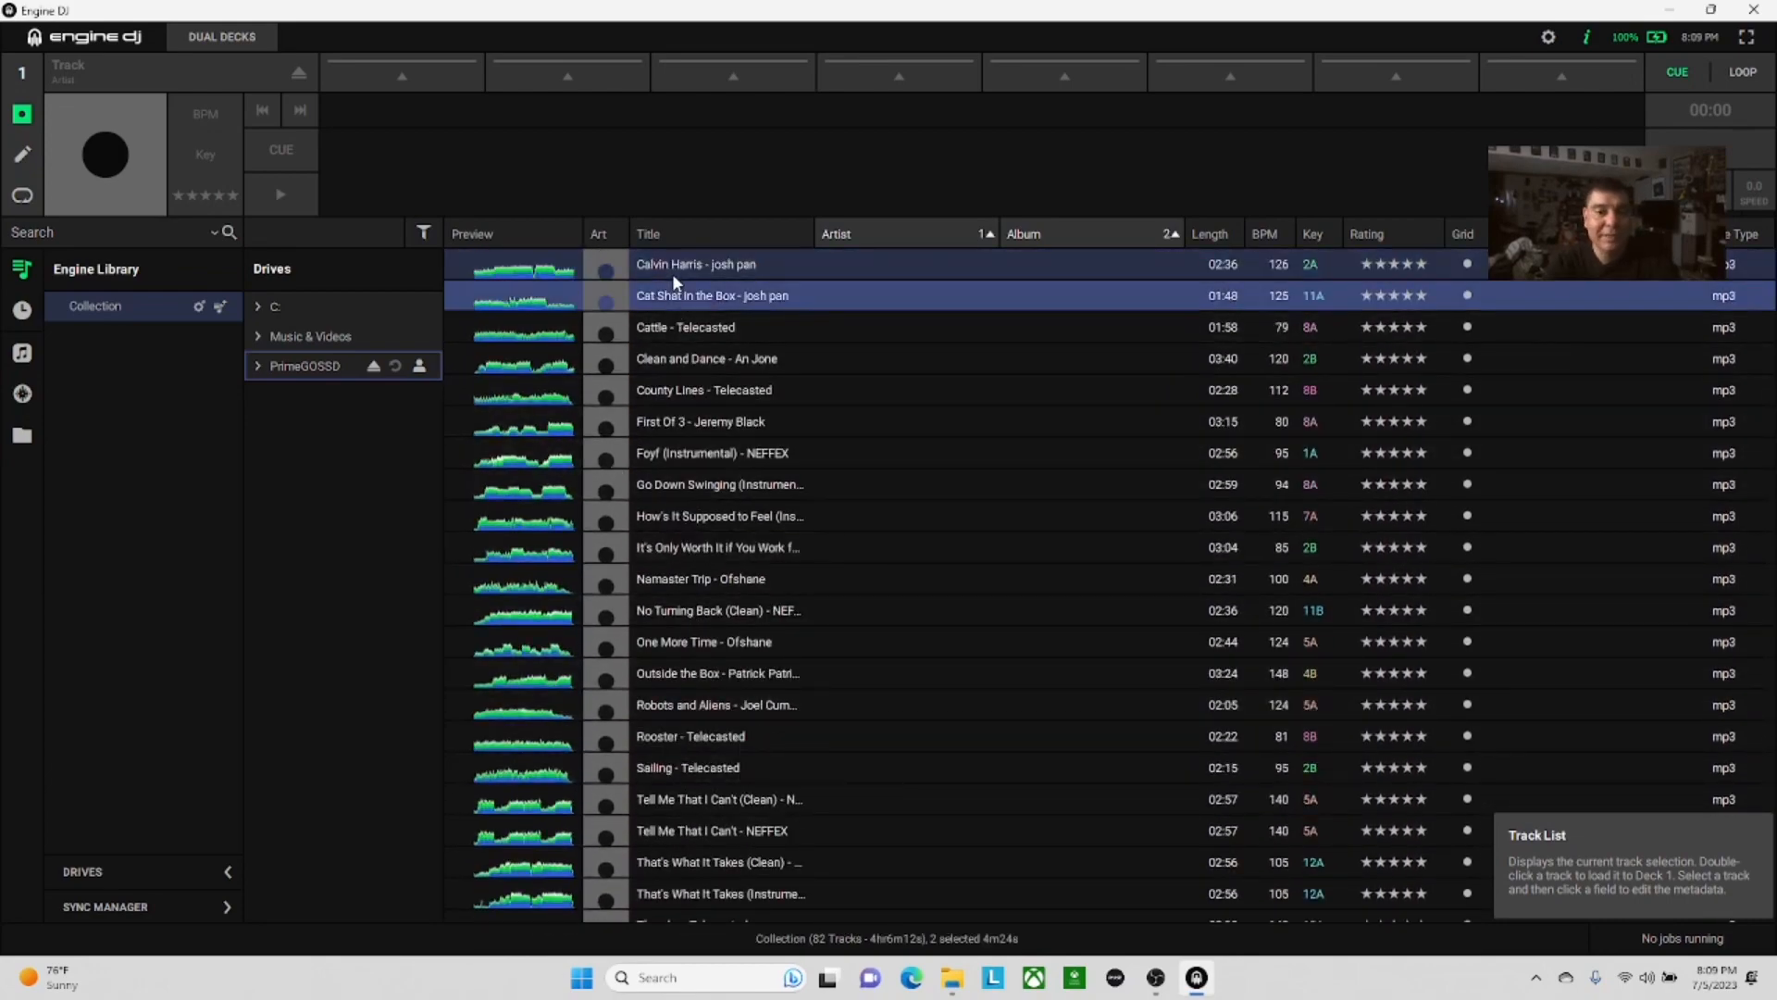
pyautogui.hotkey('shift', 'Down')
pyautogui.hotkey('shift', 'Down')
pyautogui.hotkey('shift', 'Down')
pyautogui.hotkey('shift', 'Down')
pyautogui.hotkey('shift', 'Down')
pyautogui.hotkey('shift', 'Down')
pyautogui.hotkey('shift', 'Down')
pyautogui.hotkey('shift', 'Down')
pyautogui.hotkey('shift', 'Down')
pyautogui.hotkey('shift', 'Down')
pyautogui.hotkey('shift', 'Down')
pyautogui.hotkey('shift', 'Down')
pyautogui.hotkey('shift', 'Down')
pyautogui.hotkey('shift', 'Down')
pyautogui.hotkey('shift', 'Down')
pyautogui.hotkey('shift', 'Down')
pyautogui.hotkey('shift', 'Down')
pyautogui.hotkey('shift', 'Down')
pyautogui.hotkey('shift', 'Down')
pyautogui.hotkey('shift', 'Down')
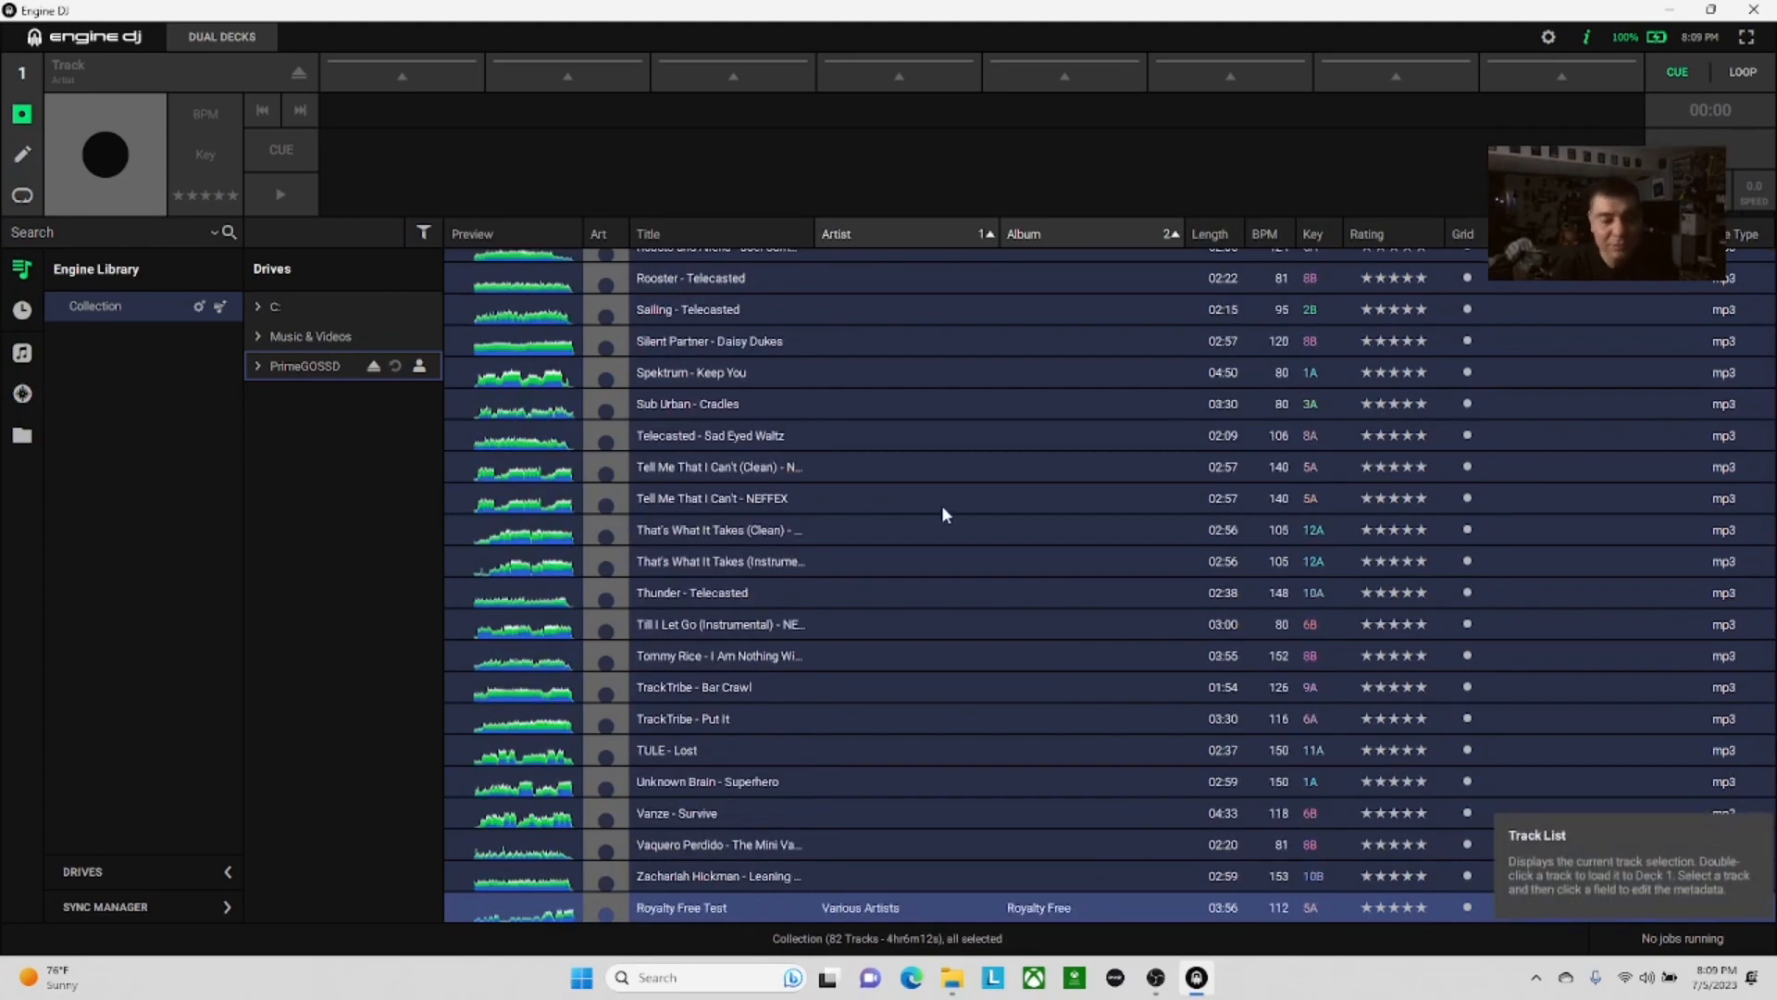
pyautogui.rightClick(983, 526)
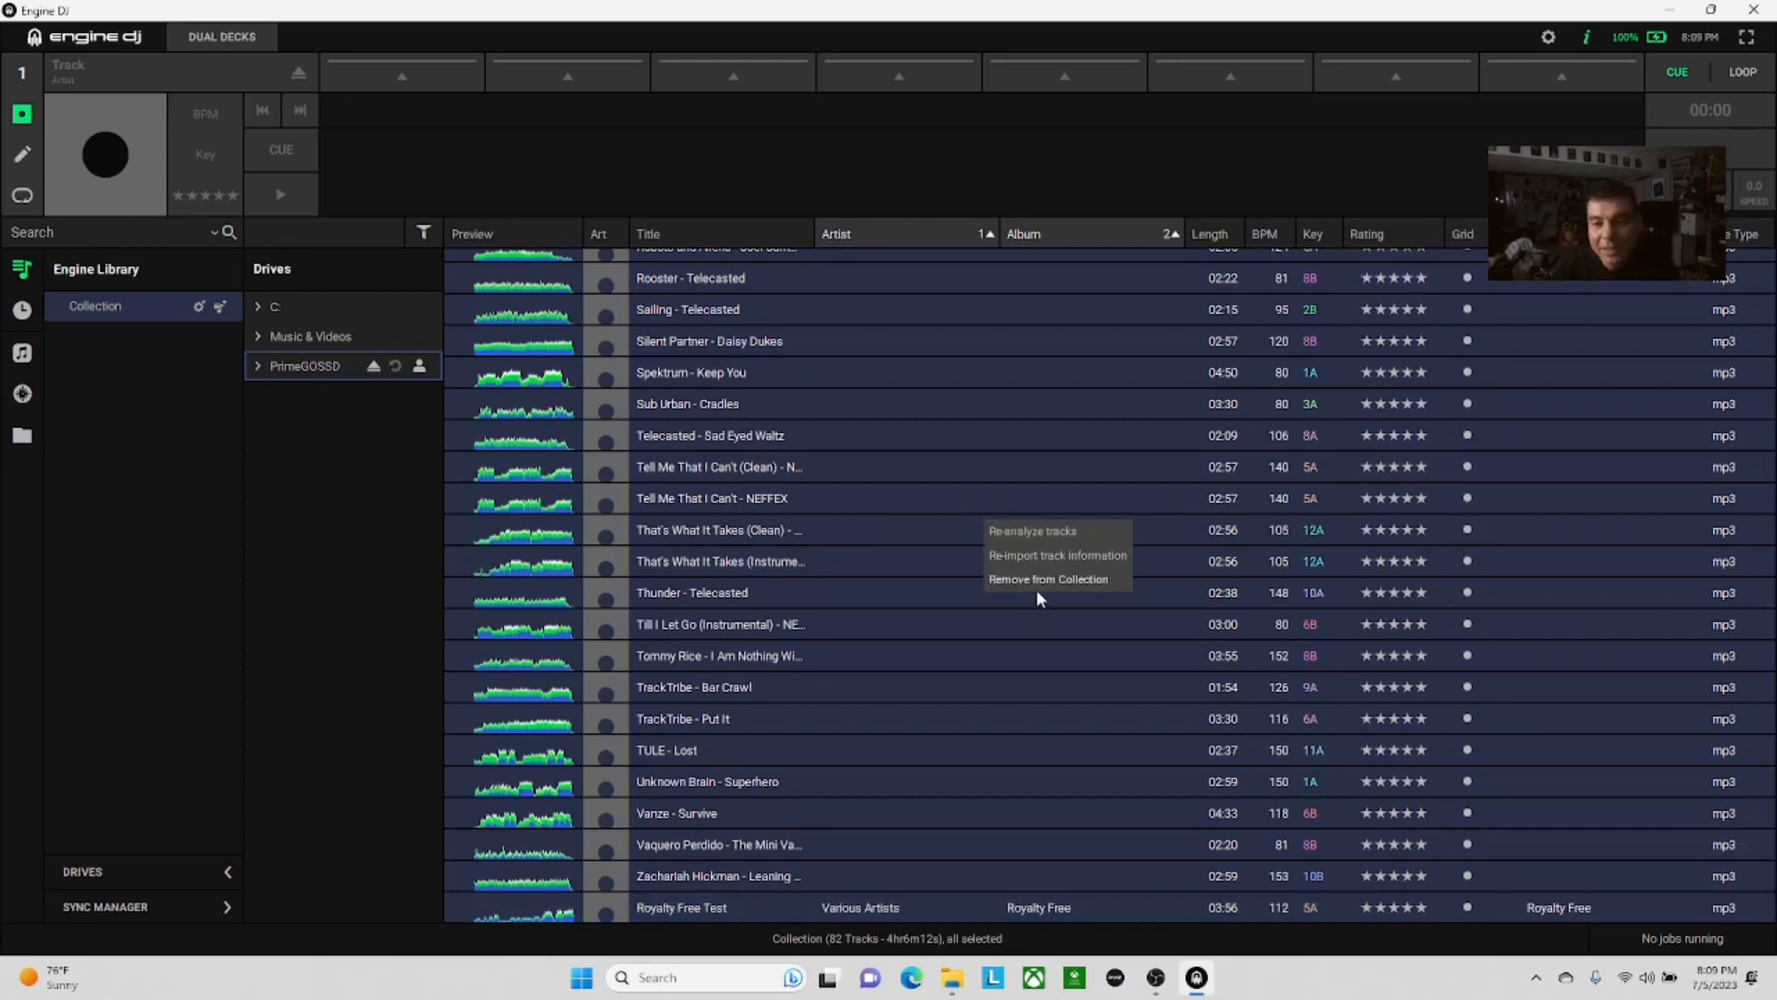
pyautogui.click(1038, 580)
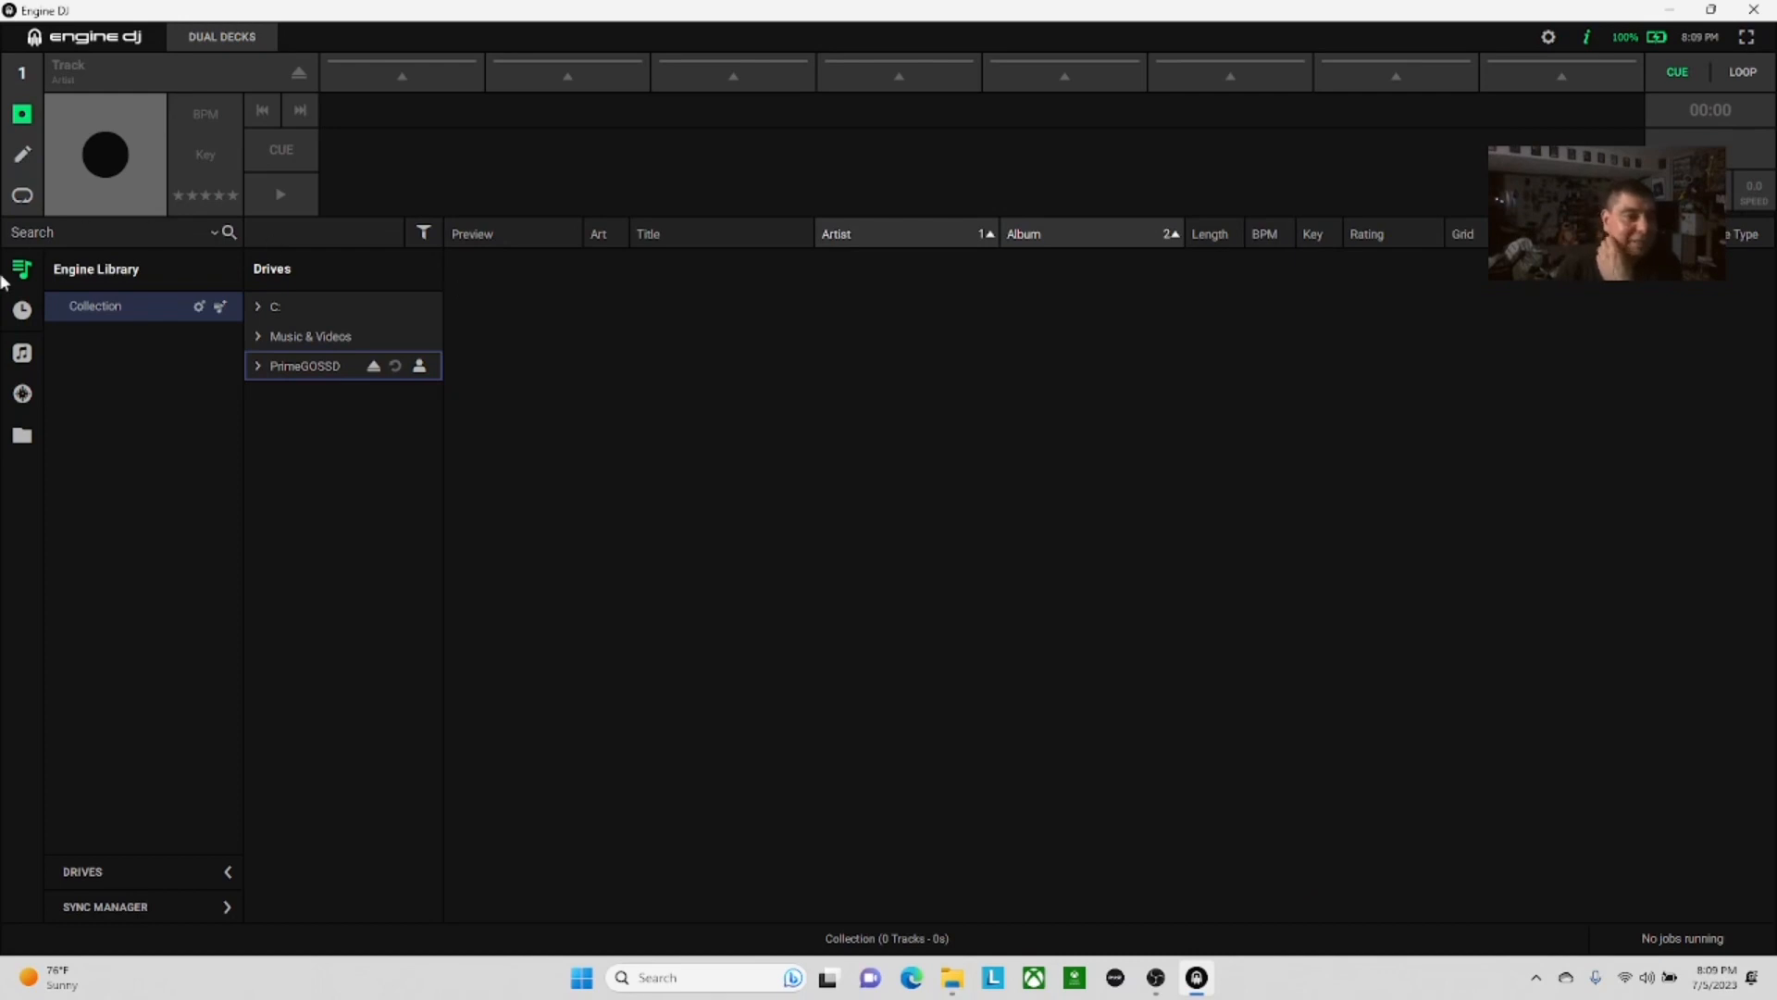
# Step: Check the Engine Library collection, the Music & Videos drive's collection and the C: drive for leftover tracks
pyautogui.click(142, 311)
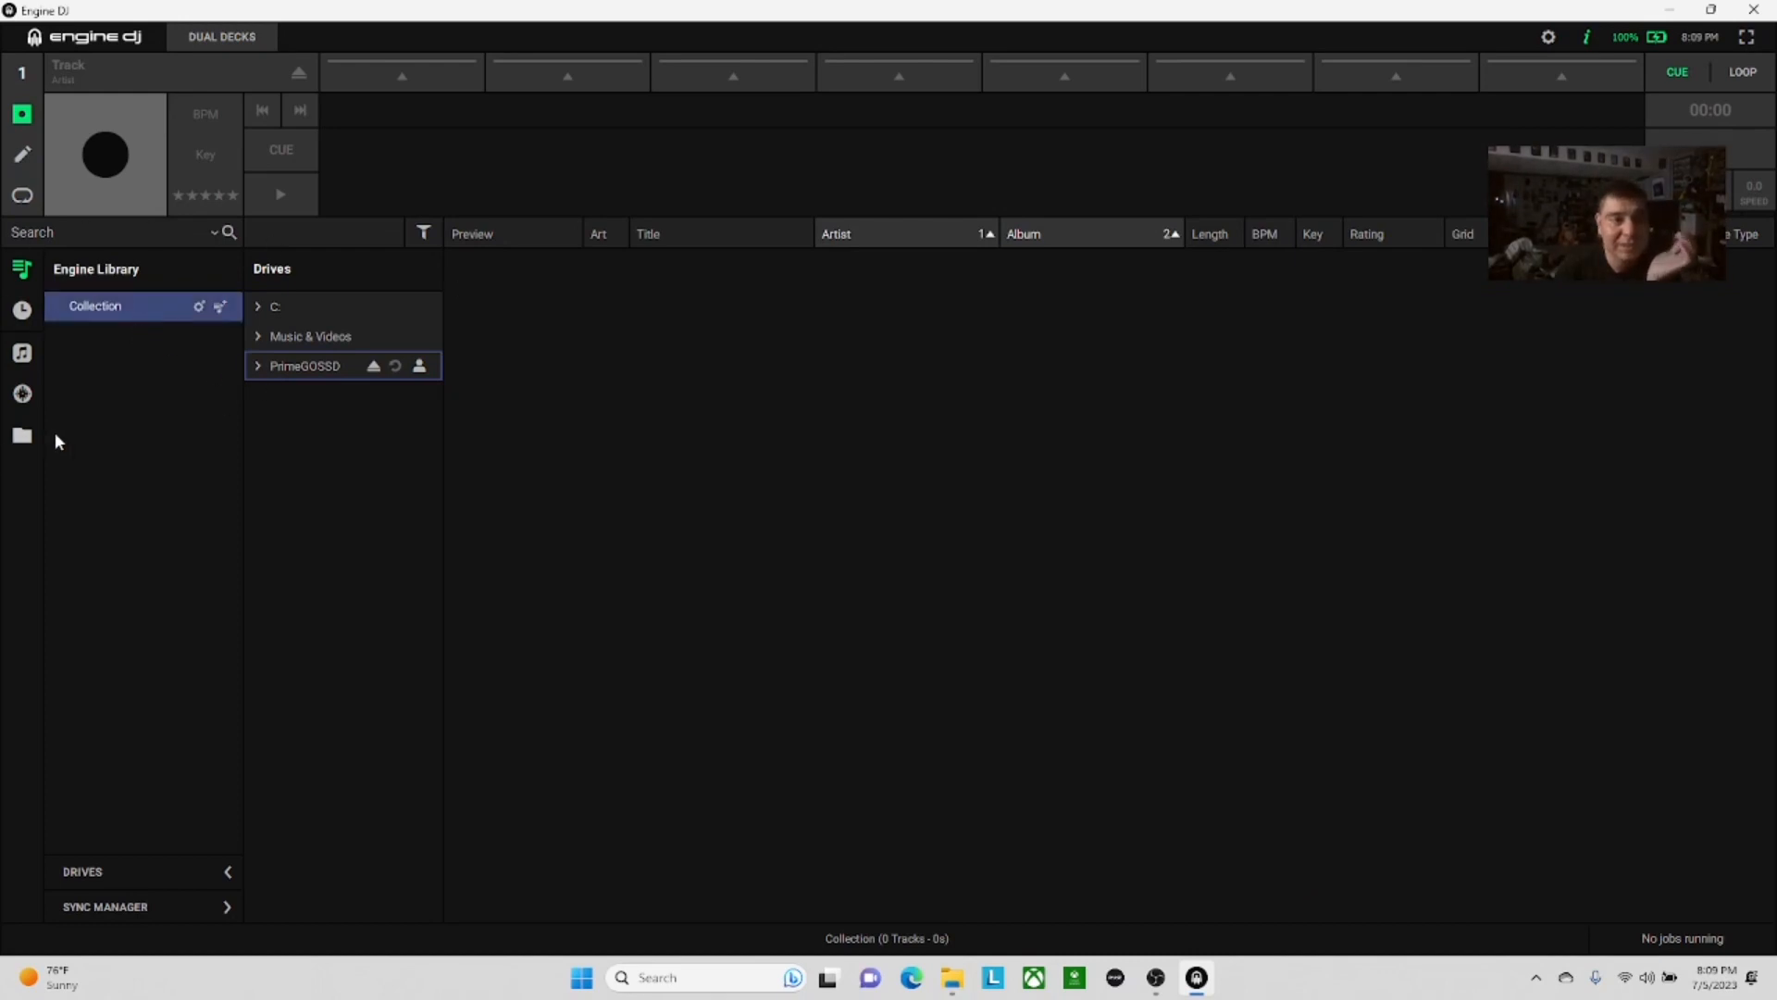
pyautogui.click(259, 341)
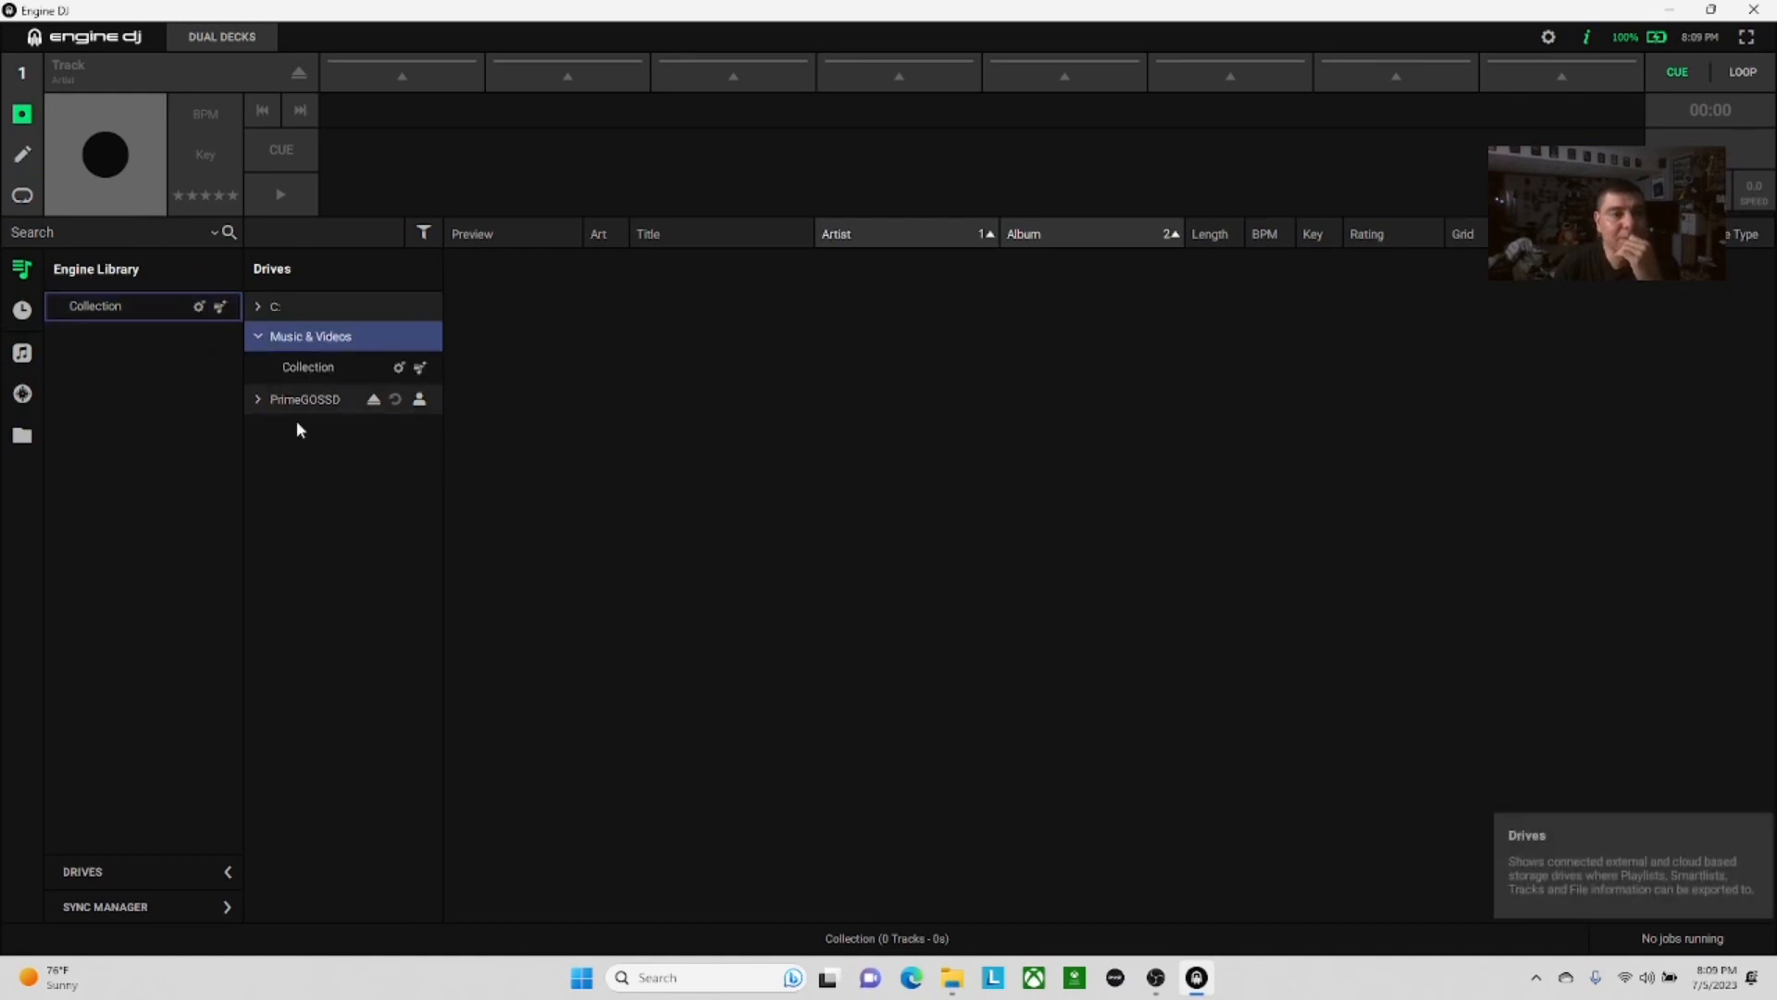
pyautogui.click(335, 366)
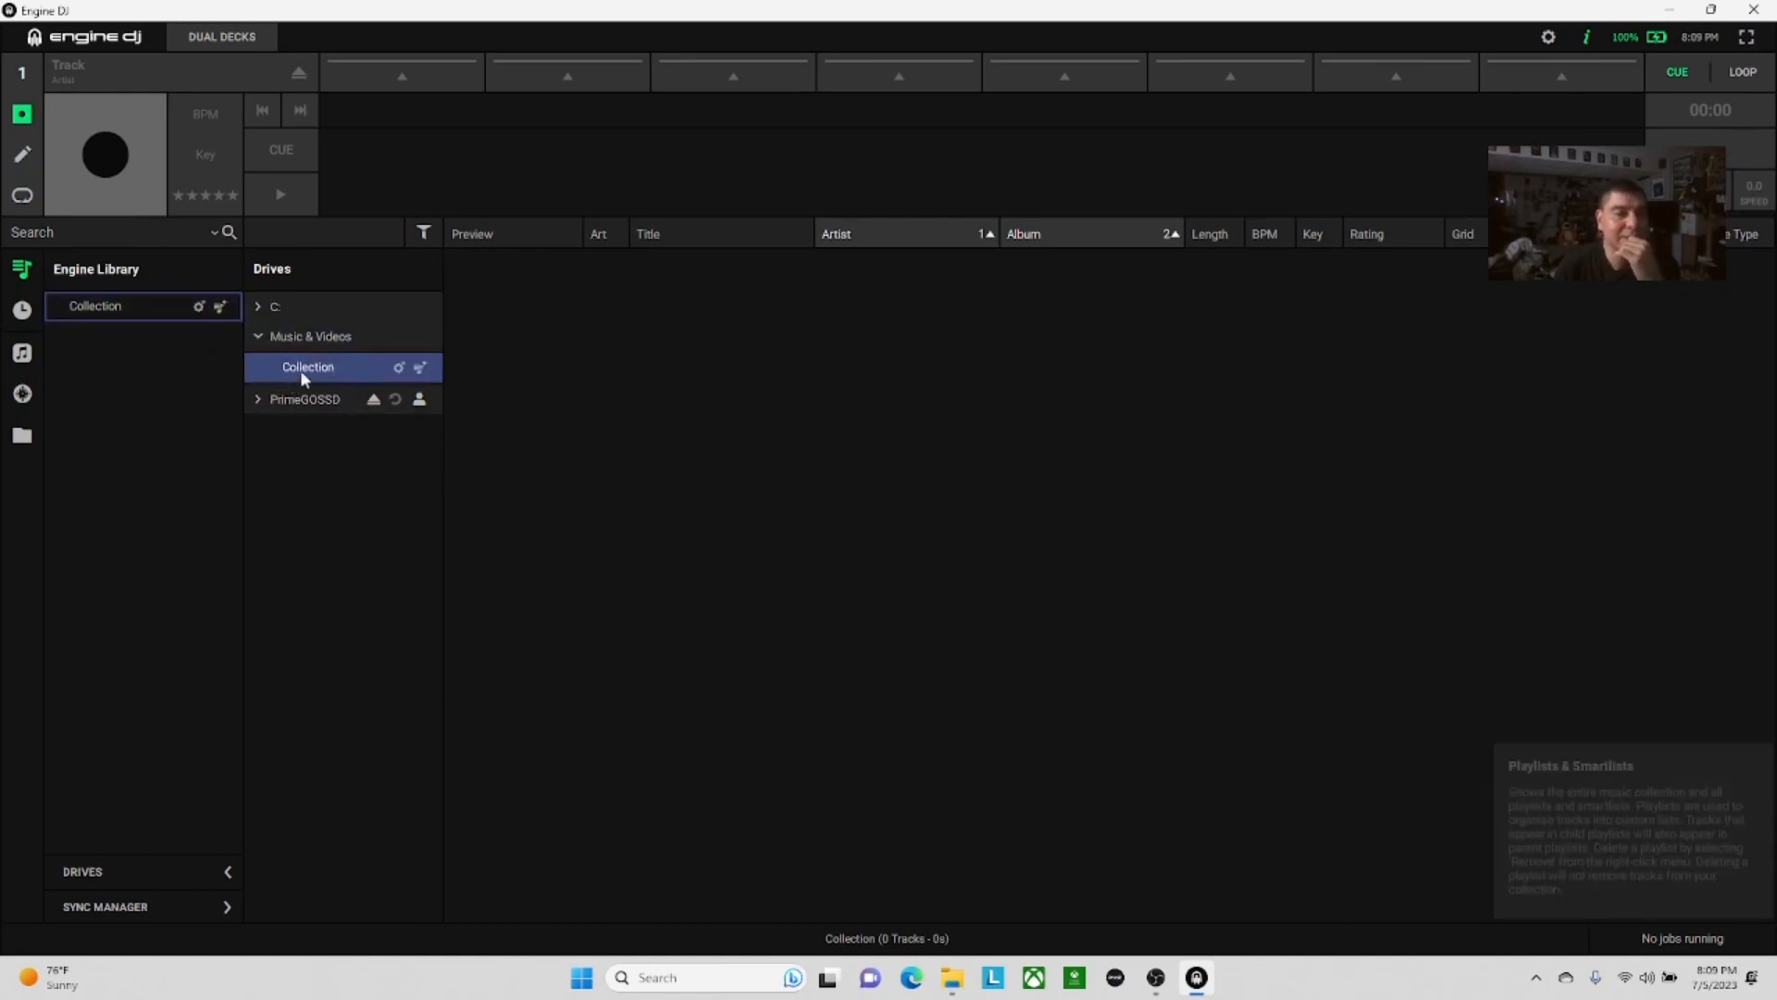
pyautogui.click(258, 335)
pyautogui.click(260, 311)
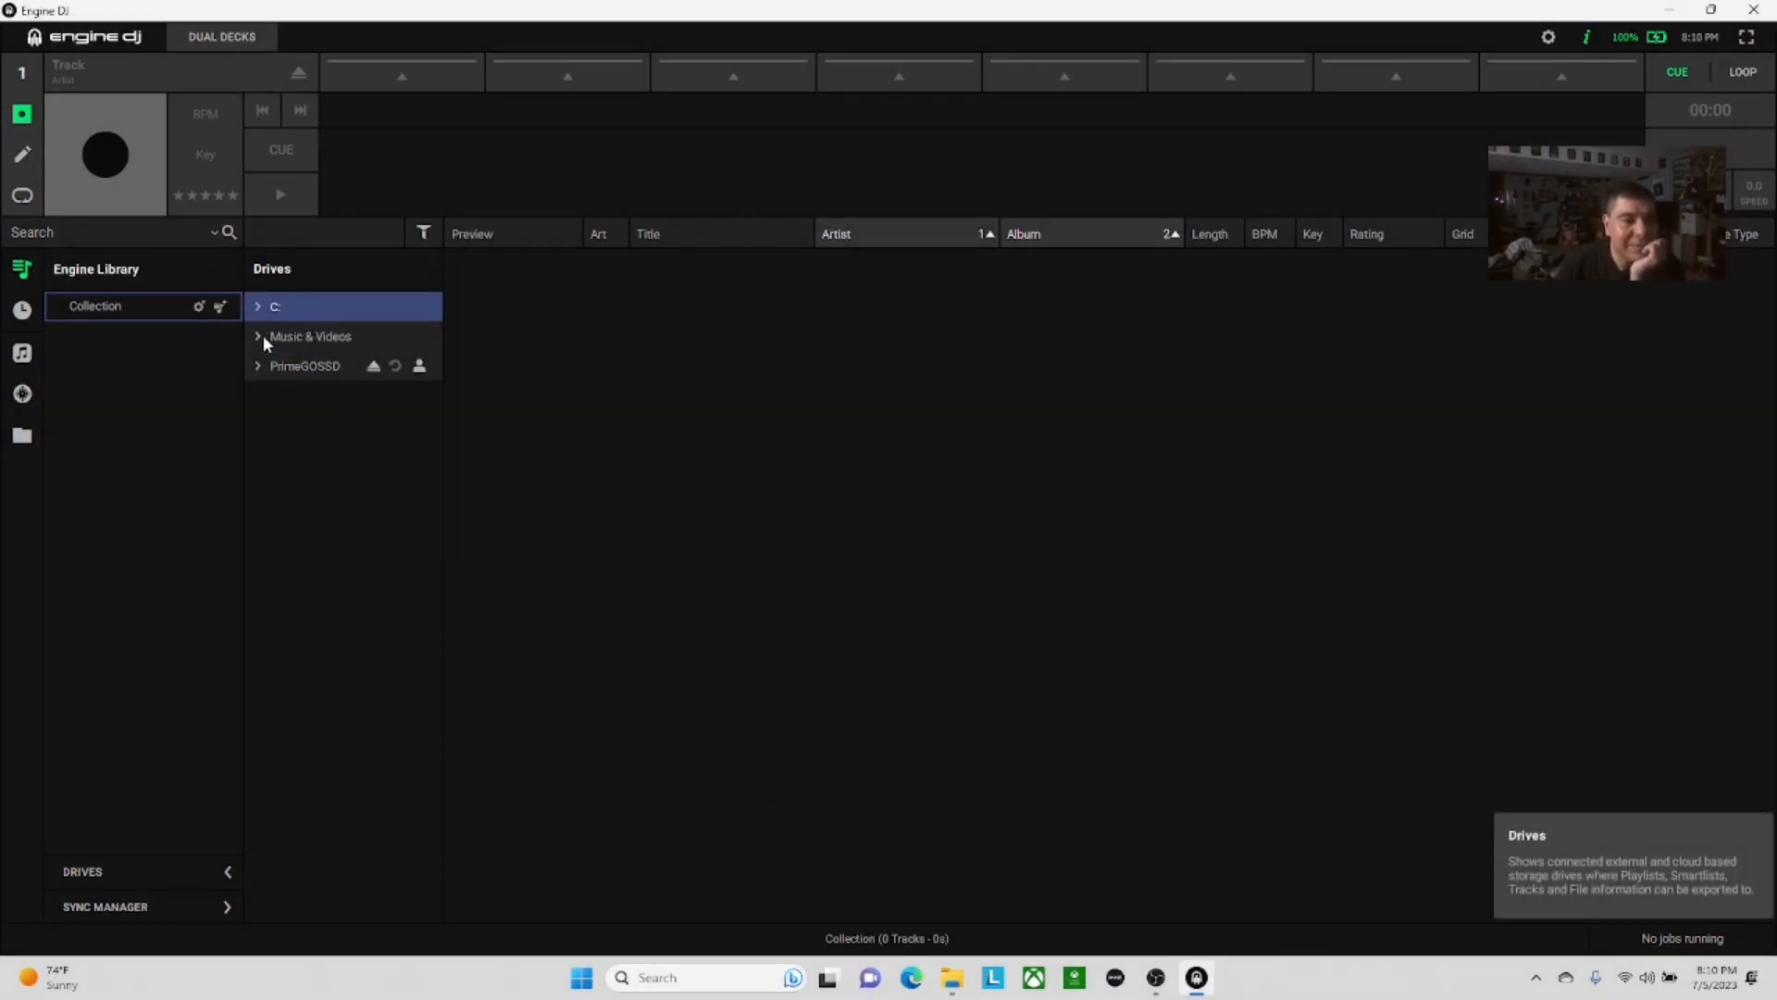
pyautogui.click(261, 335)
pyautogui.click(304, 369)
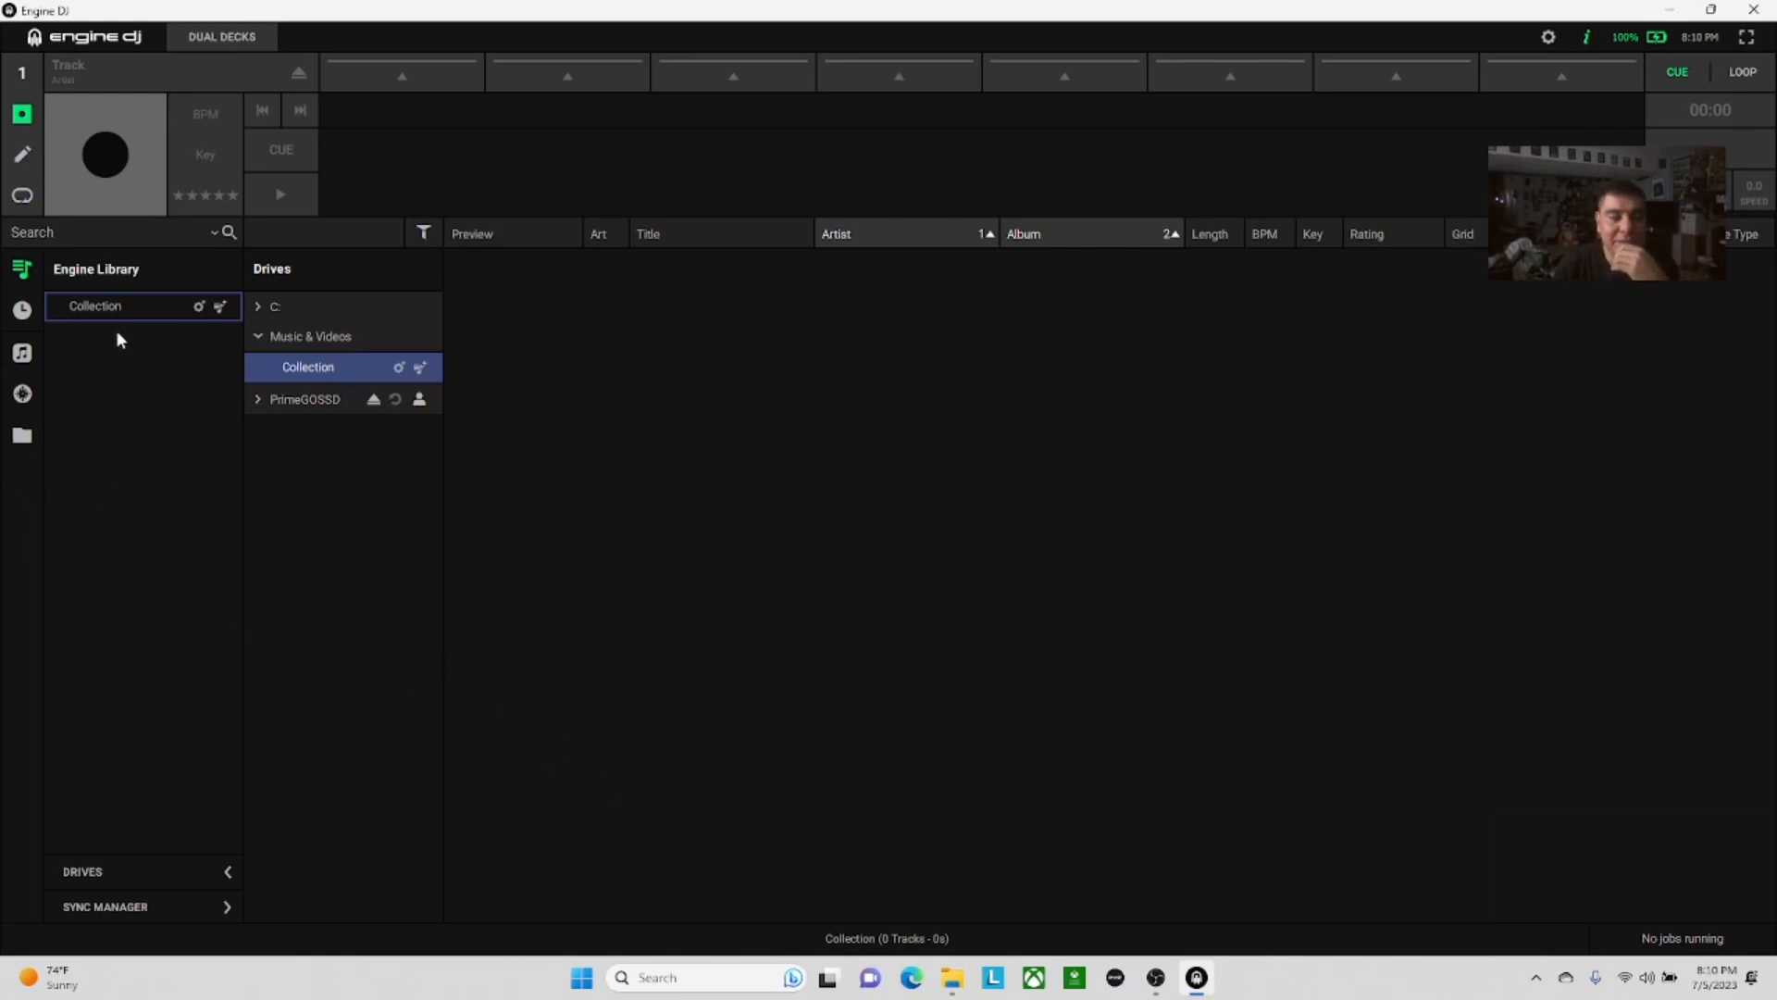
pyautogui.click(102, 309)
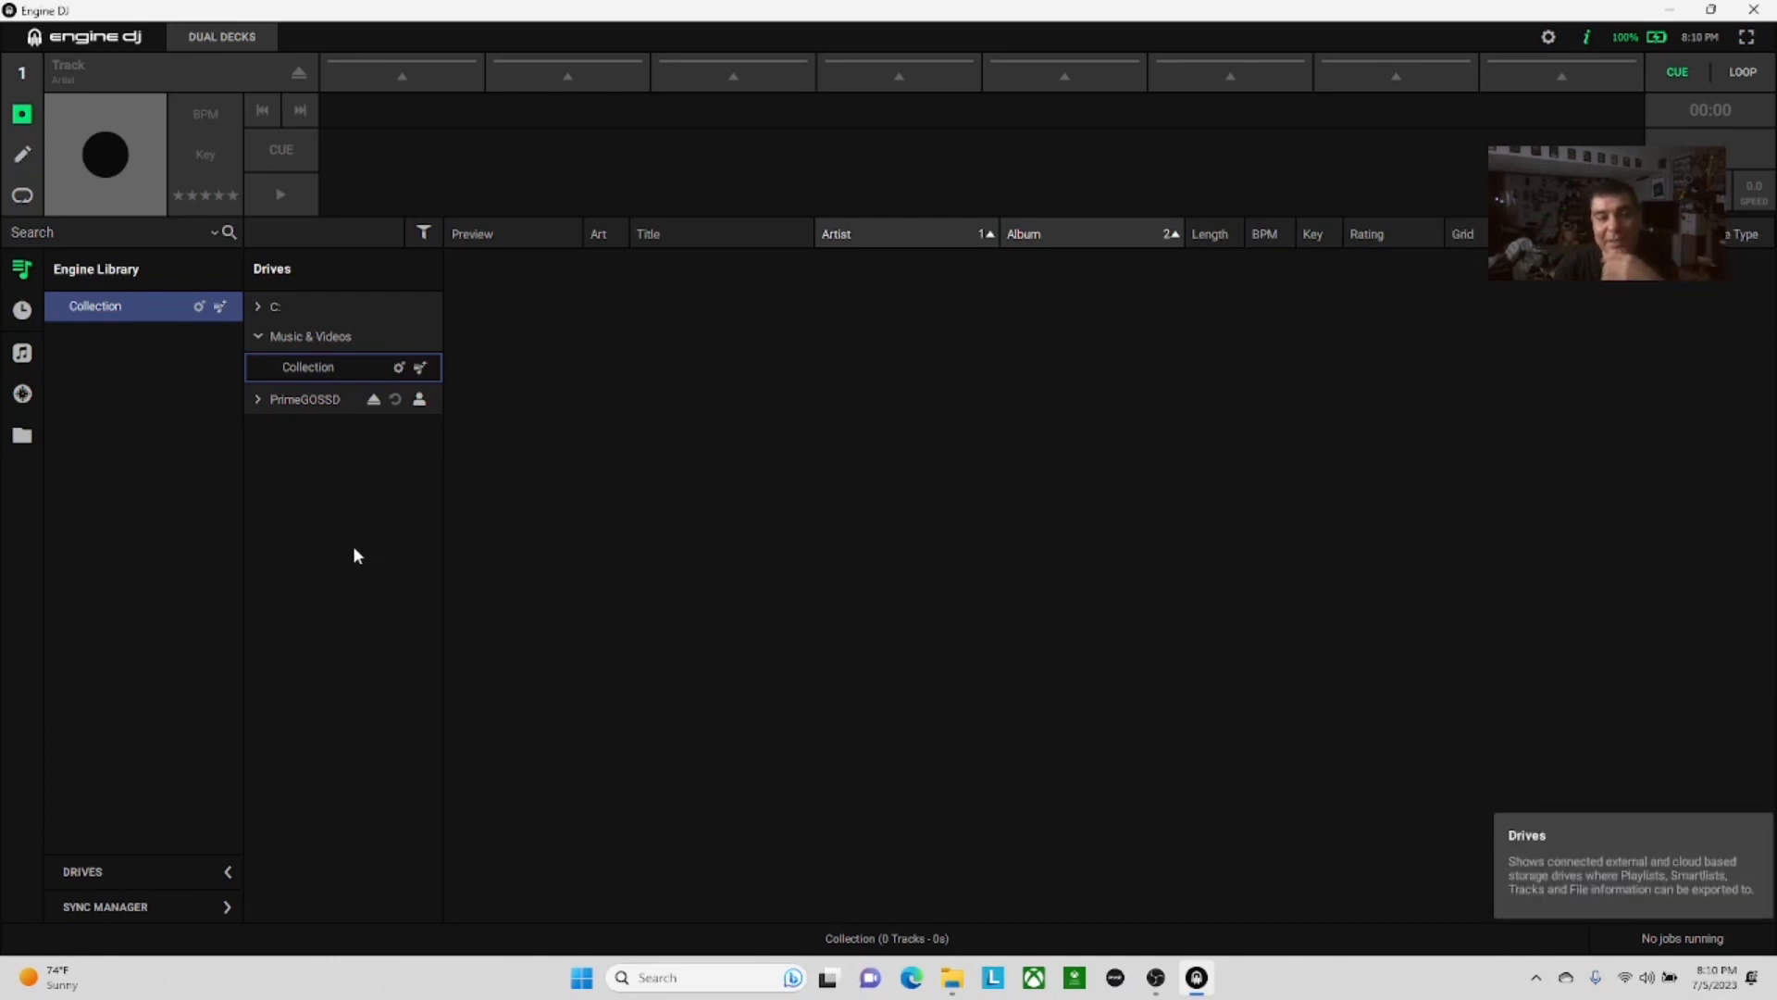
# Step: Switch to File Explorer and open the Music & Videos (M:) drive
pyautogui.moveTo(953, 981)
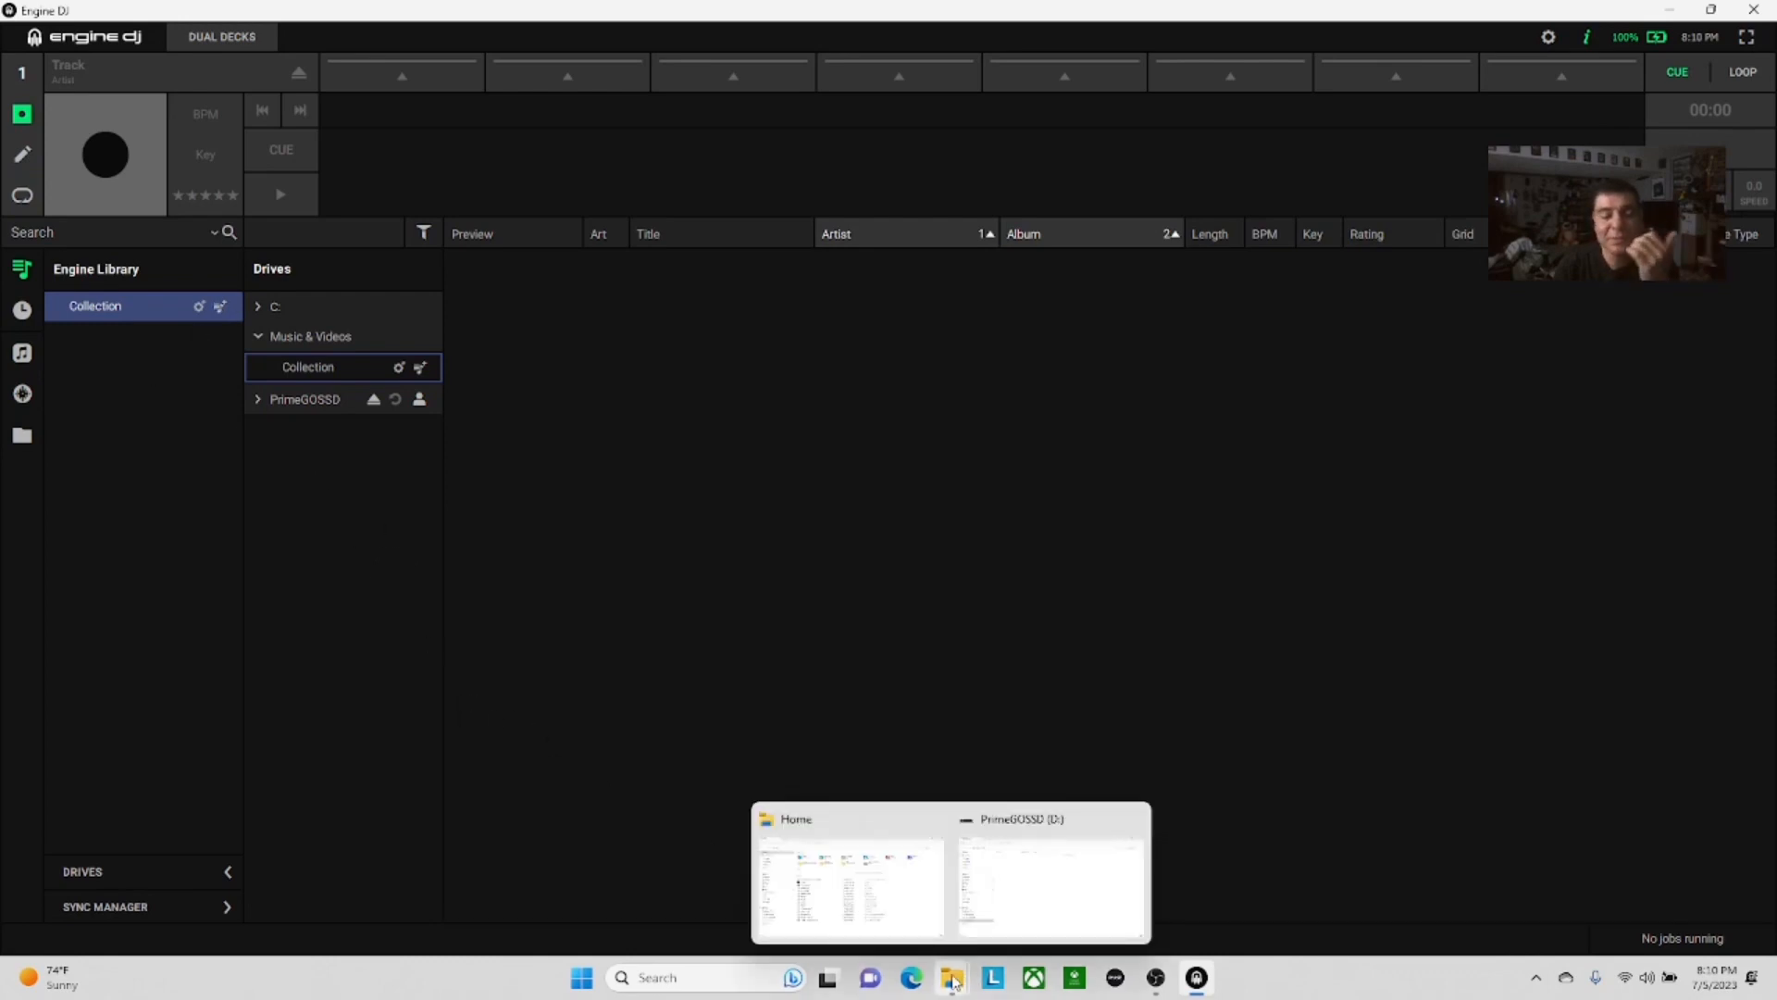
pyautogui.click(880, 807)
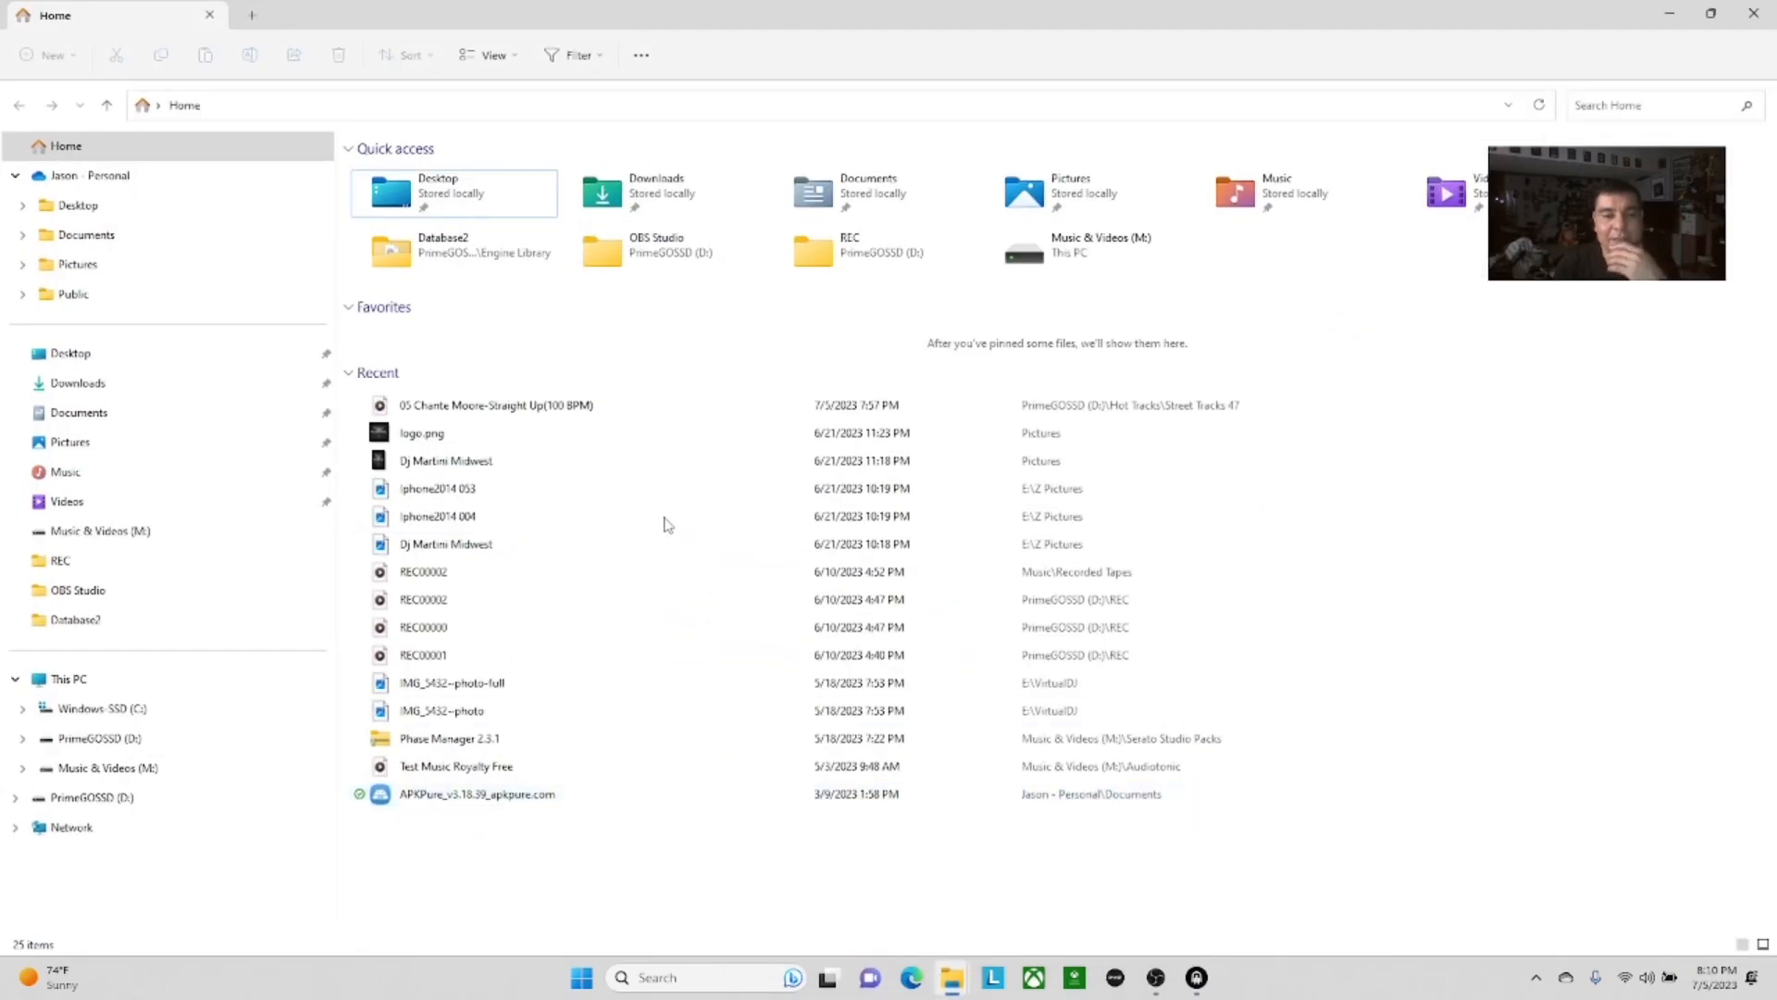
pyautogui.click(123, 768)
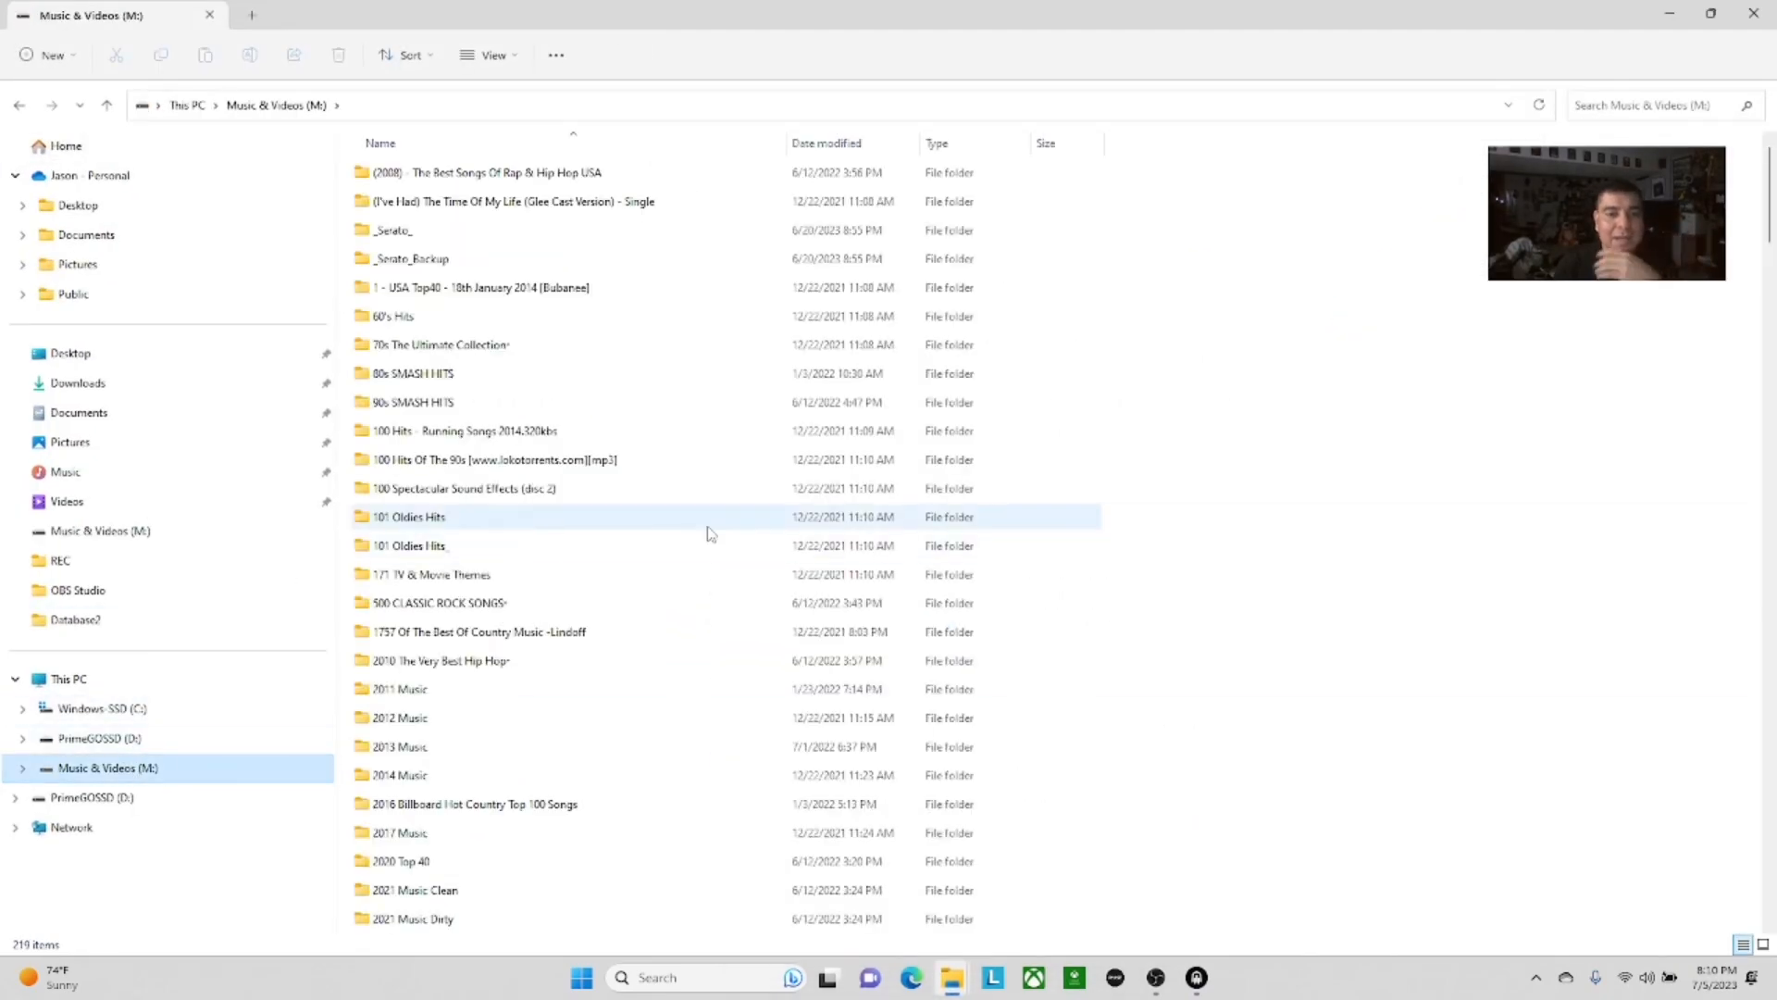
# Step: Add the 60's Hits folder from the Music & Videos (M:) drive to the Engine Library and close File Explorer
pyautogui.scroll(-3, 606, 530)
pyautogui.scroll(3, 639, 463)
pyautogui.scroll(-20, 644, 435)
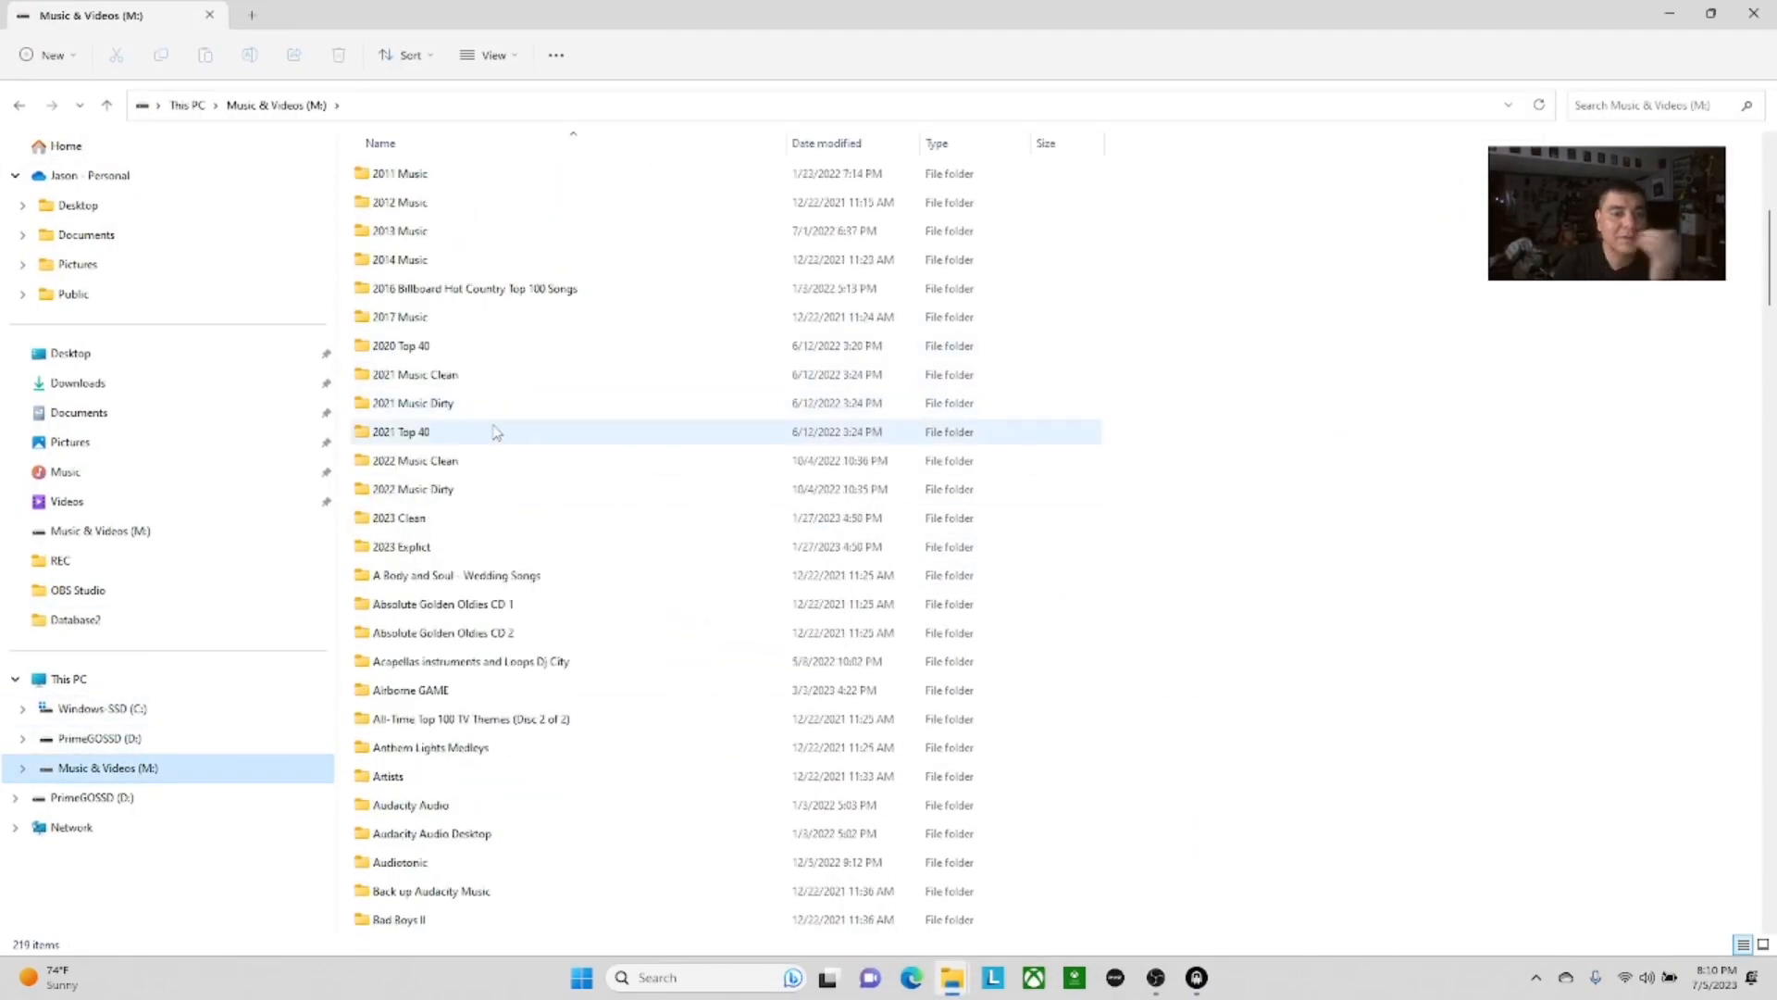
pyautogui.scroll(-20, 491, 555)
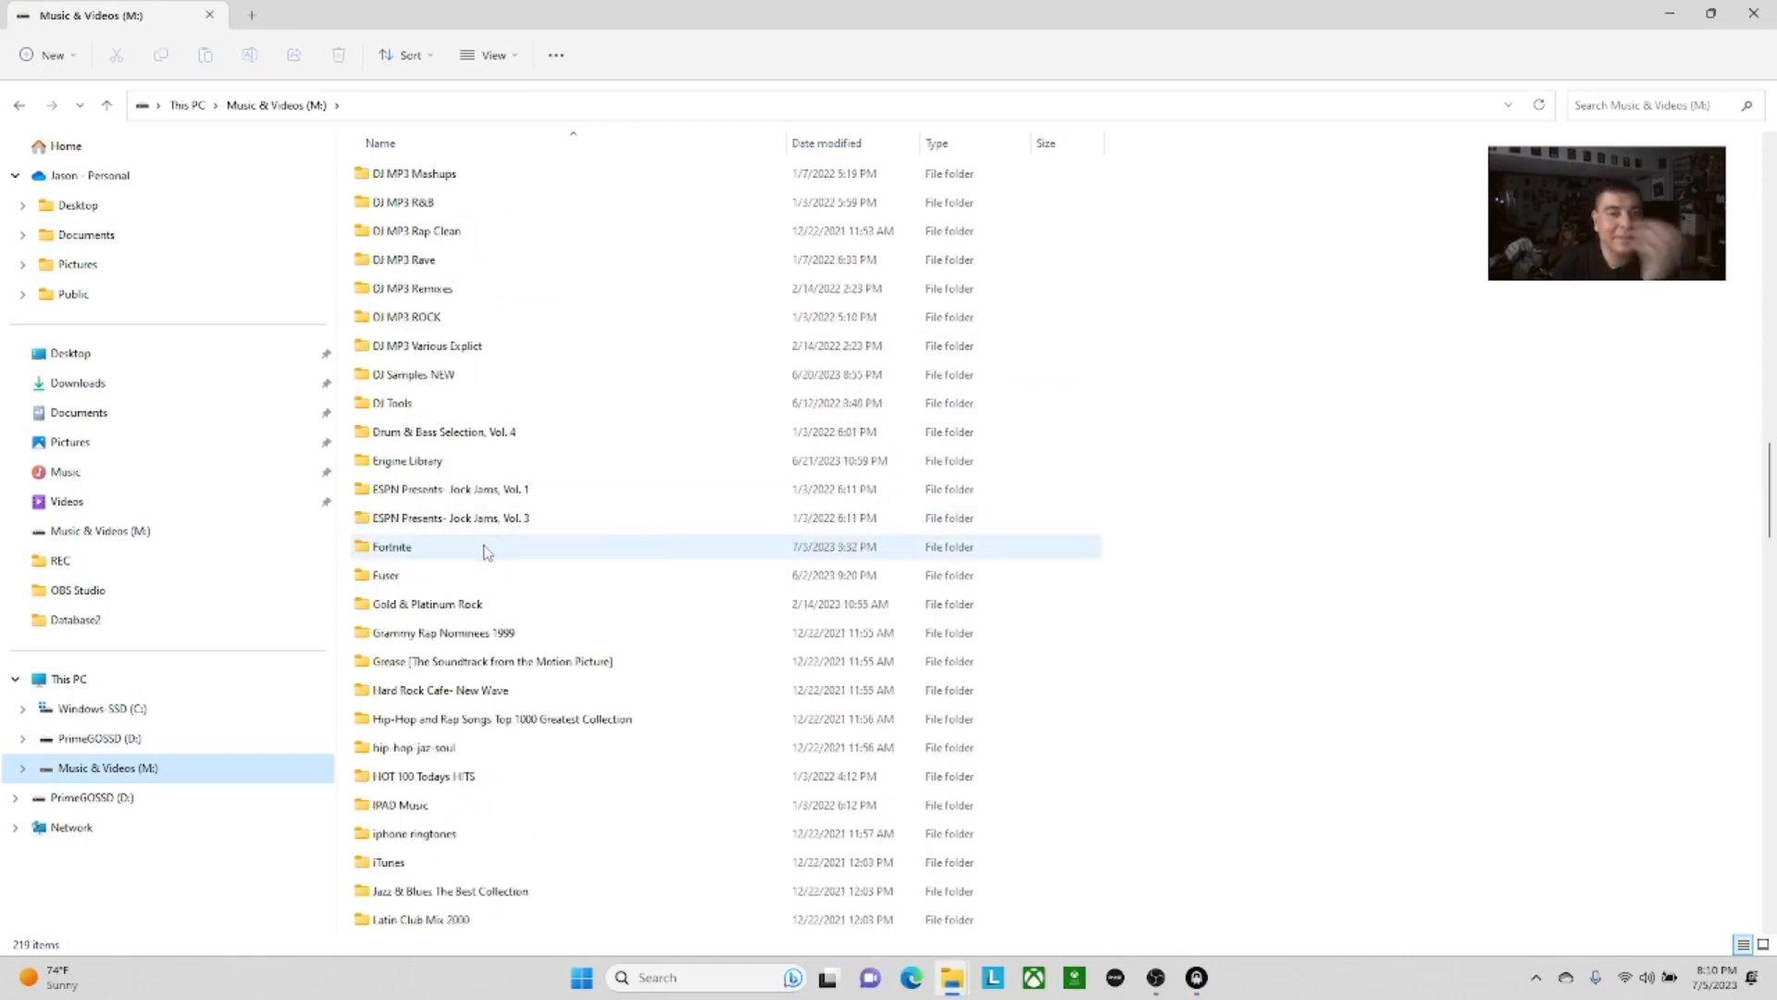
pyautogui.scroll(20, 537, 565)
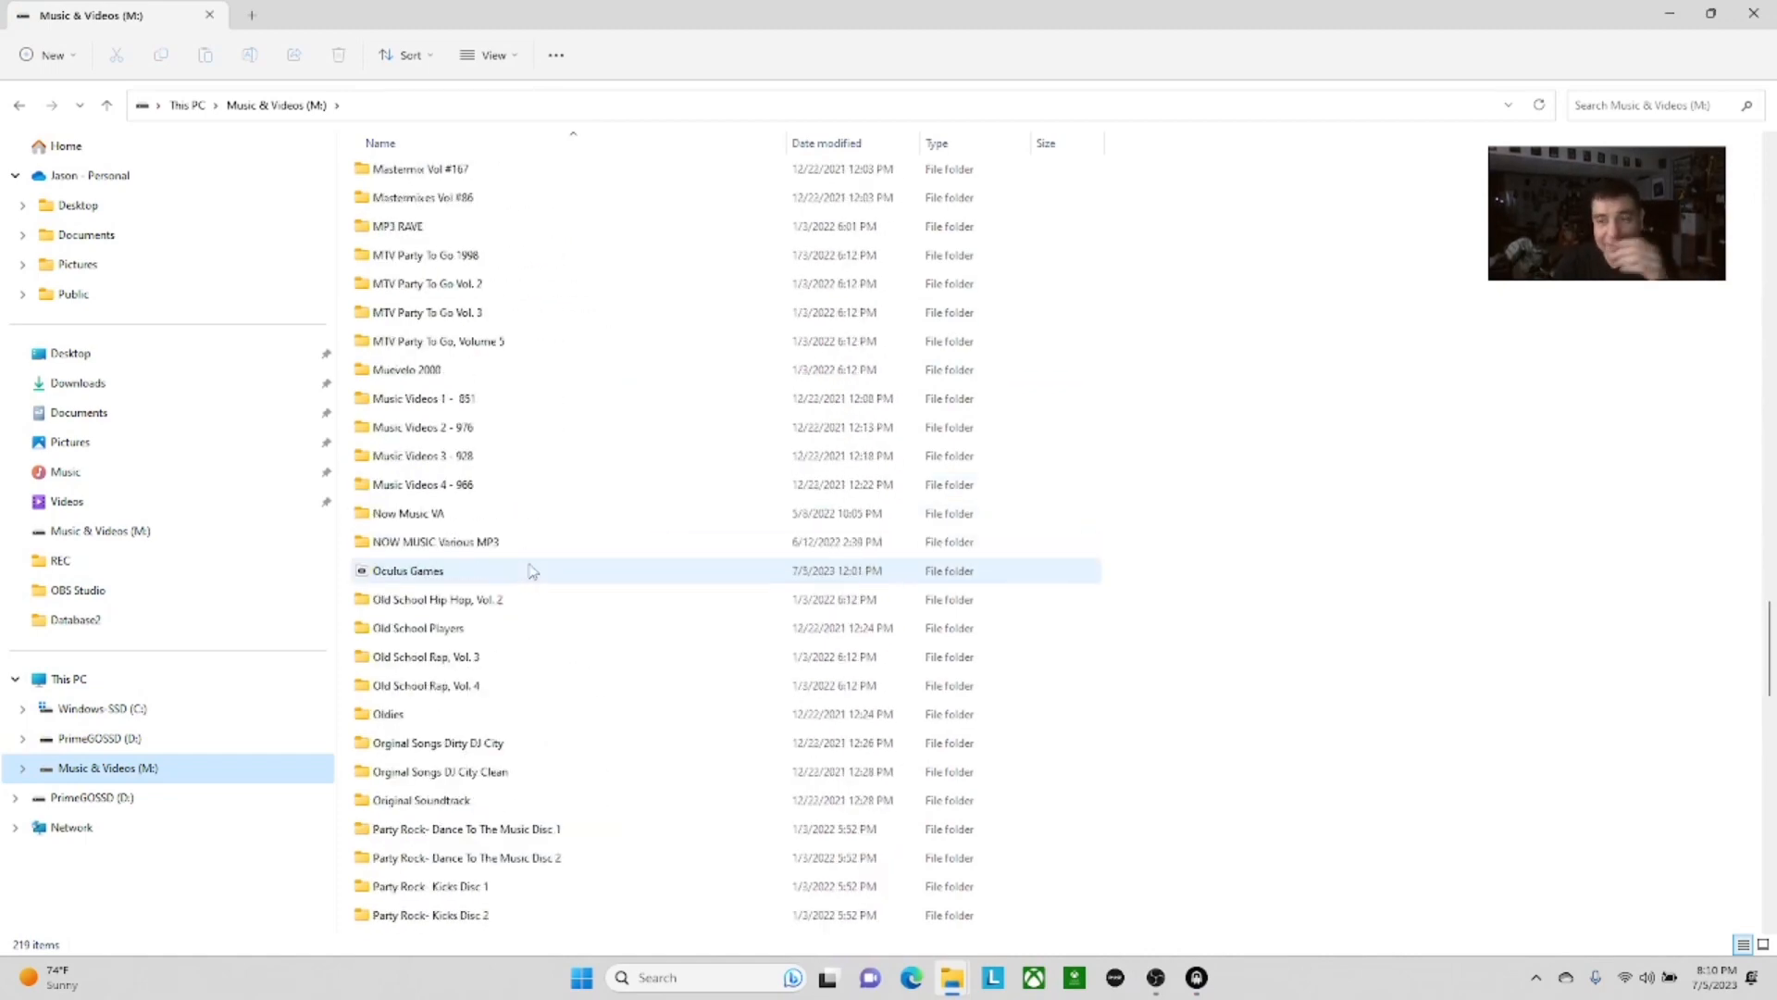
pyautogui.scroll(6, 552, 549)
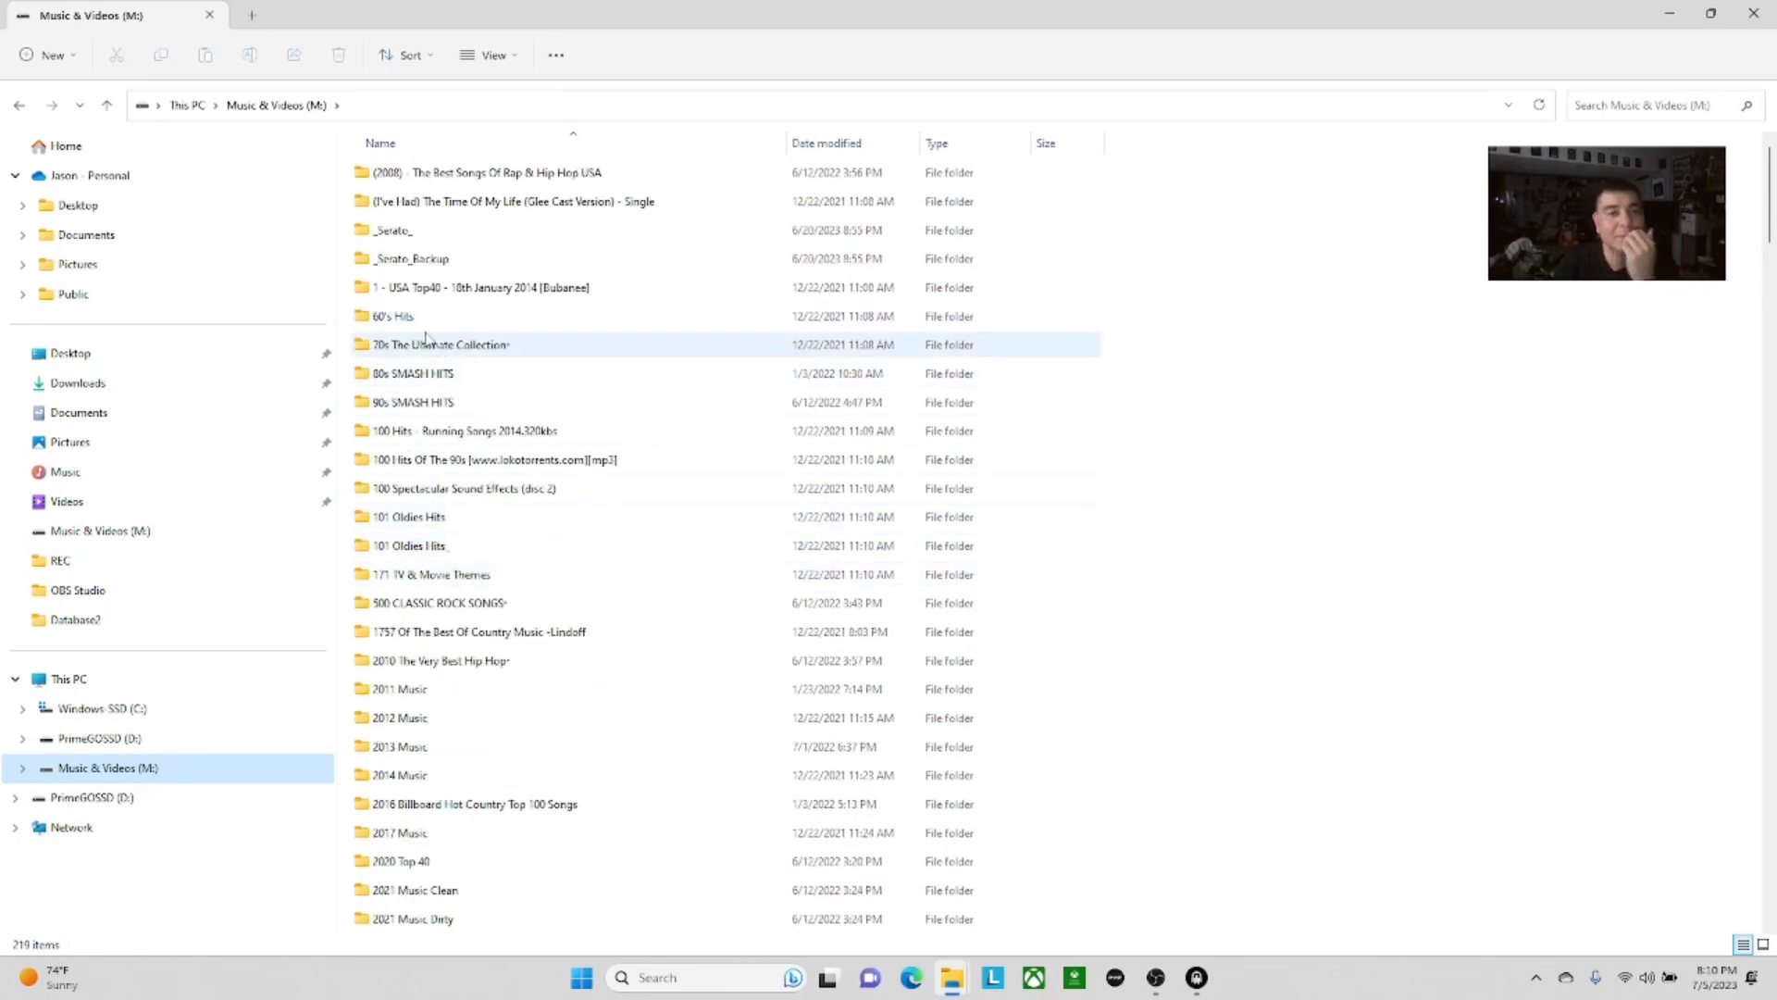
pyautogui.click(1711, 12)
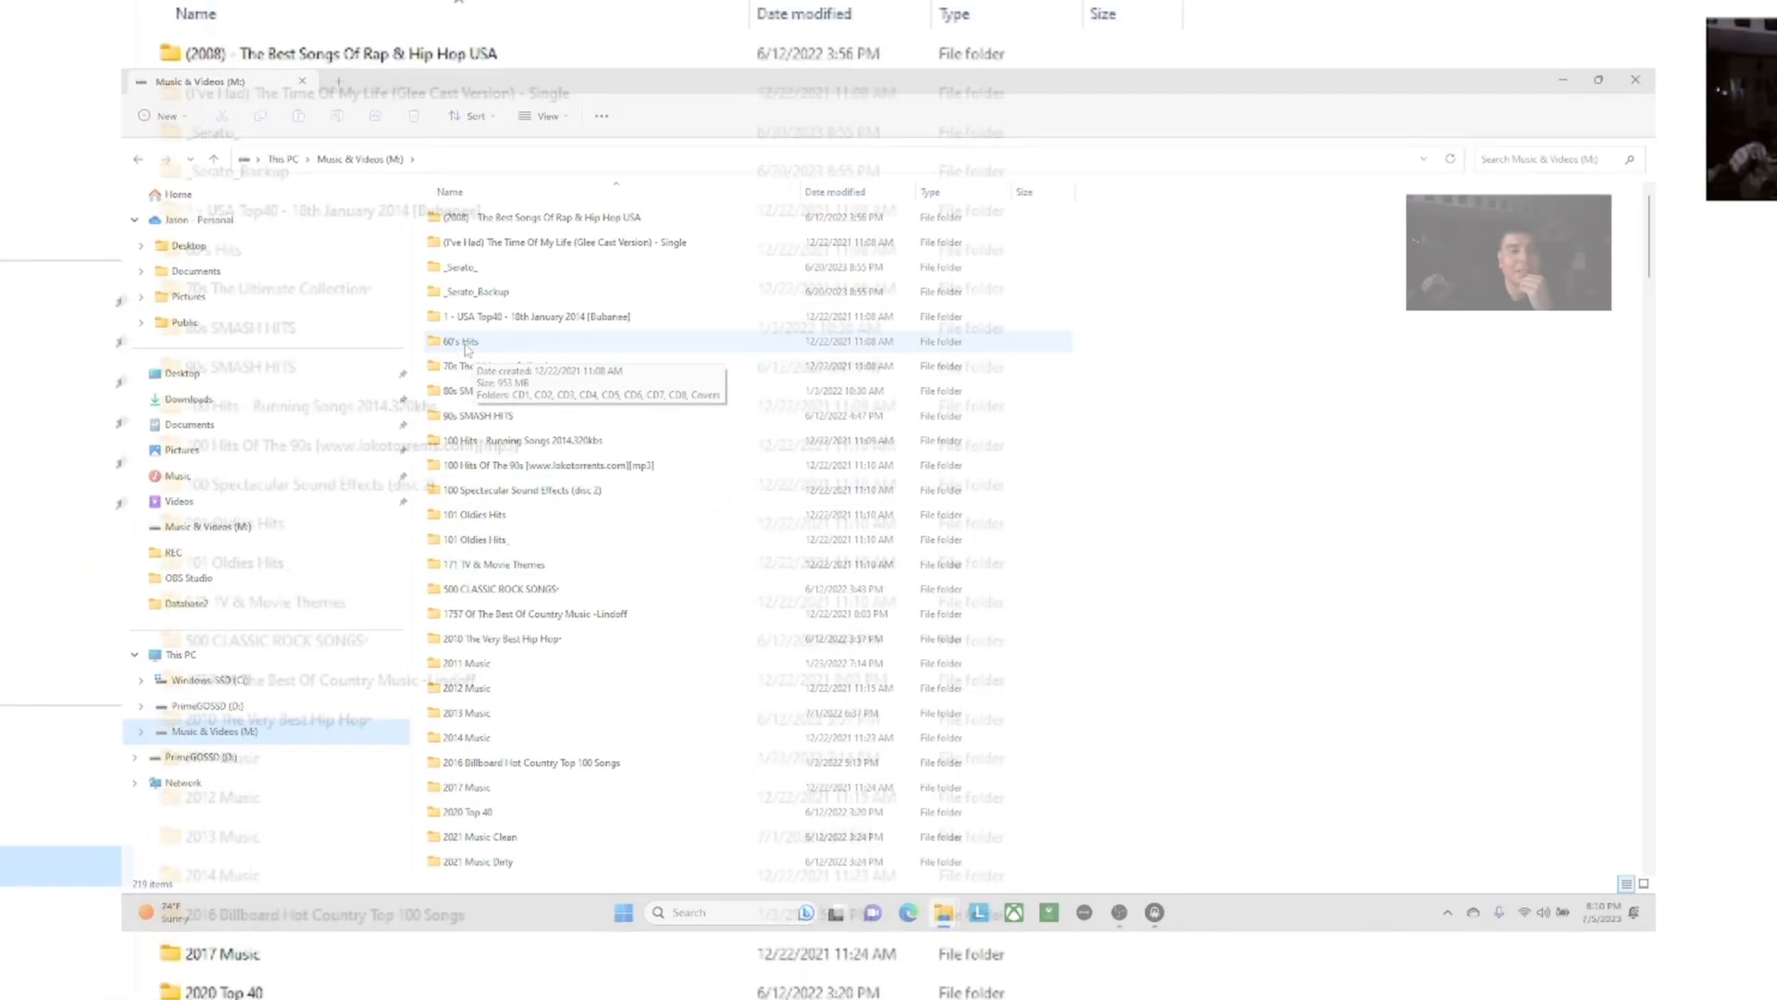
pyautogui.moveTo(567, 39); pyautogui.dragTo(1180, 161)
pyautogui.moveTo(1013, 450); pyautogui.dragTo(139, 467)
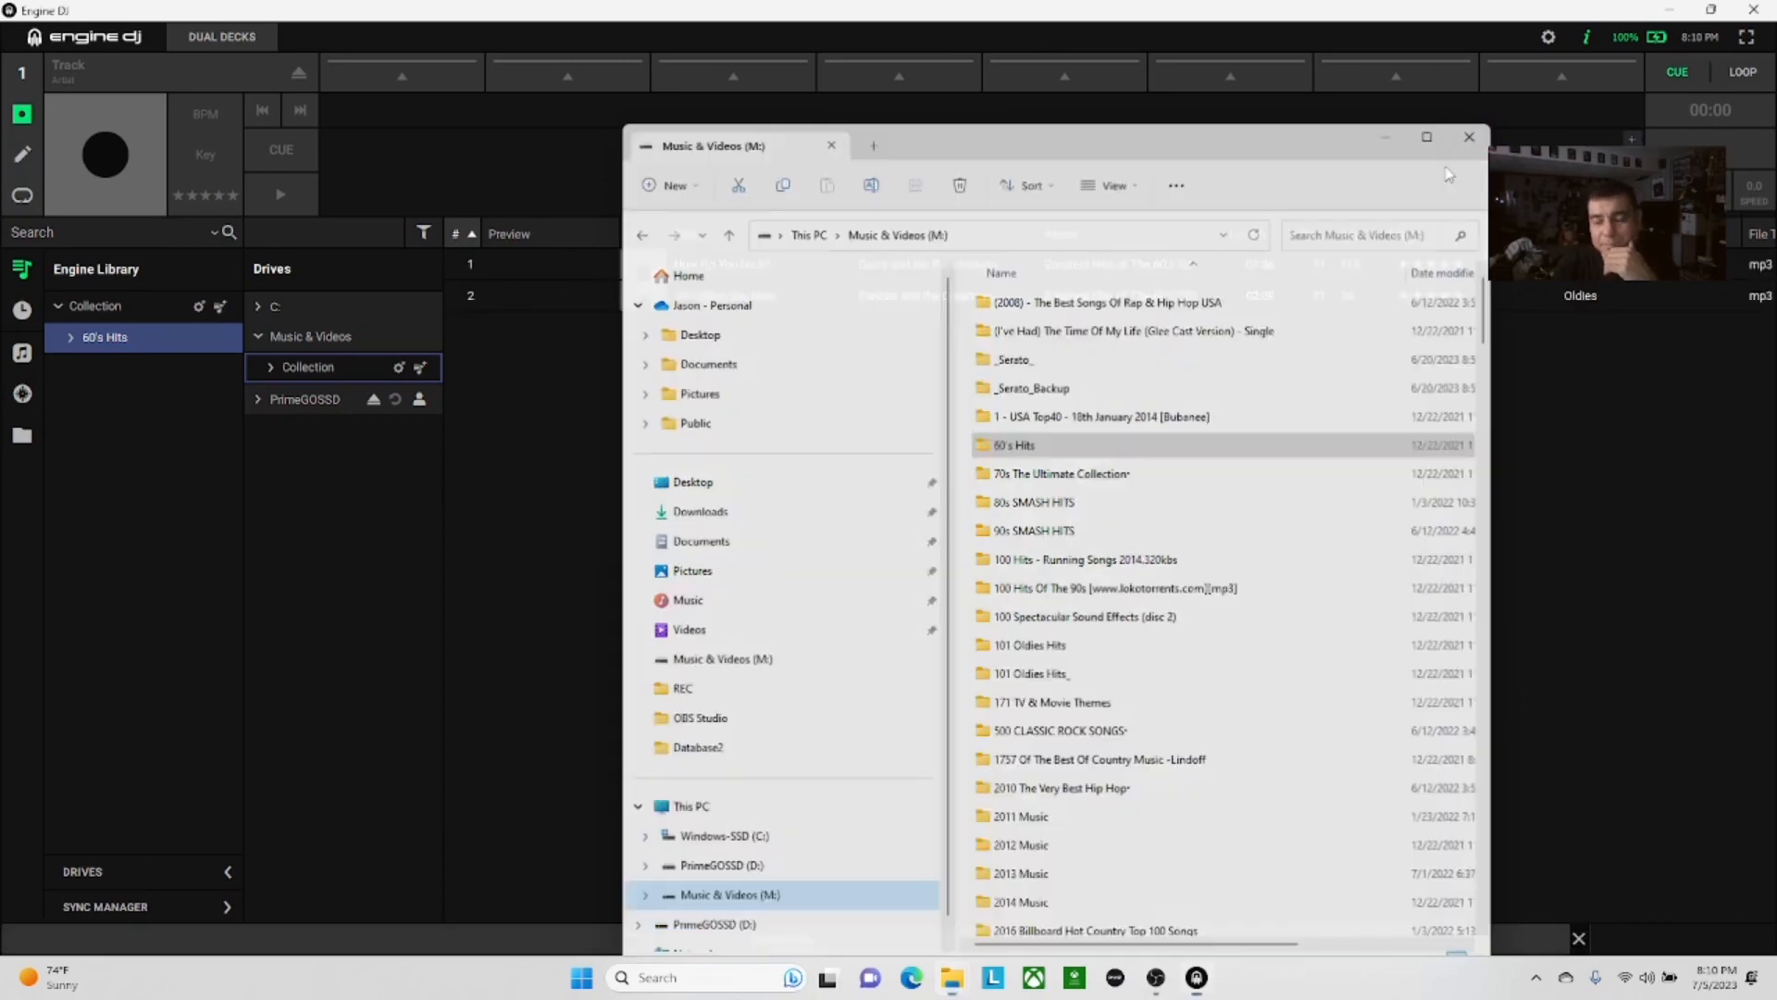
pyautogui.click(1471, 134)
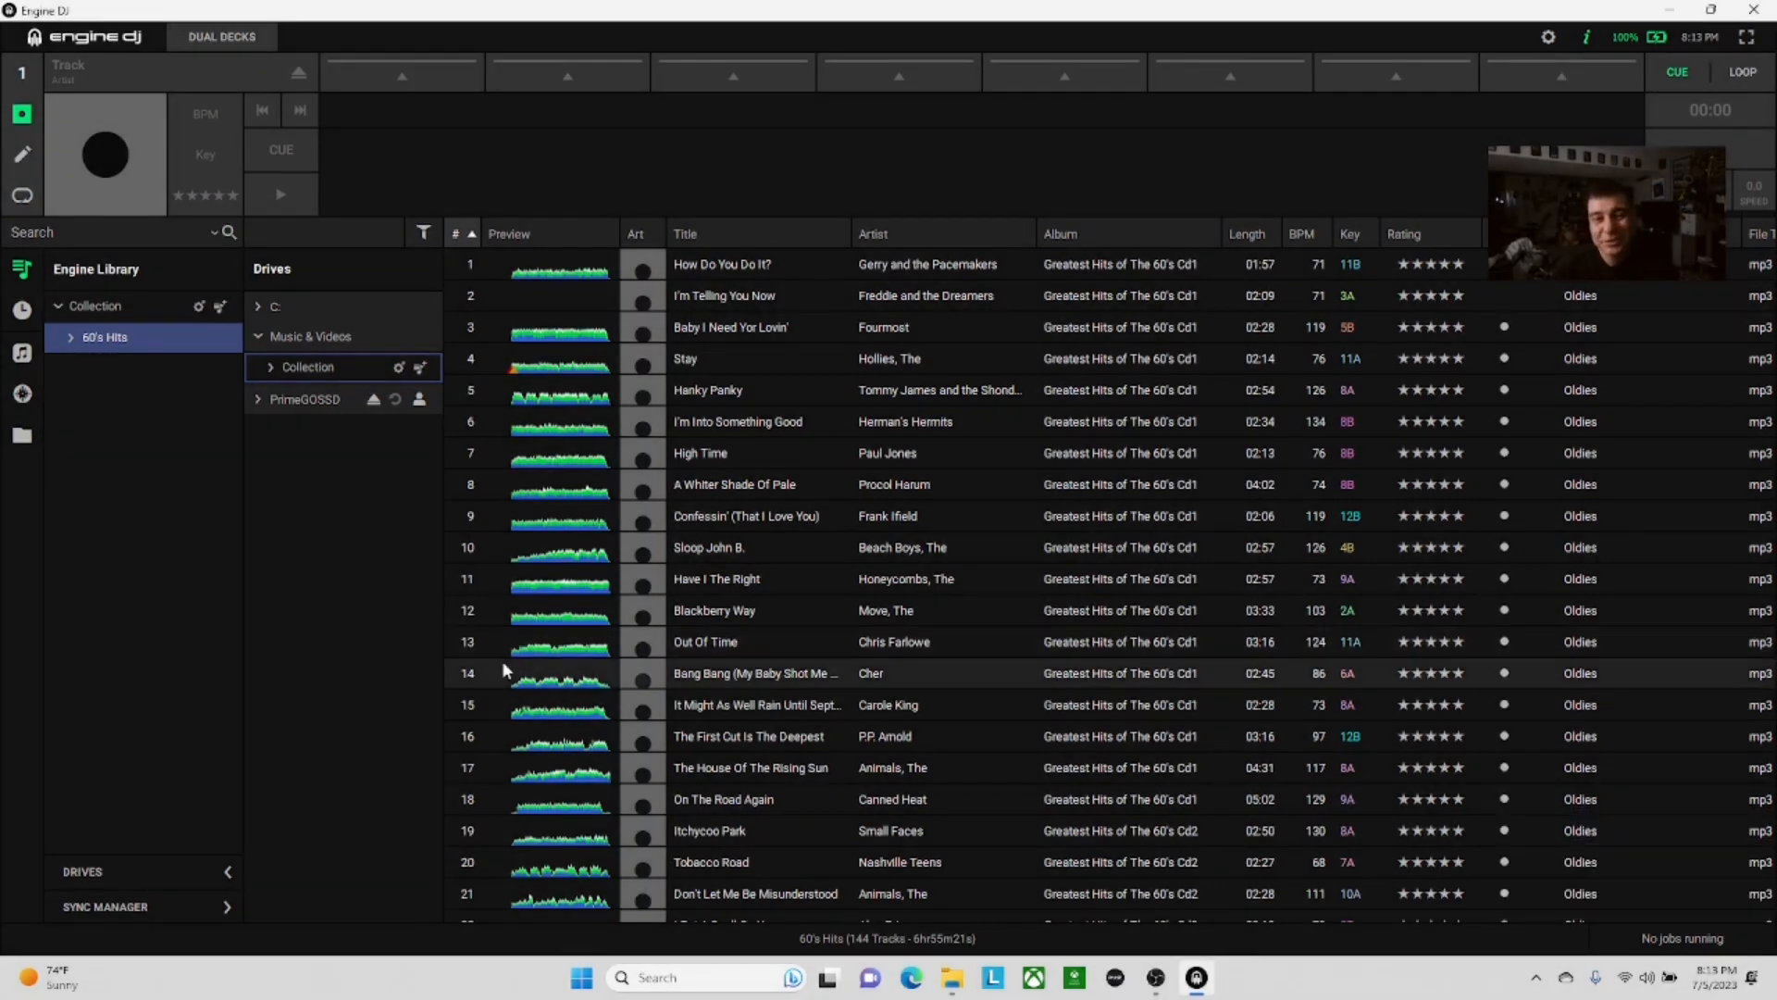
# Step: Open the Sync Manager and mark all playlists and smartlists, including 60's Hits, for export to PrimeGOSSD
pyautogui.scroll(-3, 516, 659)
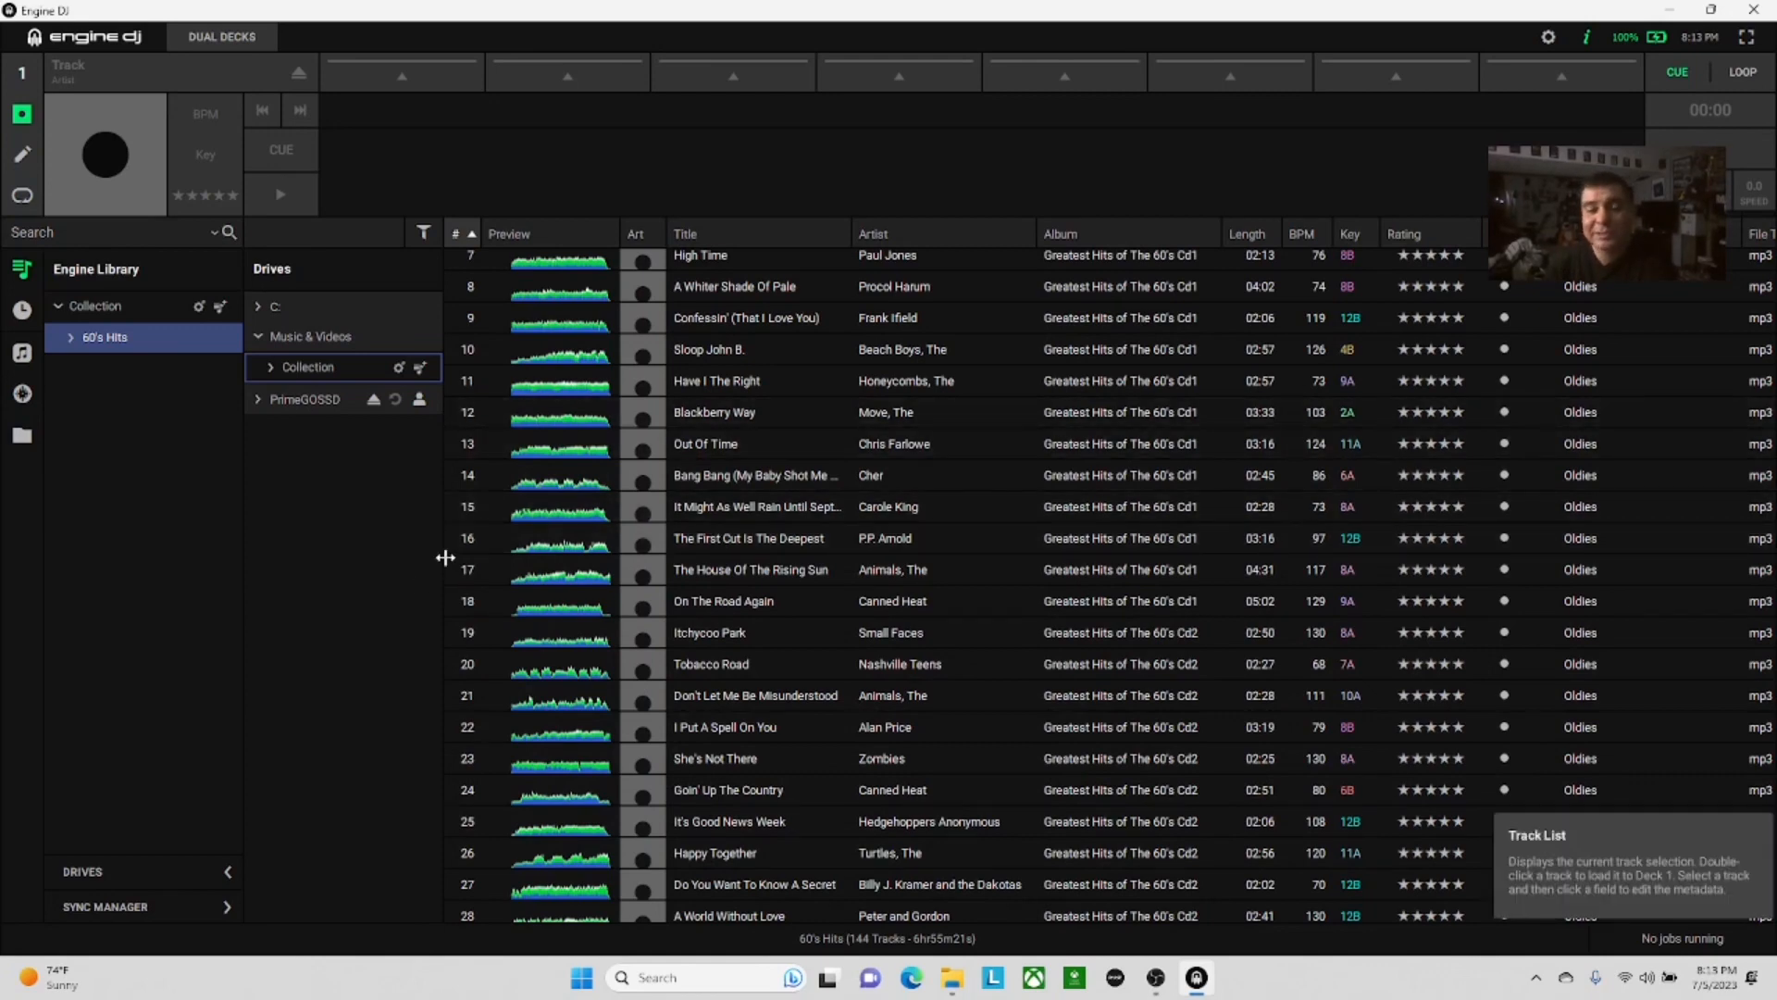
pyautogui.click(135, 907)
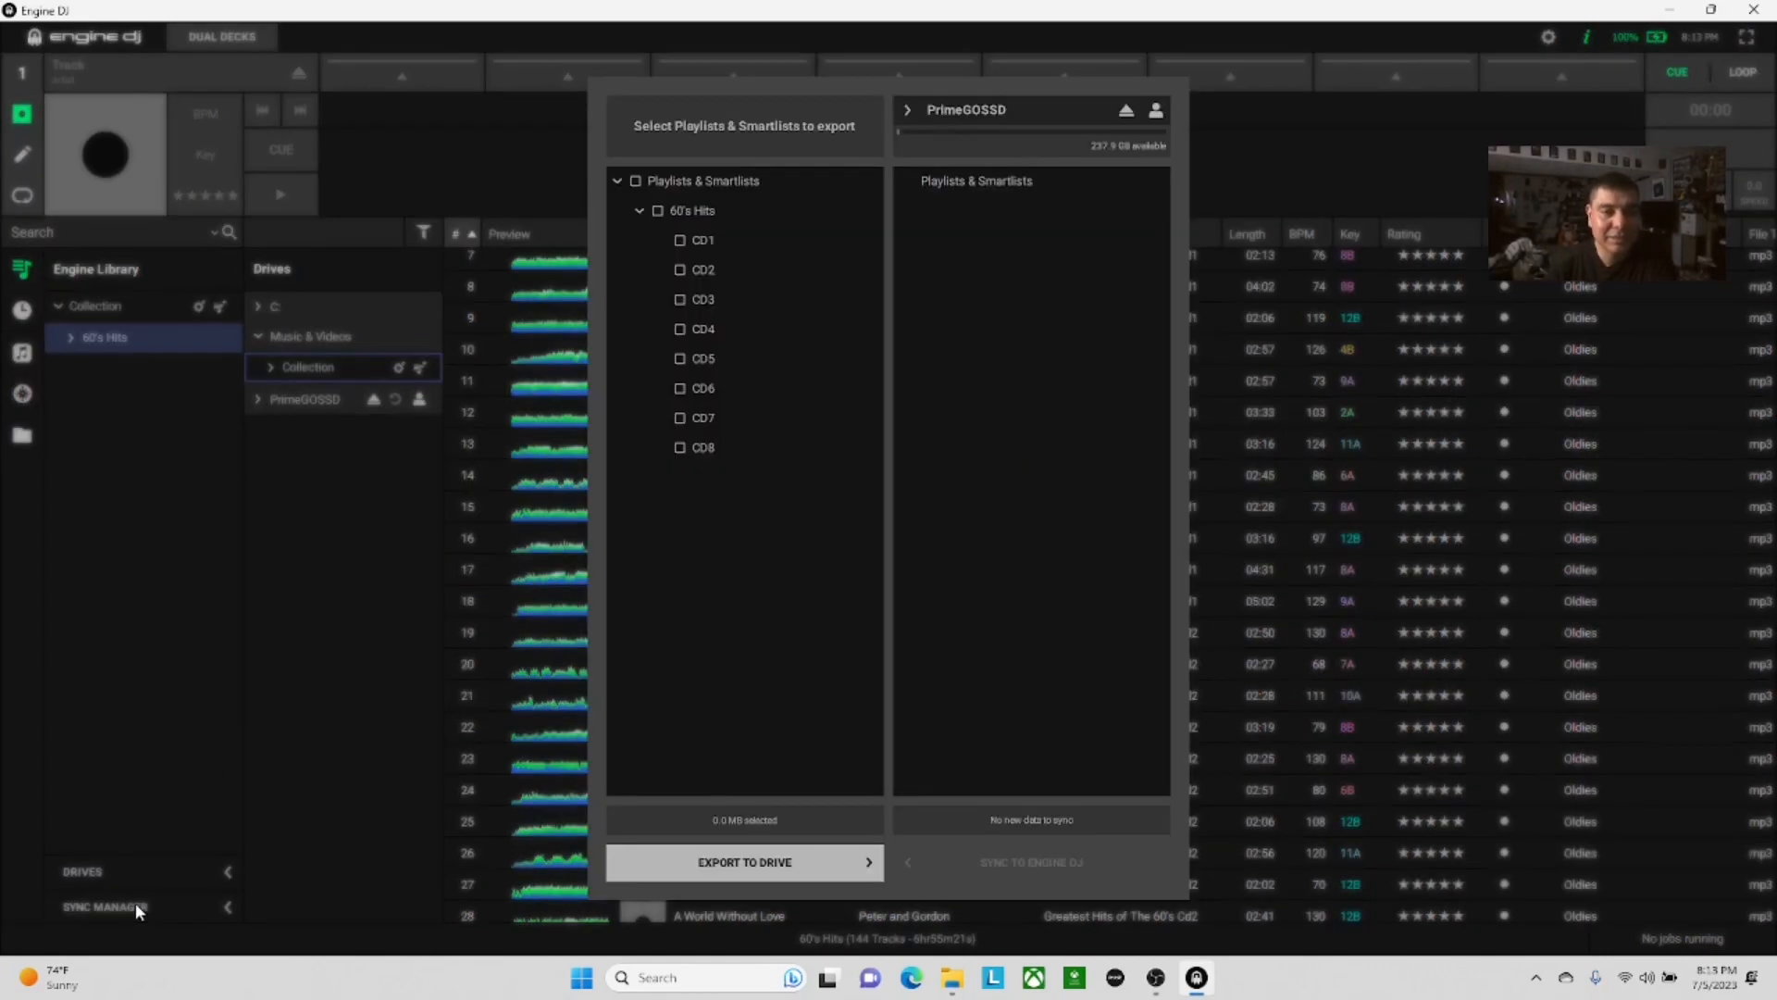
pyautogui.click(640, 210)
pyautogui.click(636, 181)
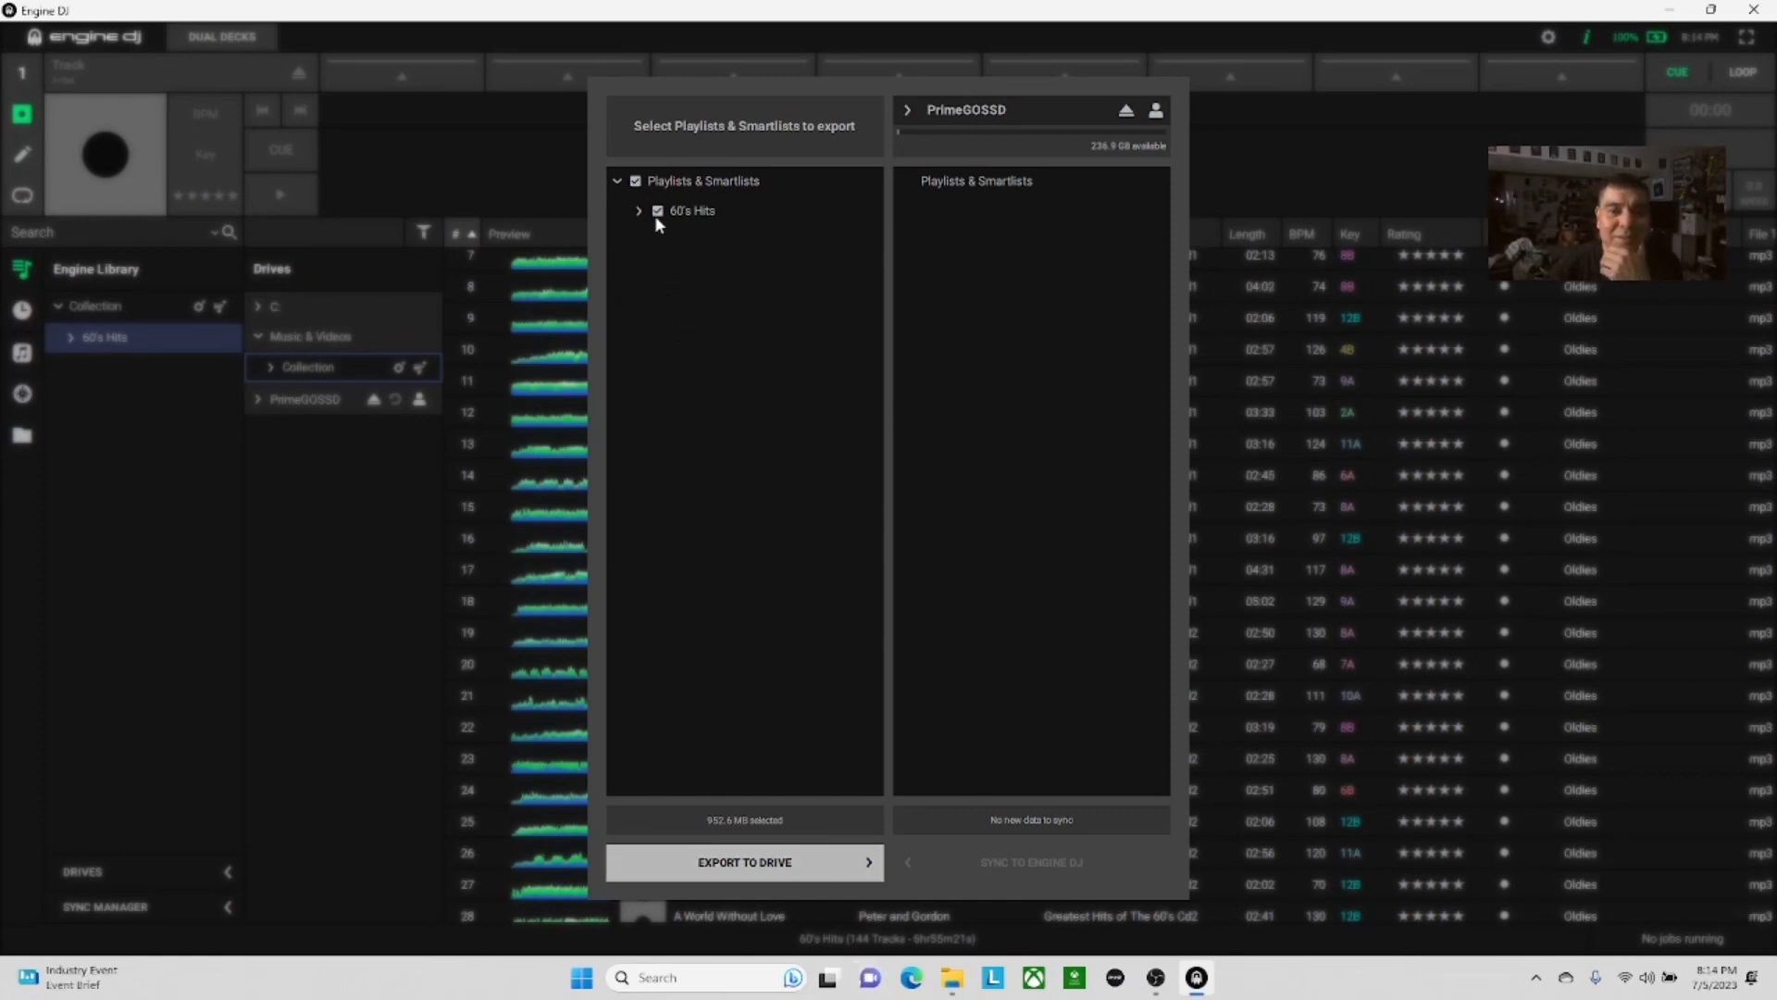
# Step: Try deselecting and reselecting the full export list and the 60's Hits playlist, expand its CD subplaylists, and leave everything deselected
pyautogui.click(636, 181)
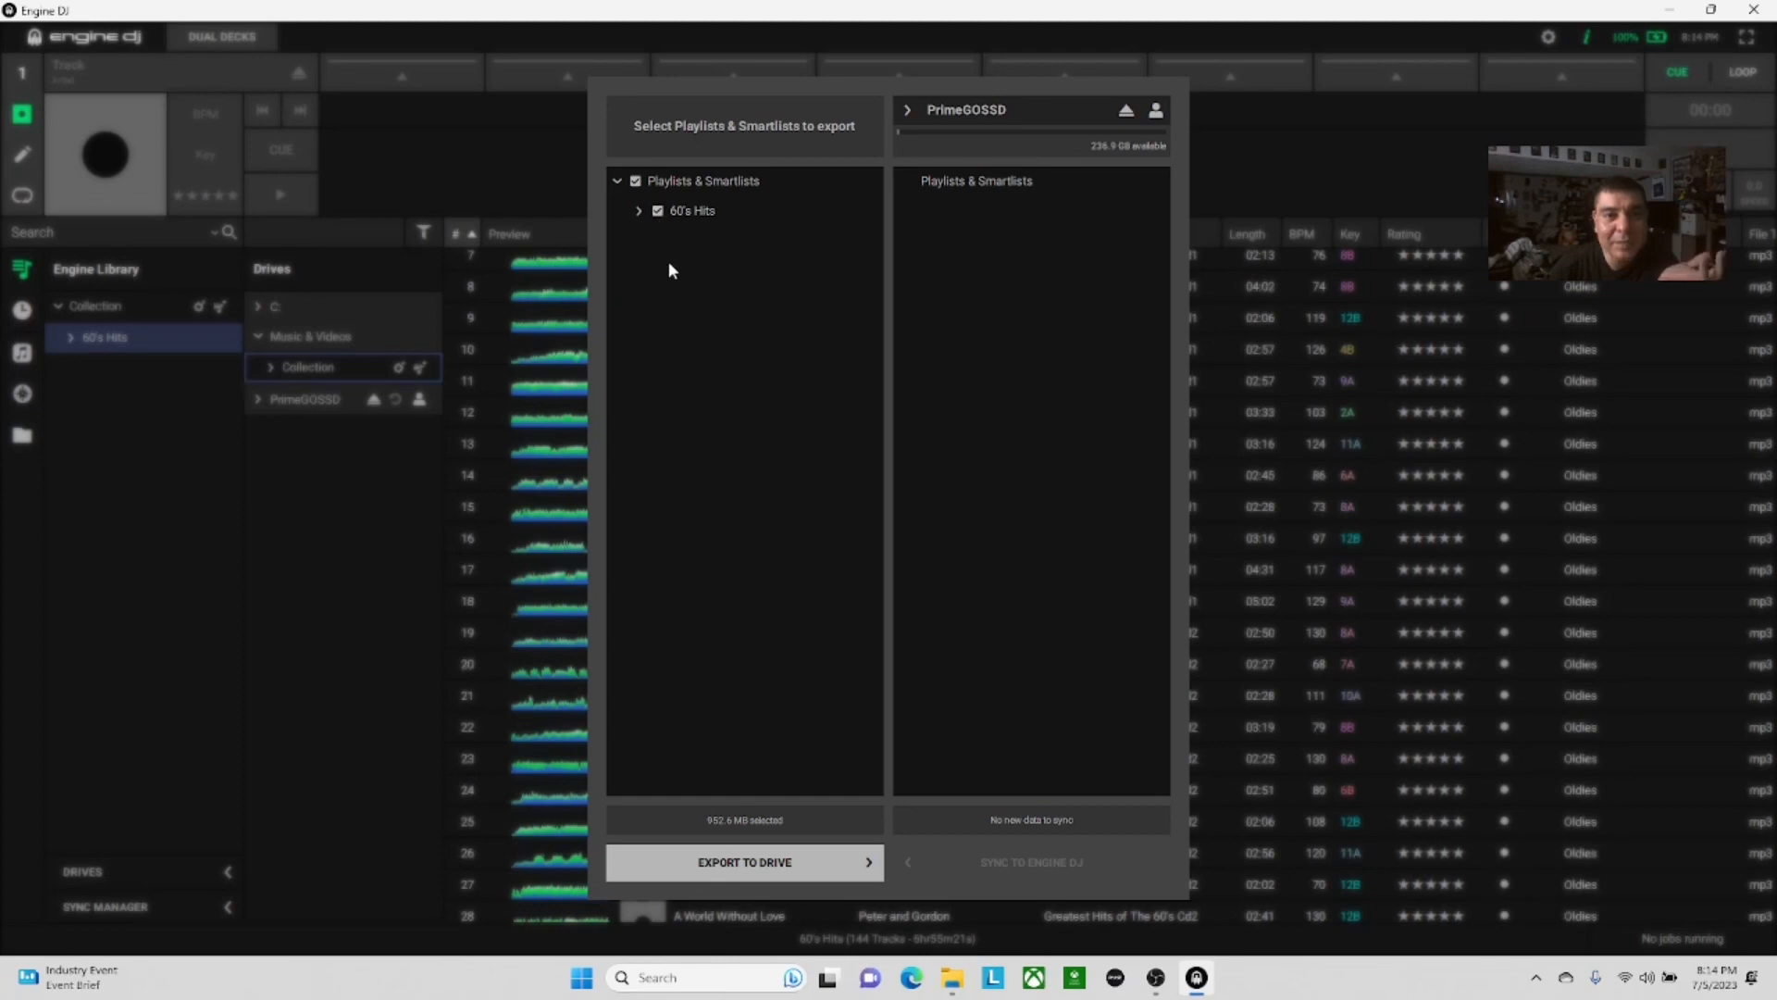
pyautogui.click(635, 182)
pyautogui.click(636, 181)
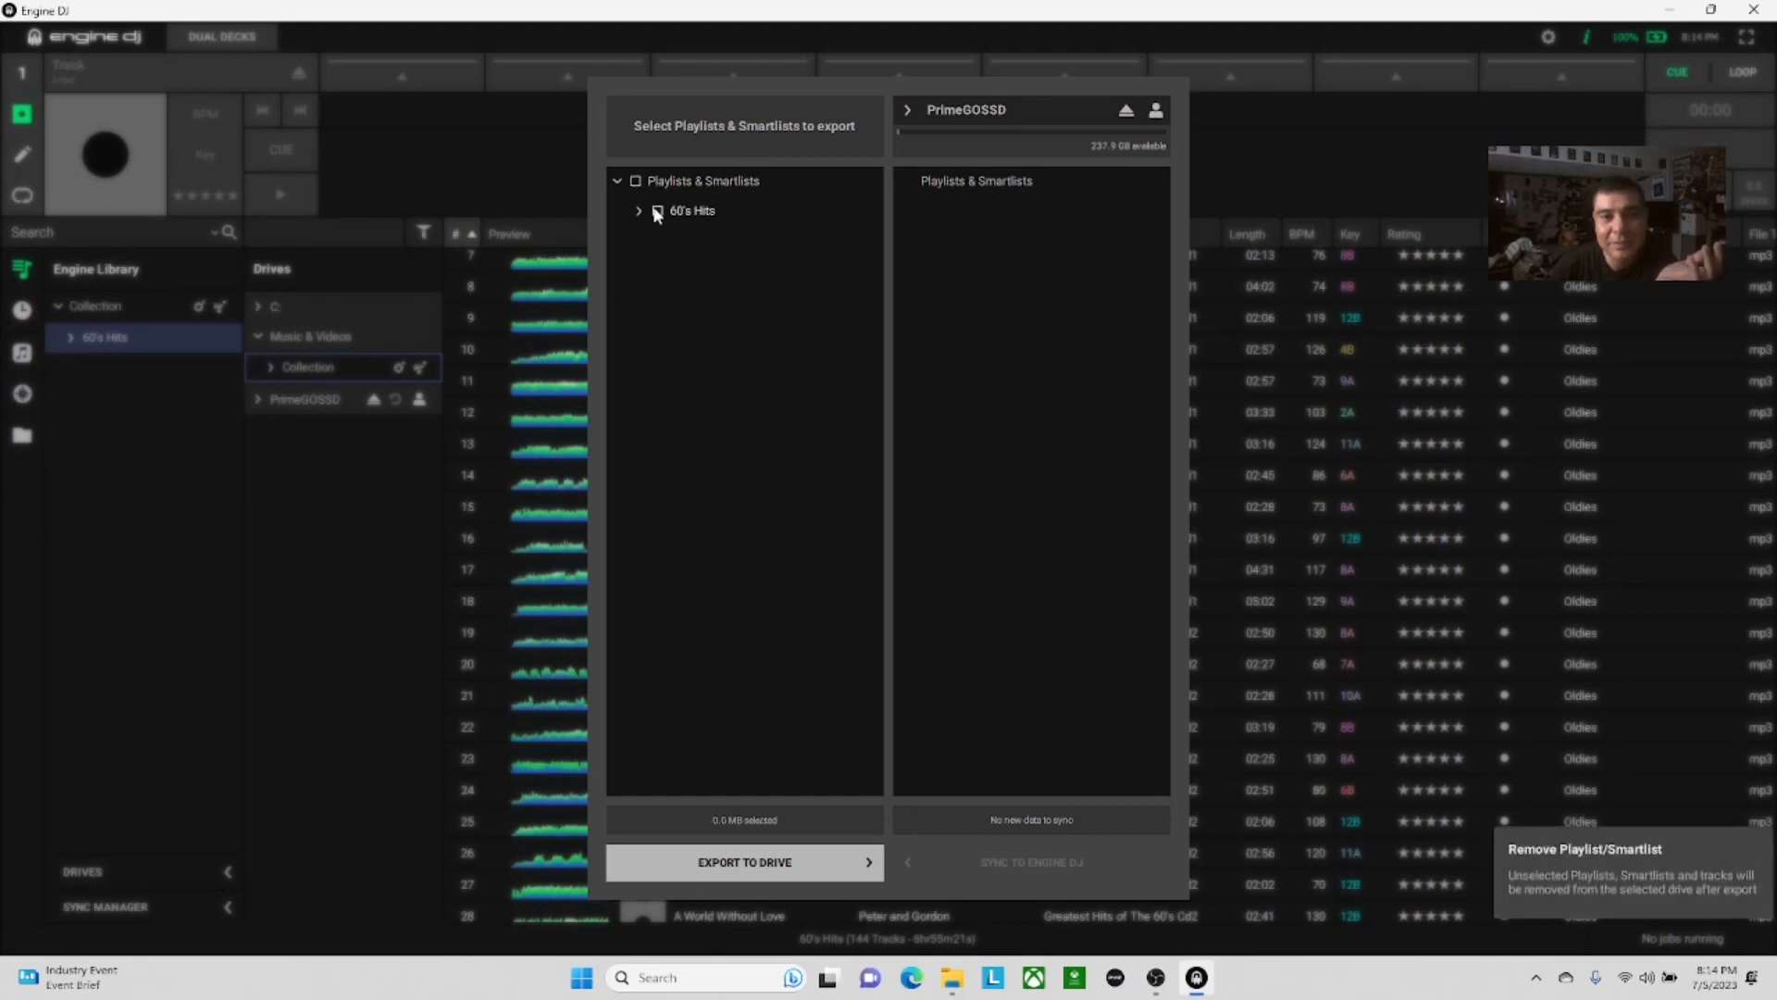
pyautogui.click(657, 212)
pyautogui.click(638, 212)
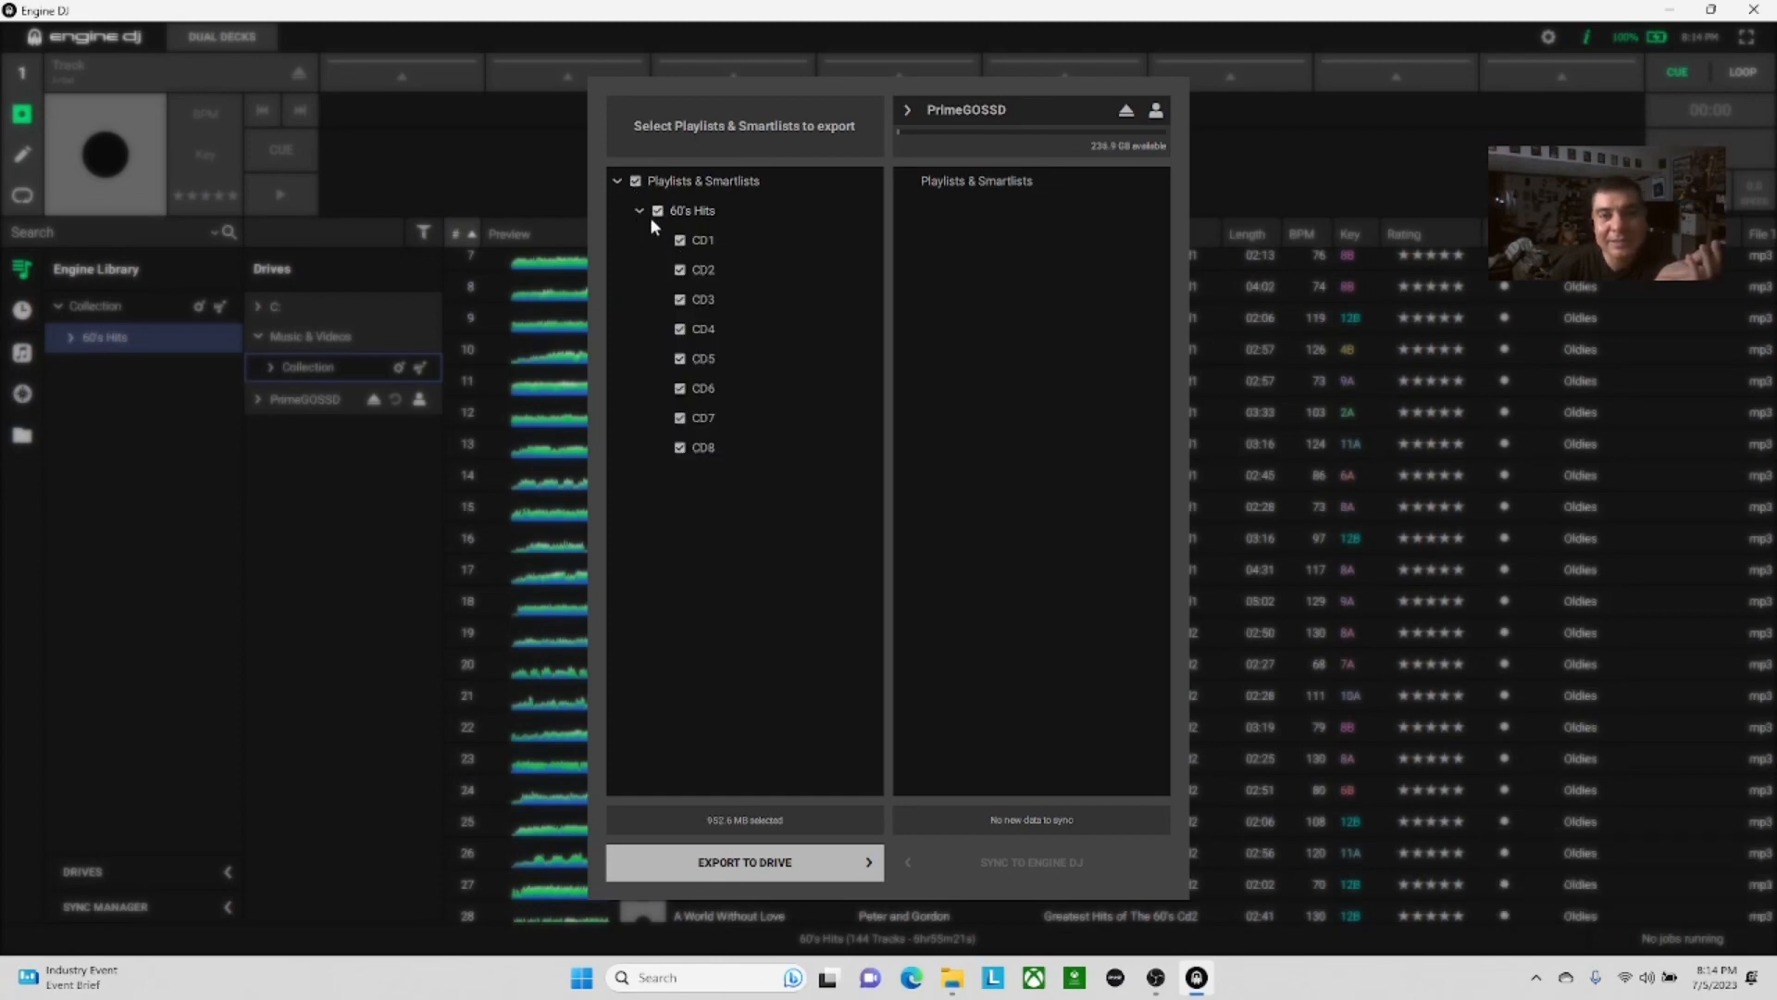
pyautogui.click(656, 213)
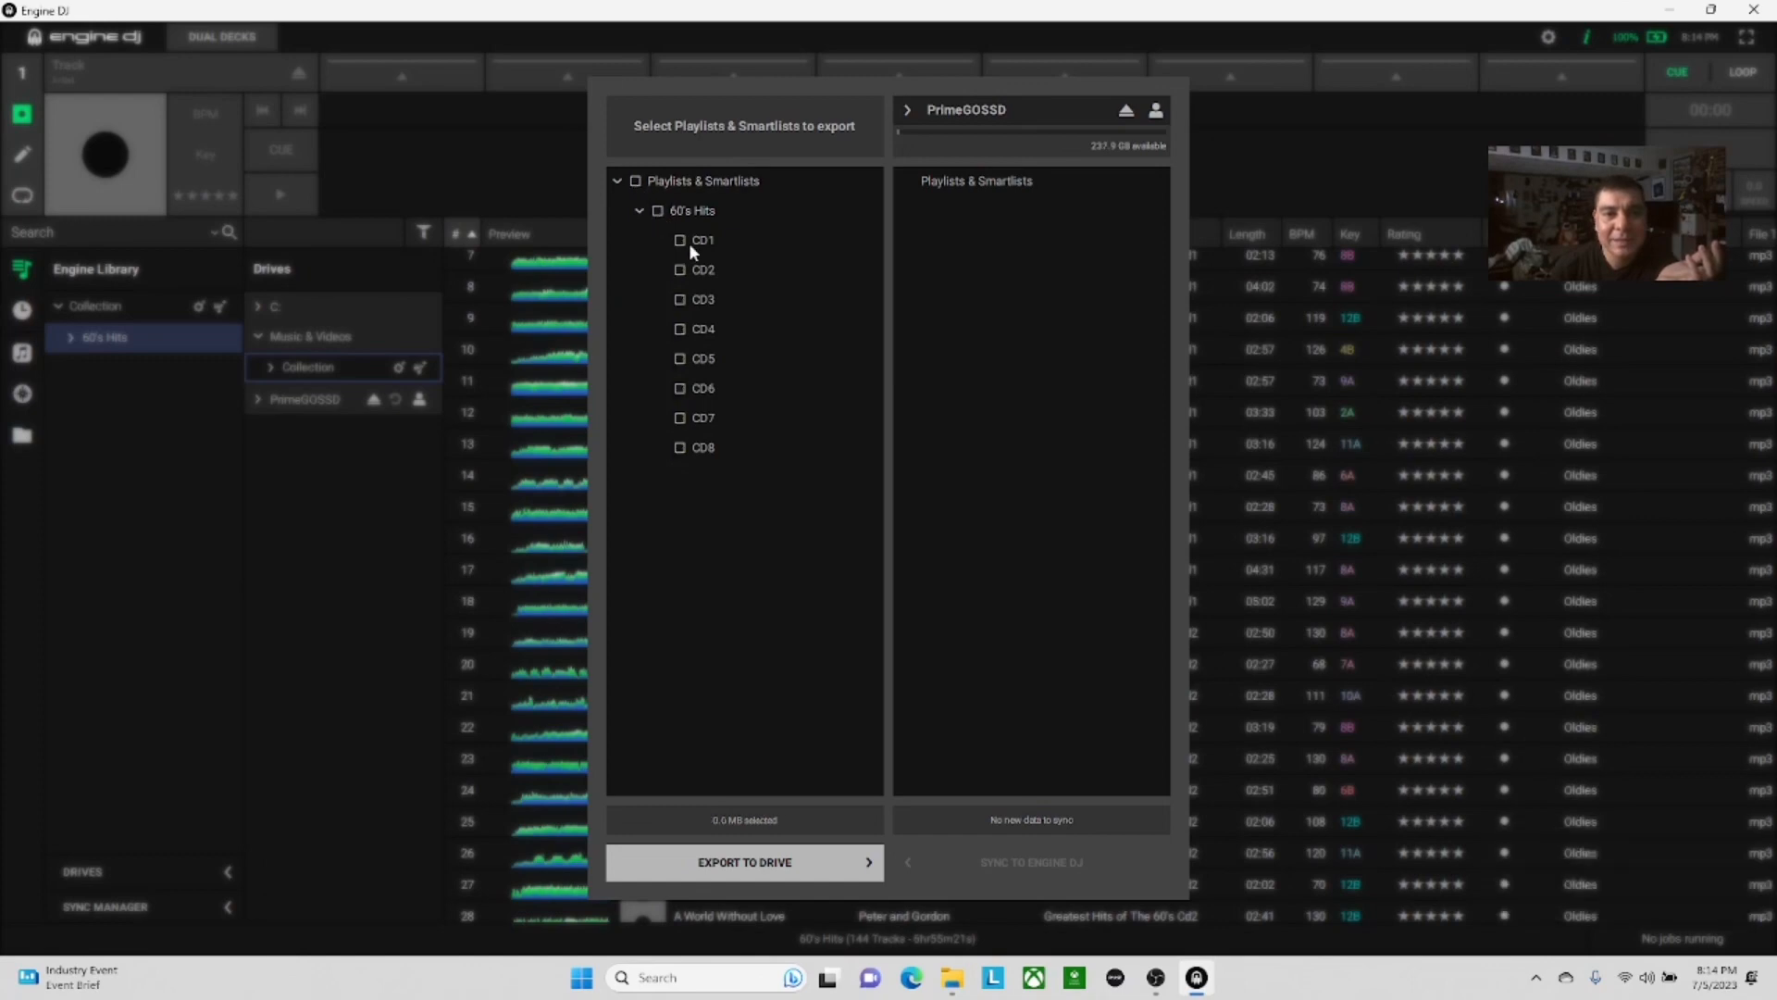
# Step: Try selecting only CD4 and everything except CD8 for export, and restore the full selection of CD1 to CD8
pyautogui.click(680, 331)
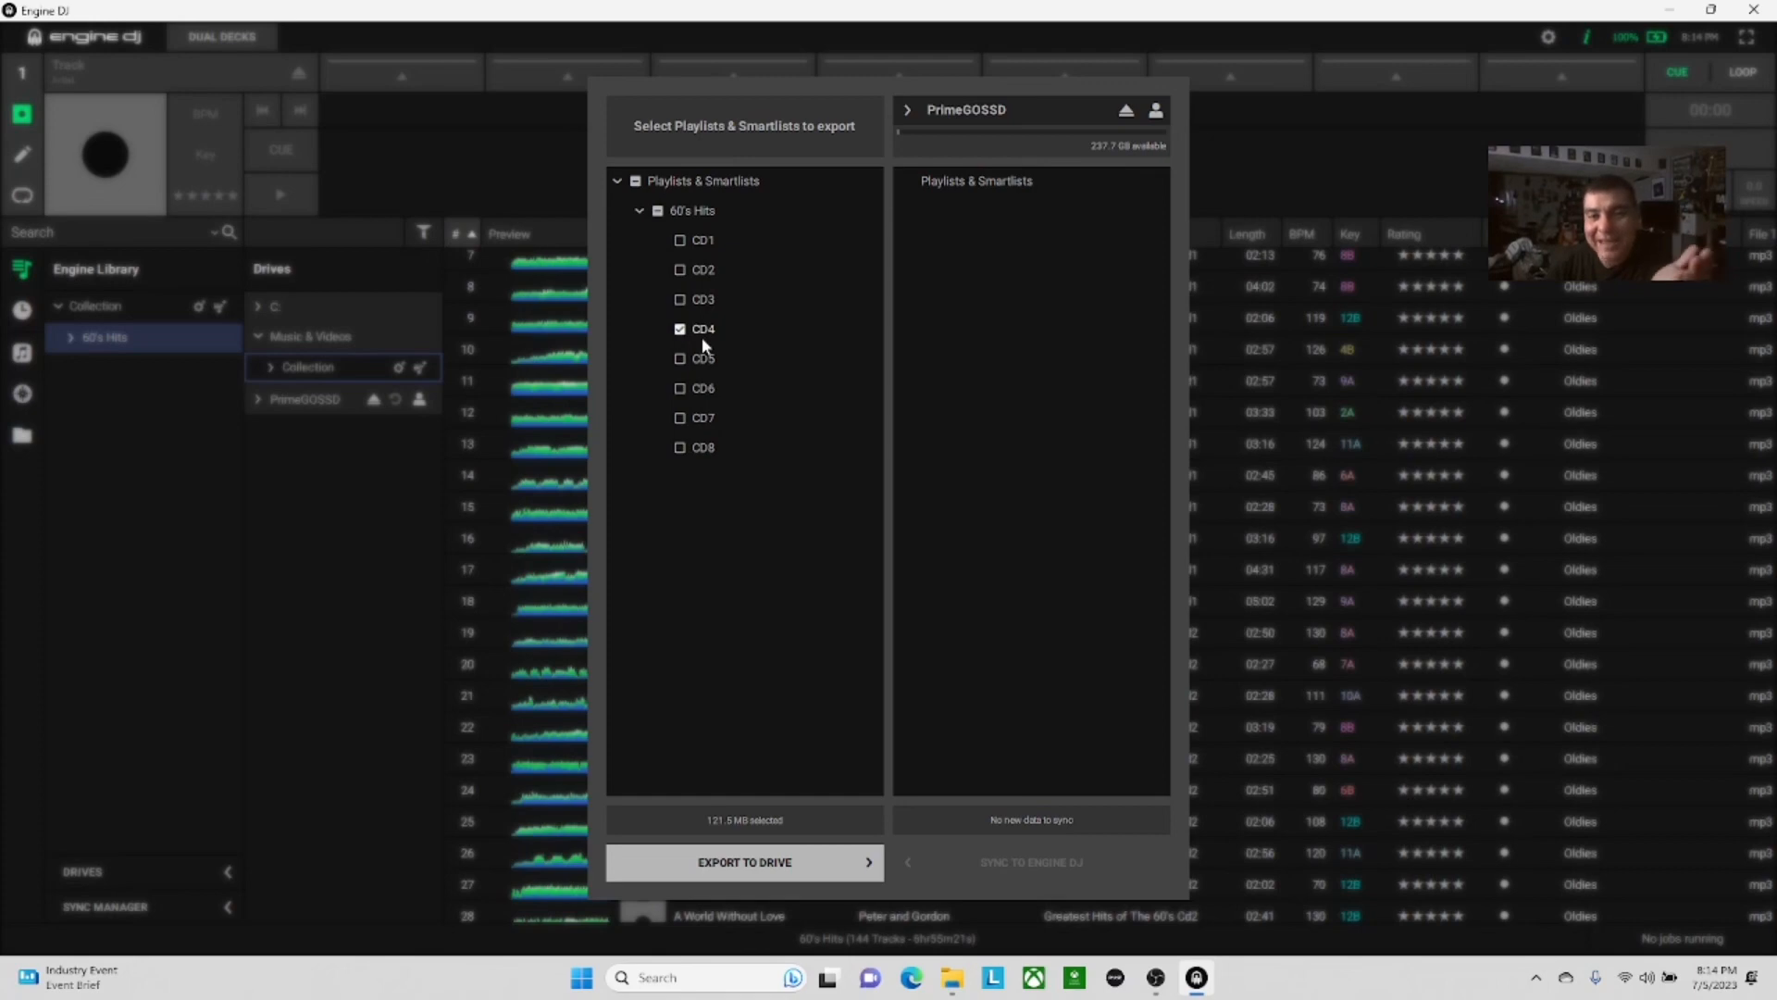
pyautogui.click(636, 181)
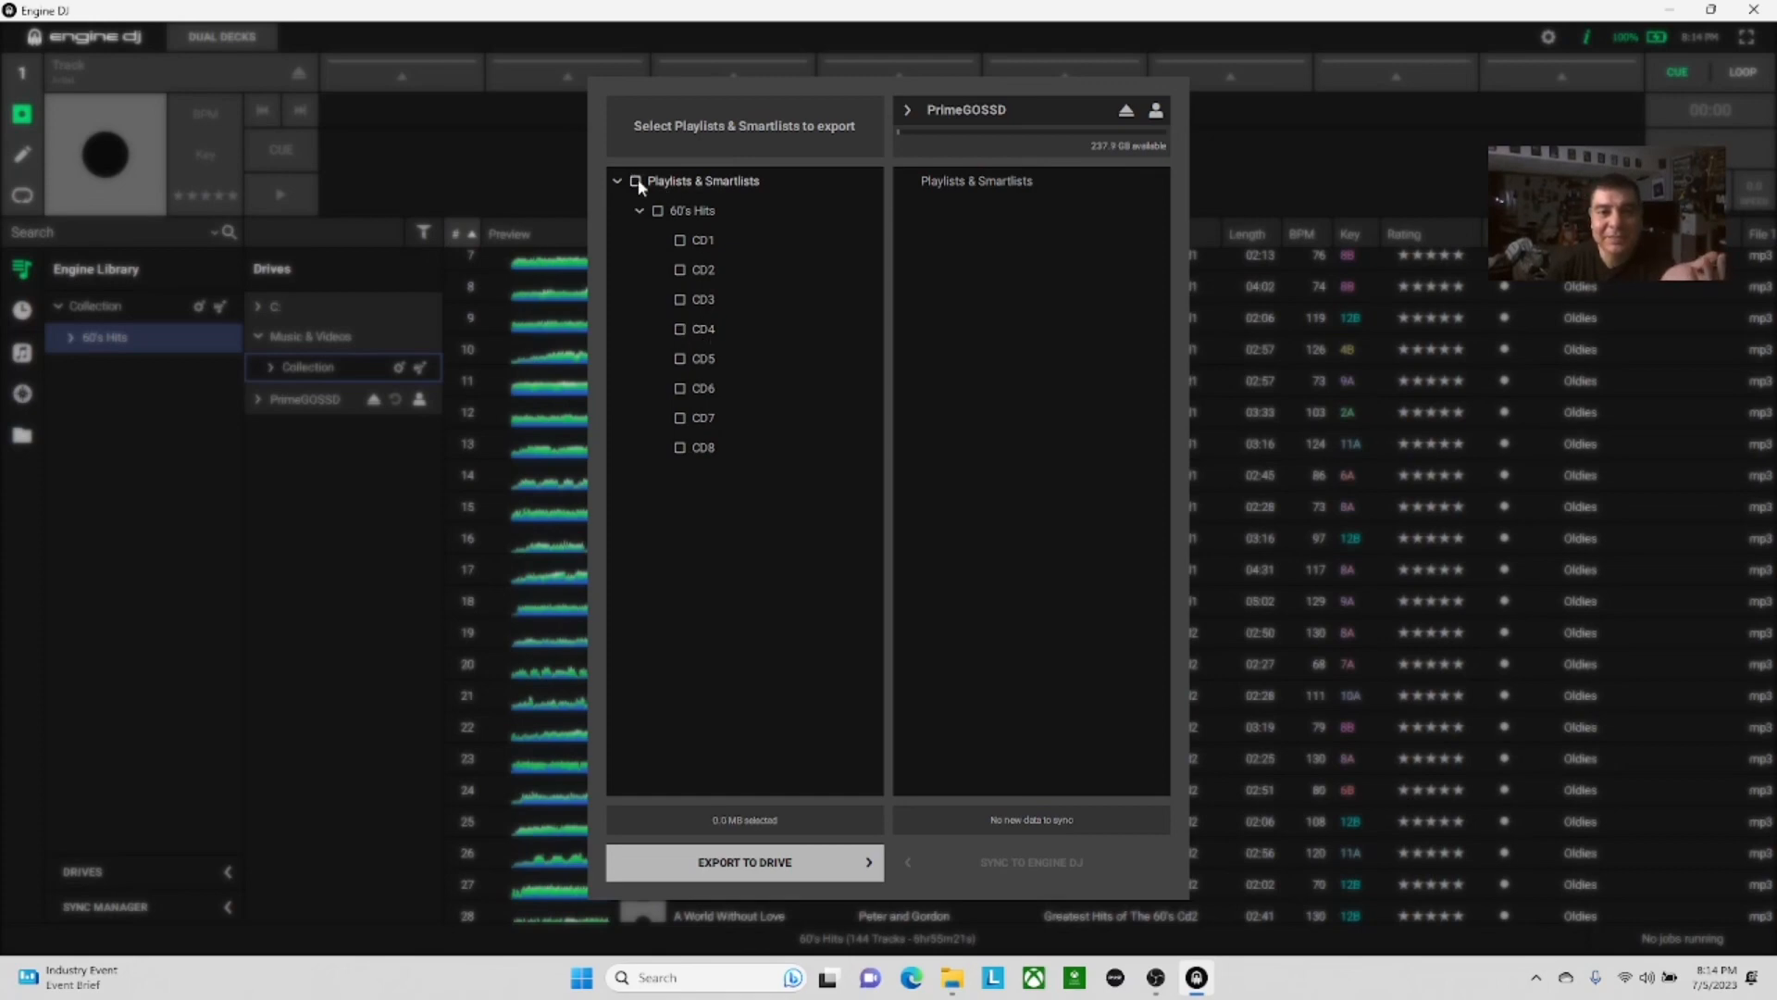
pyautogui.click(637, 179)
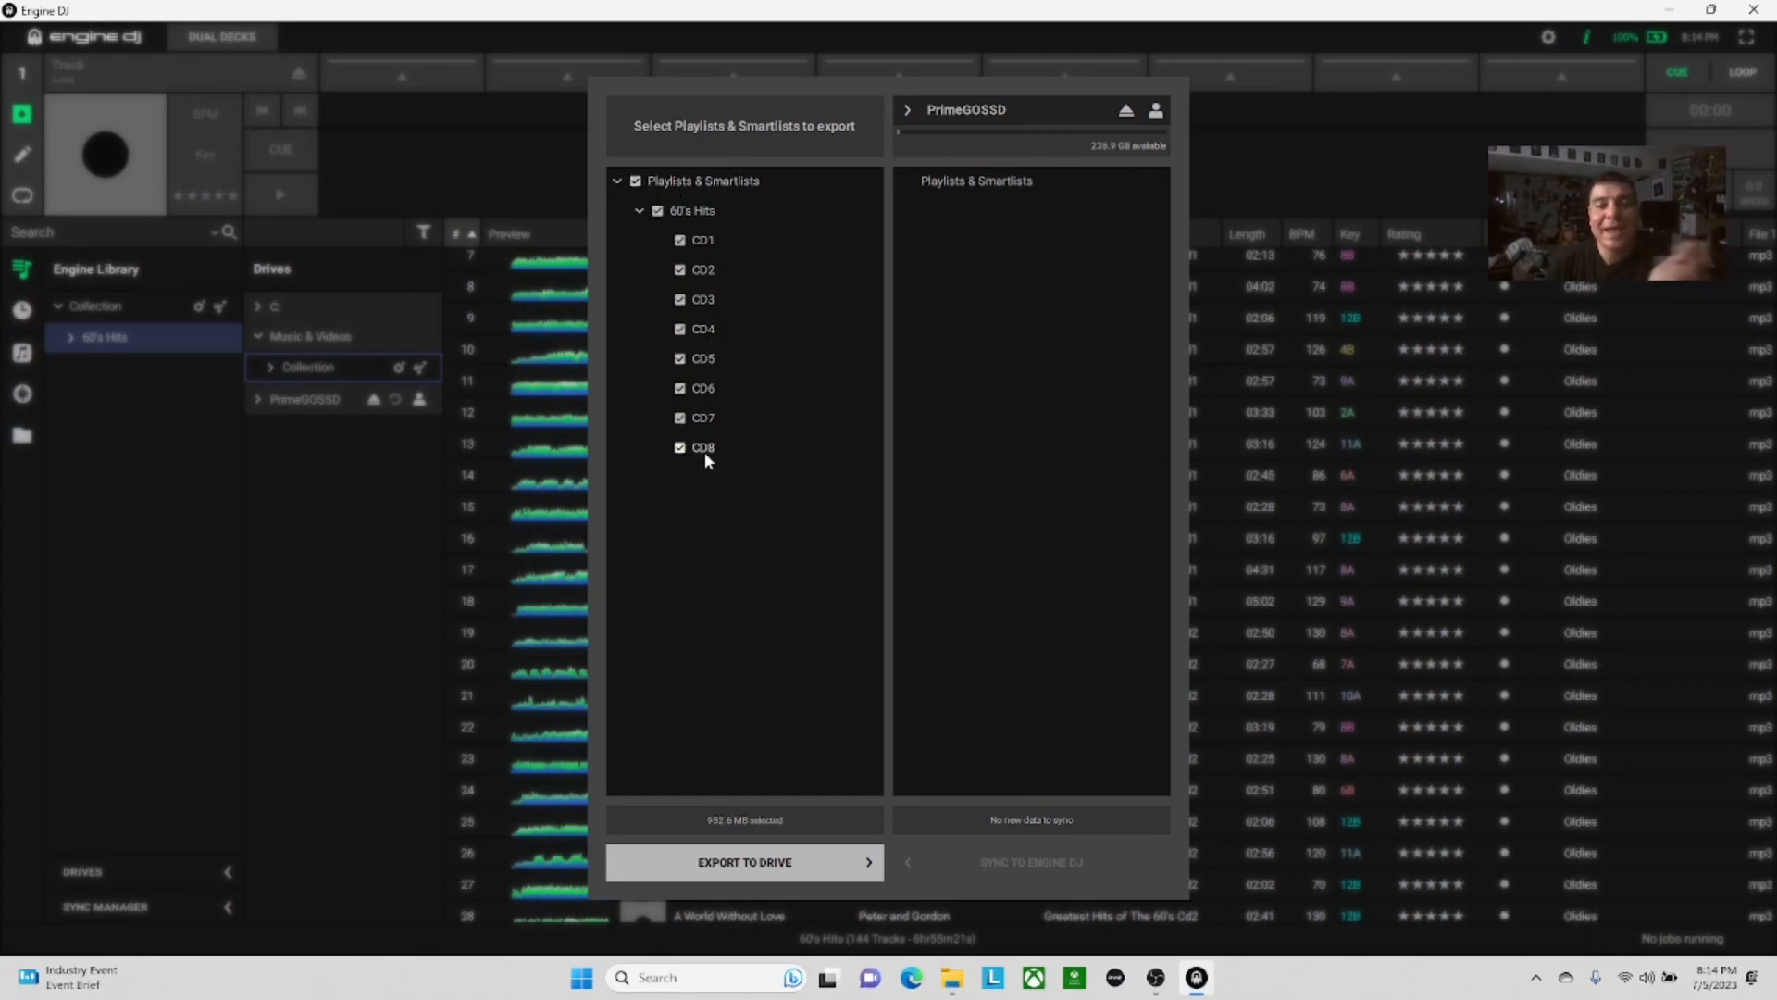
pyautogui.click(680, 449)
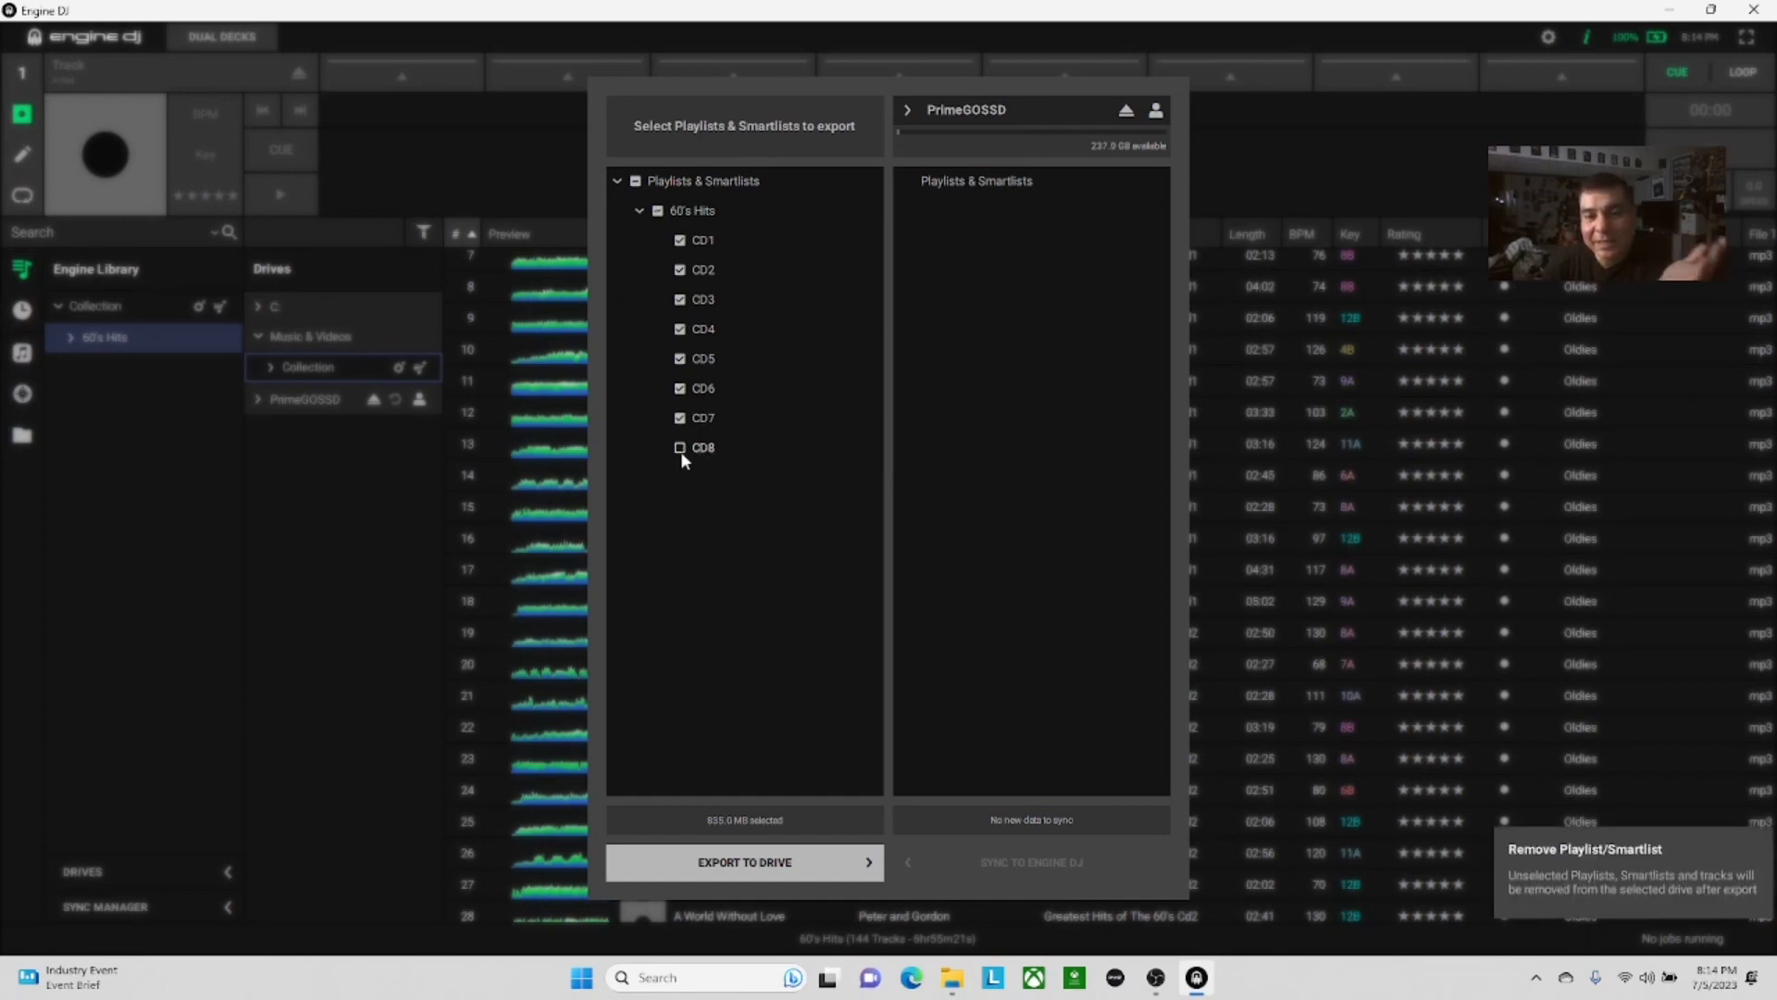
pyautogui.click(680, 451)
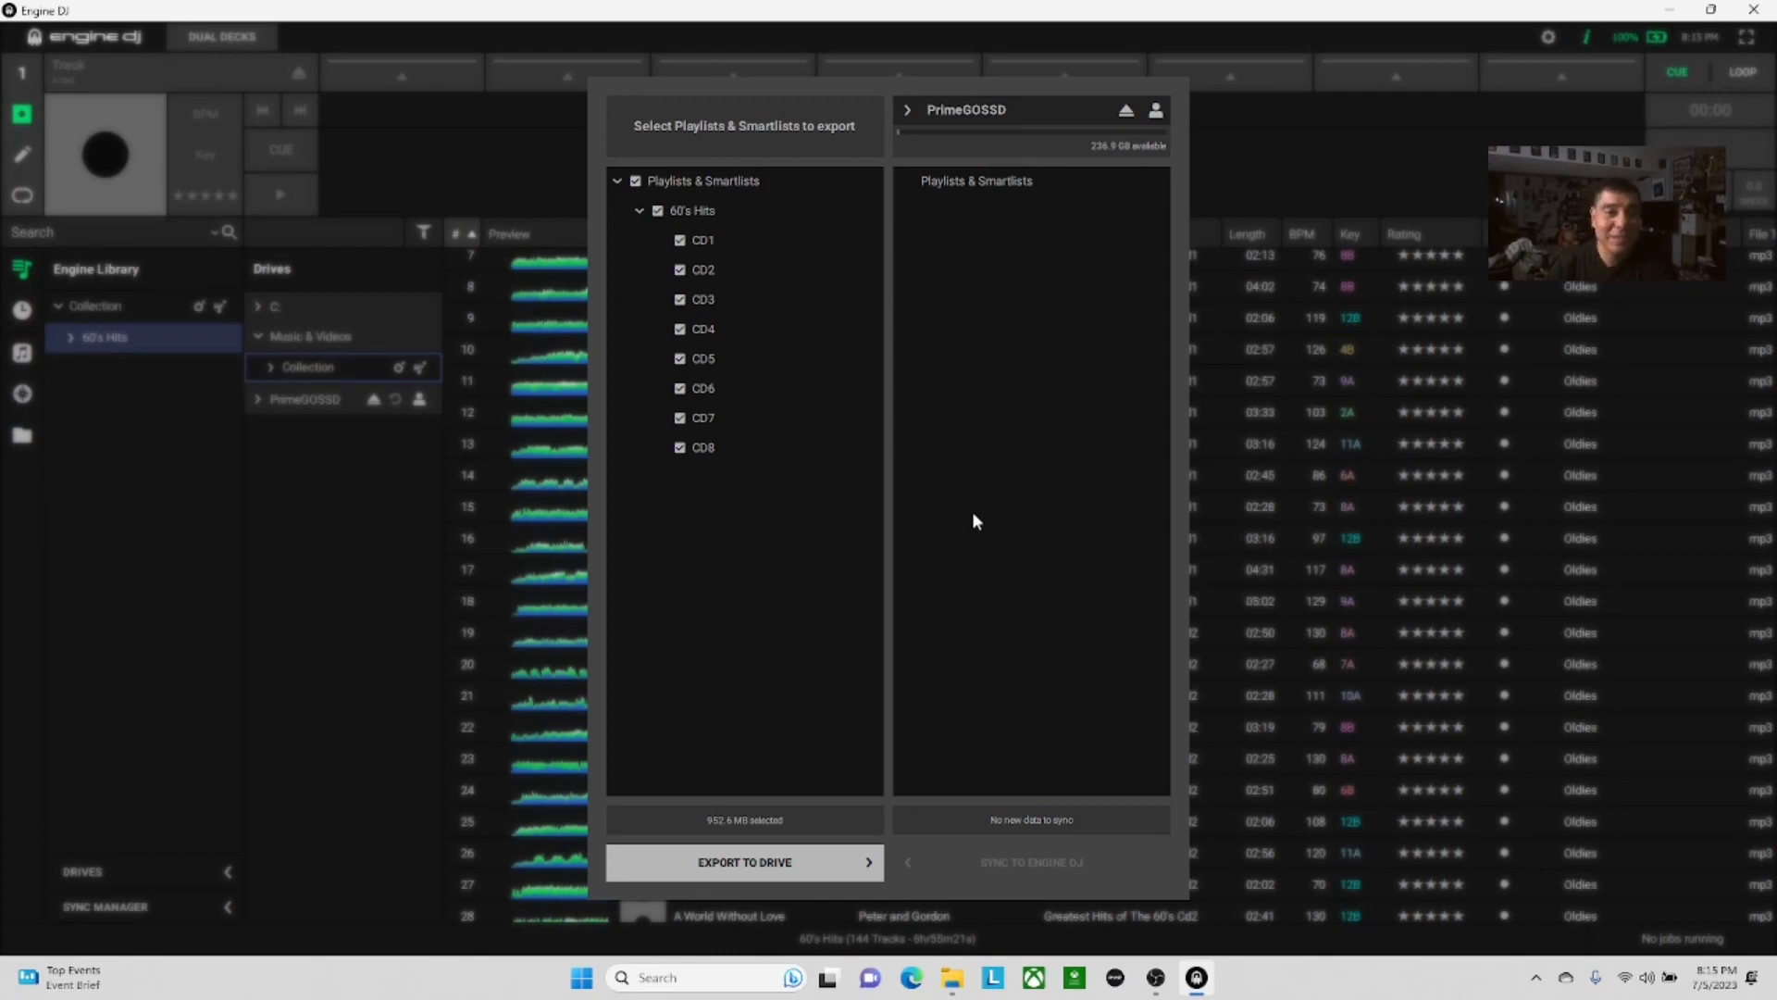
# Step: Collapse and expand the playlists tree, close the Sync Manager and open it again
pyautogui.click(616, 181)
pyautogui.click(617, 180)
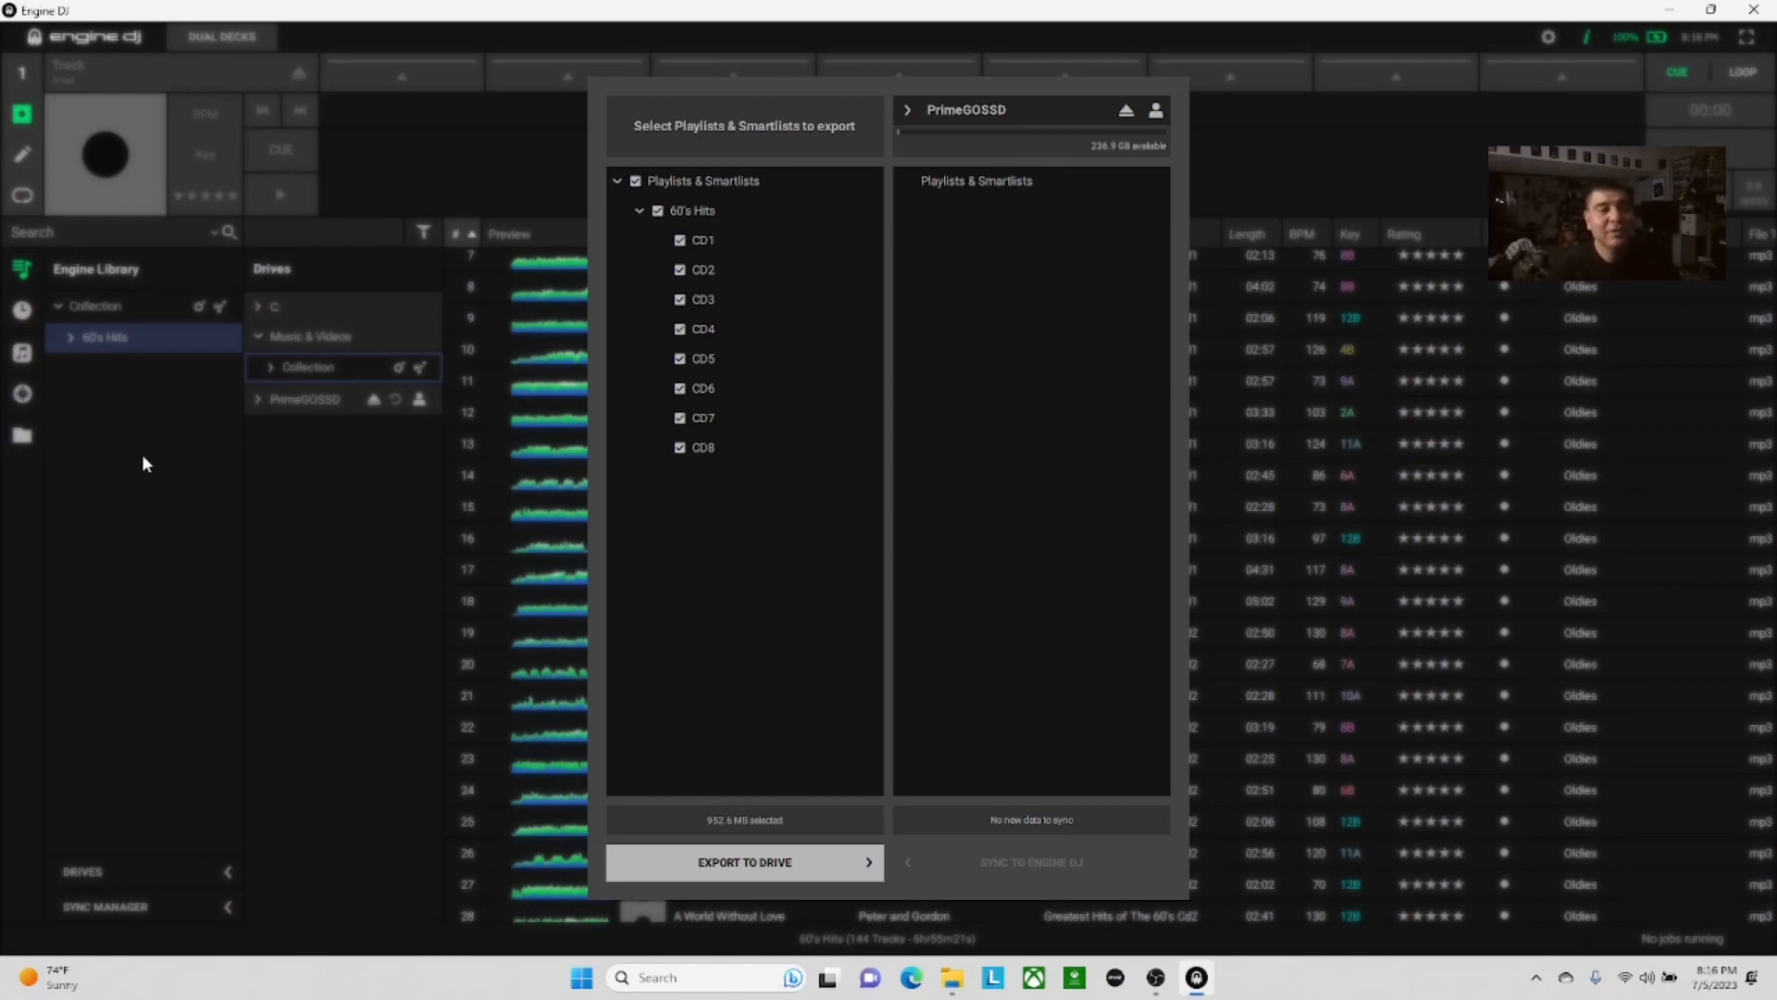
pyautogui.click(34, 419)
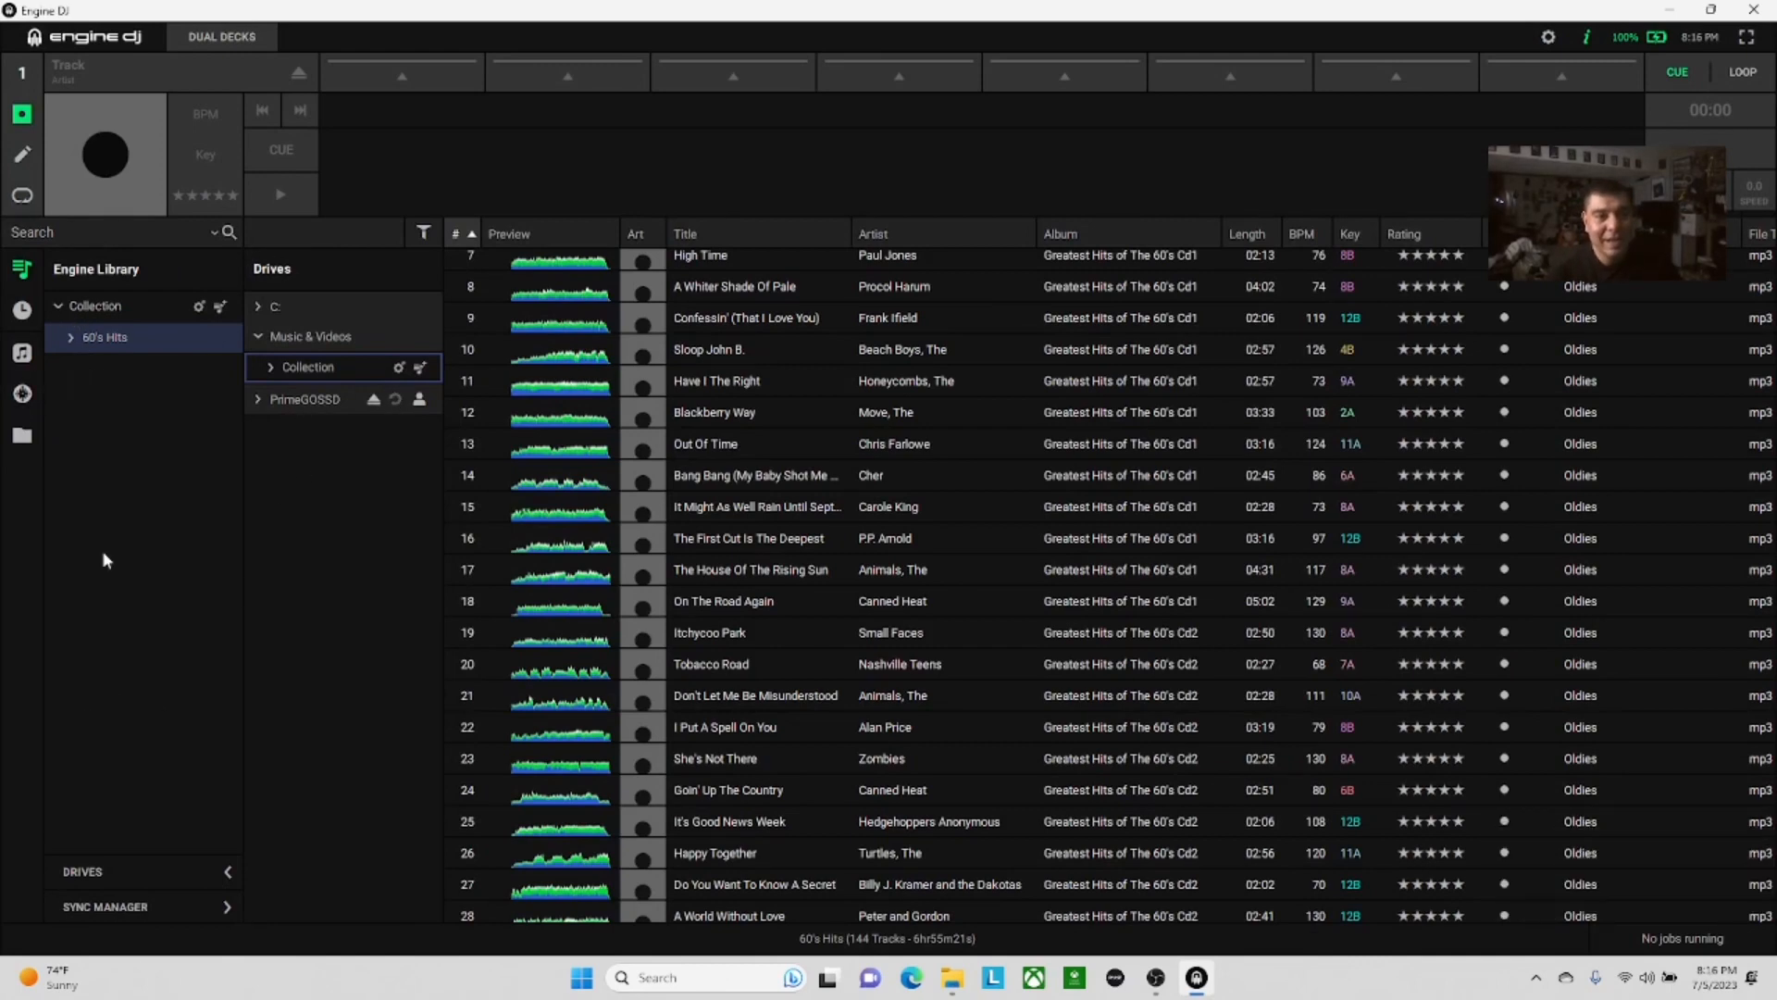
pyautogui.click(113, 908)
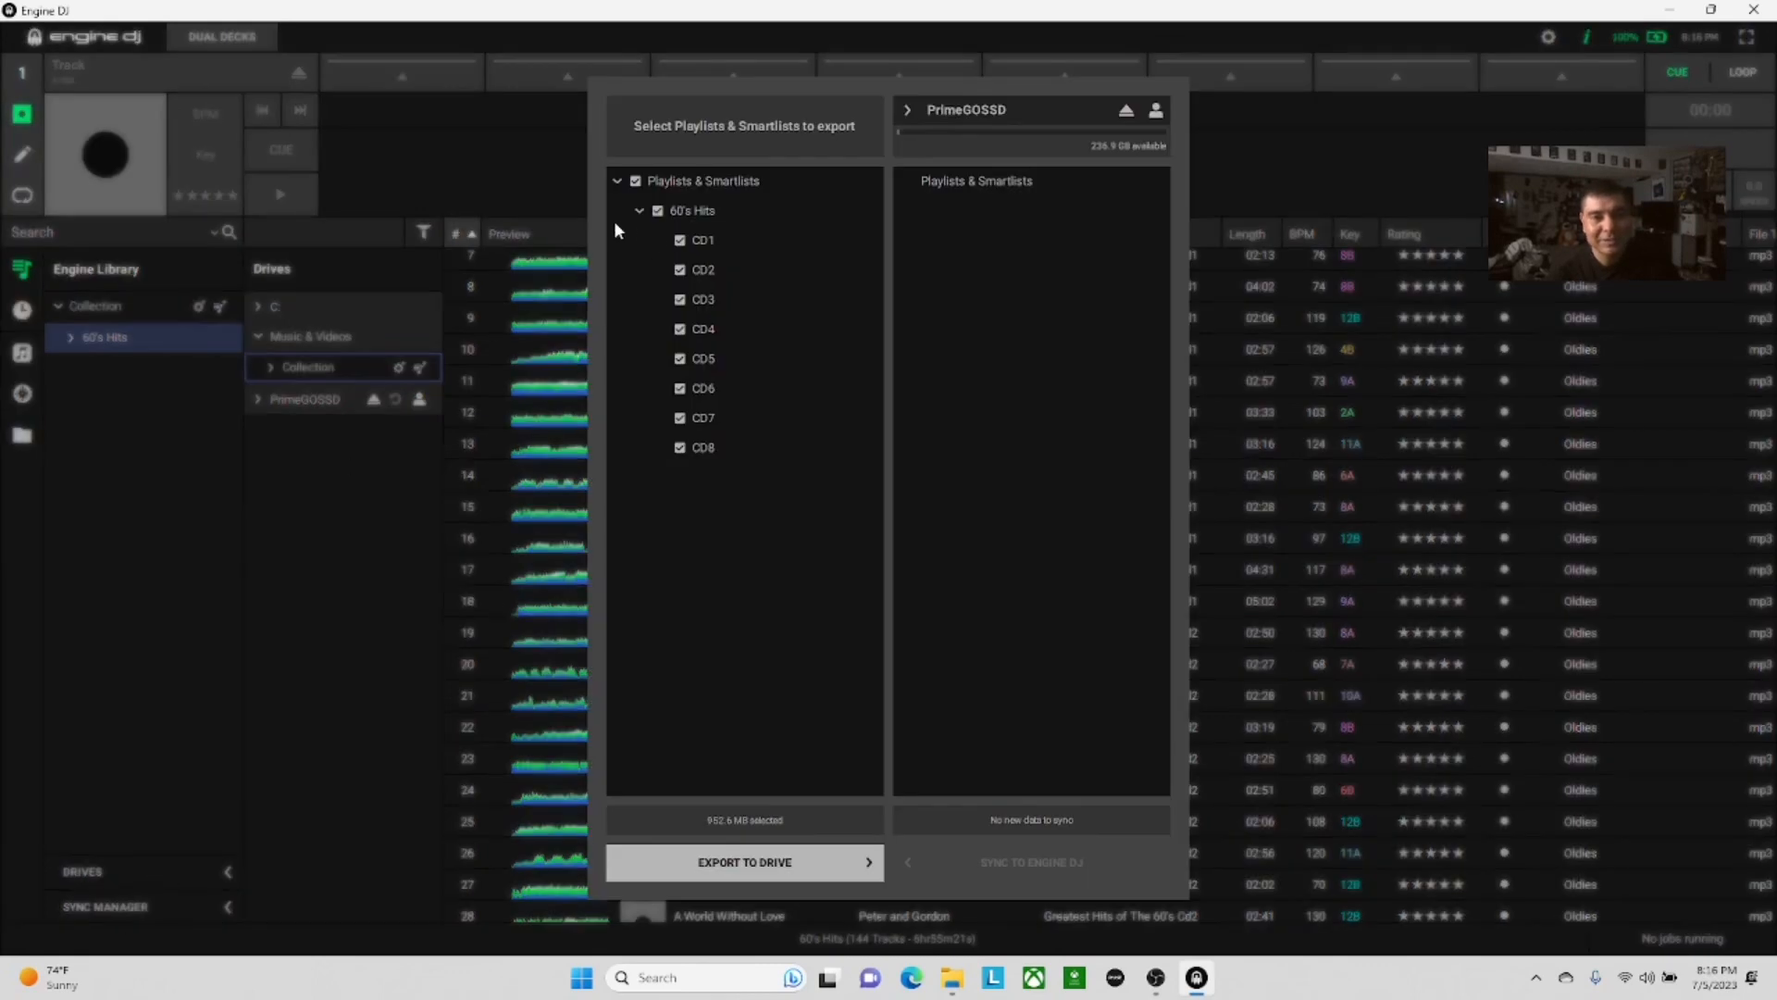